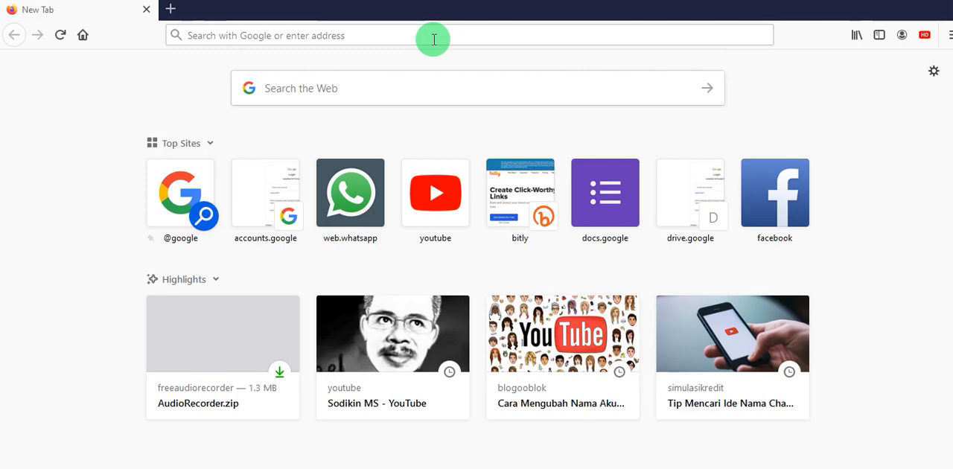
- Go to drive.google.com and continue to the sign-in page for personal Google Drive
{"action": "left_click", "coordinate": [434, 39]}
{"action": "type", "text": "DR"}
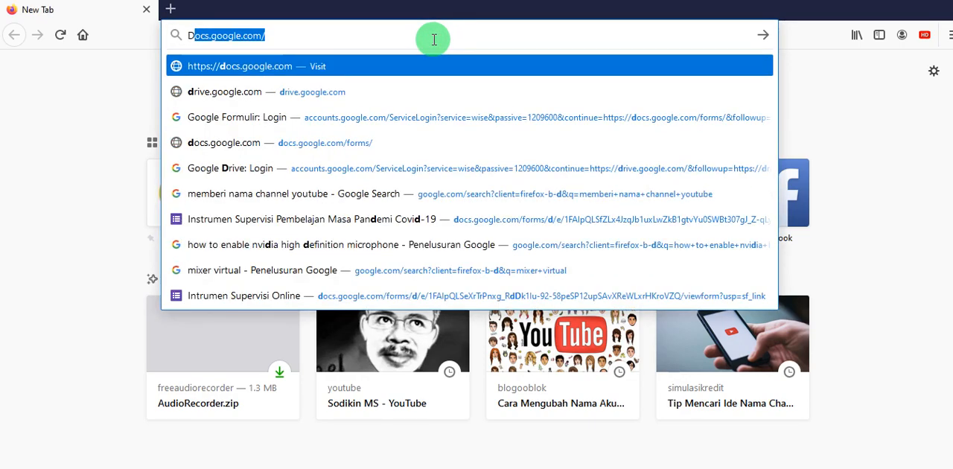
{"action": "type", "text": "I"}
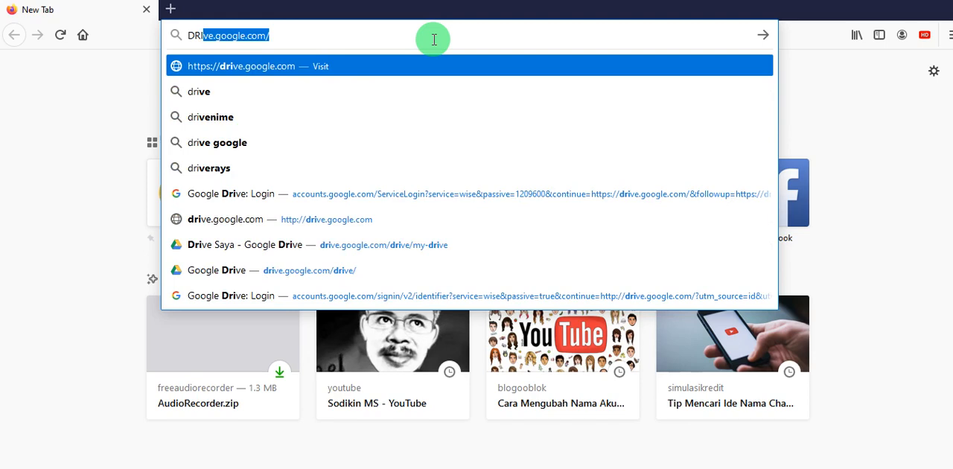
{"action": "key", "text": "Right"}
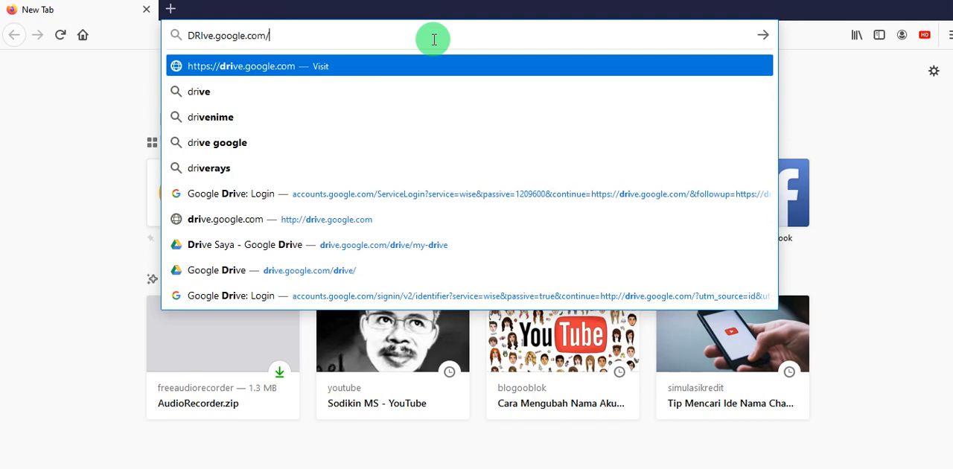
{"action": "key", "text": "Return"}
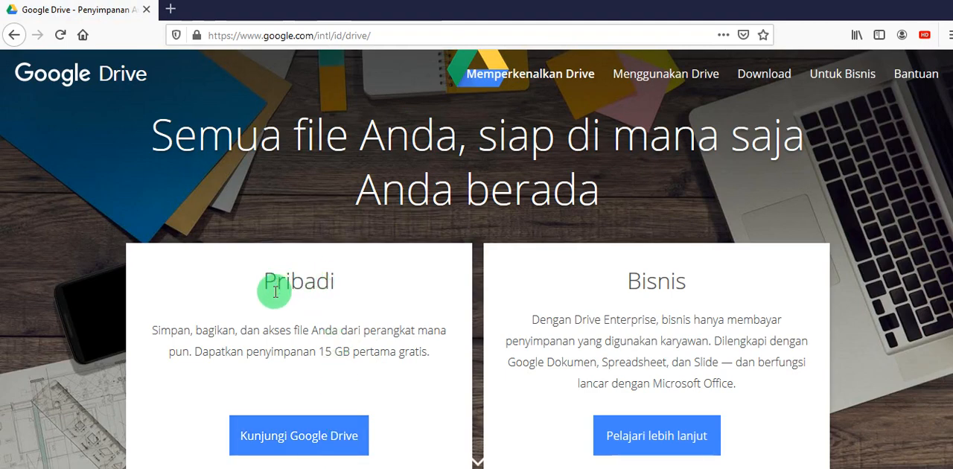
{"action": "left_click", "coordinate": [296, 446]}
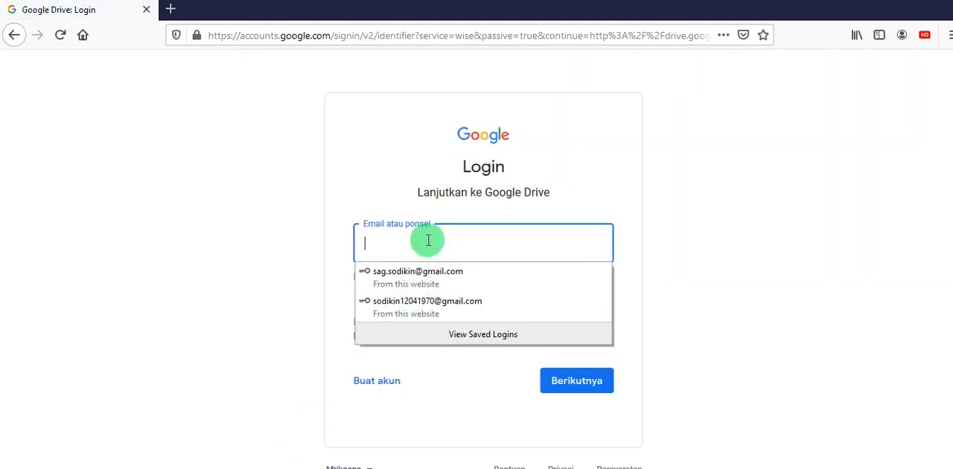
- Enter the account's e-mail address on the sign-in page and continue to the password prompt
{"action": "left_click", "coordinate": [429, 240]}
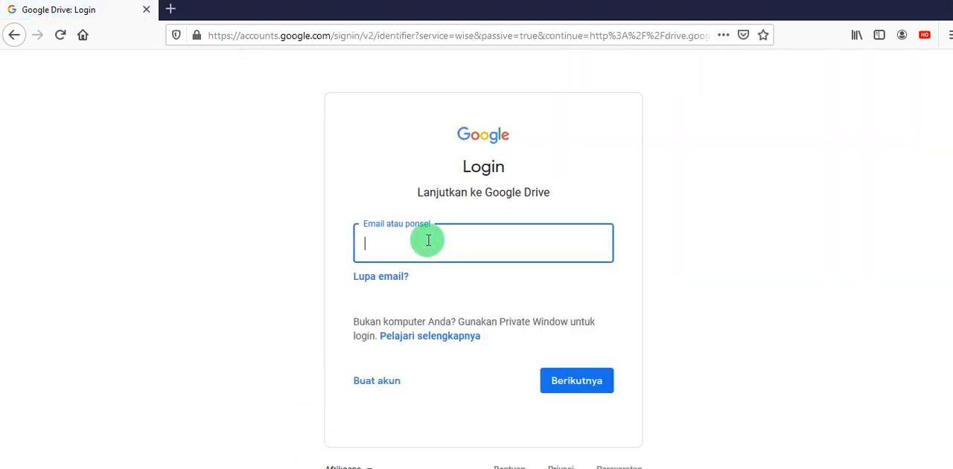
{"action": "key", "text": "ctrl+v"}
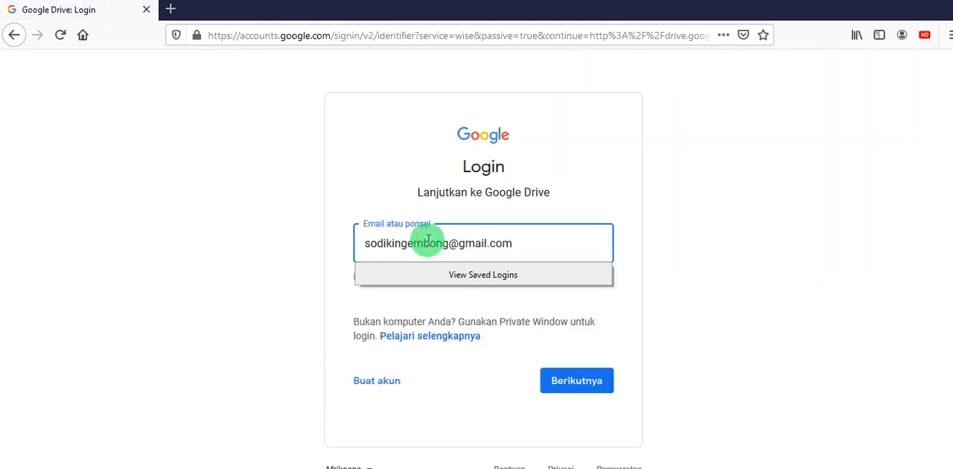
{"action": "left_click", "coordinate": [583, 389]}
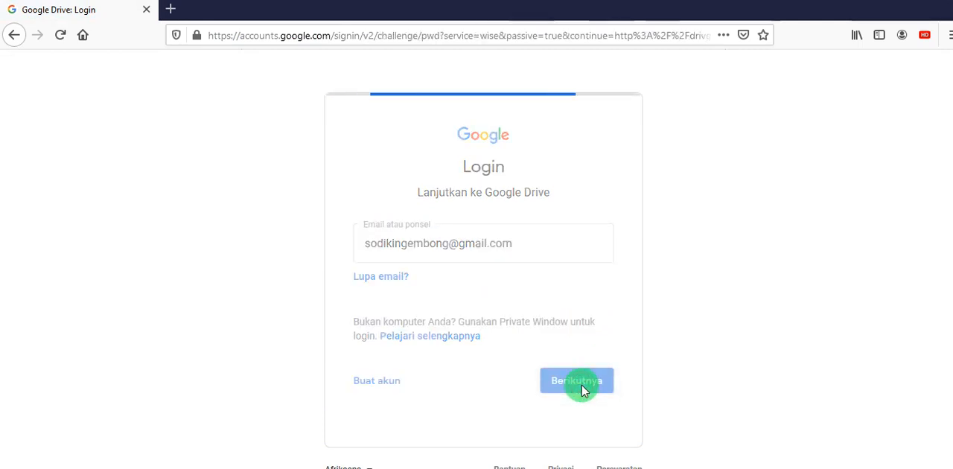
- Fill in the account password from a saved login and submit the sign-in
{"action": "left_click", "coordinate": [433, 259]}
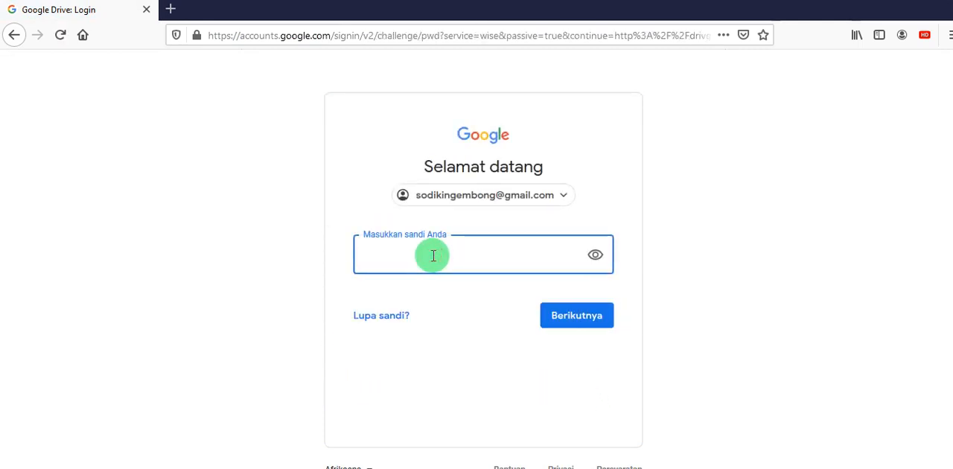
{"action": "left_click", "coordinate": [434, 255]}
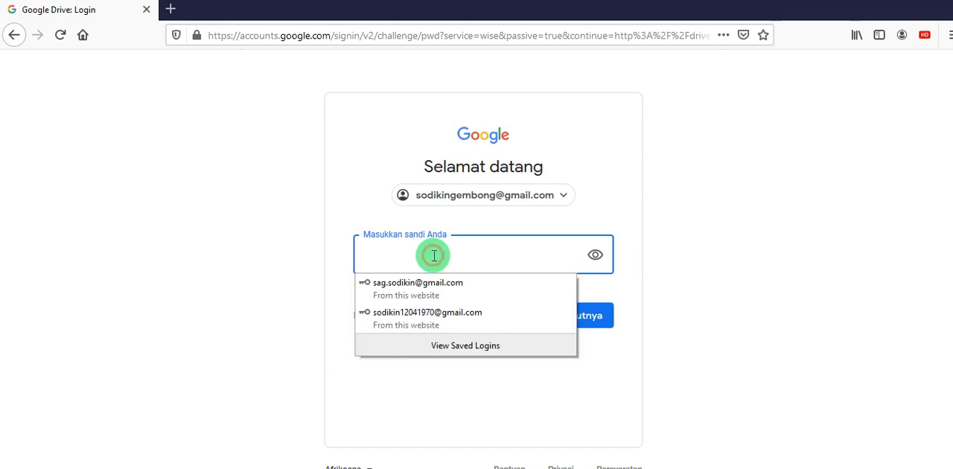
{"action": "left_click", "coordinate": [425, 314]}
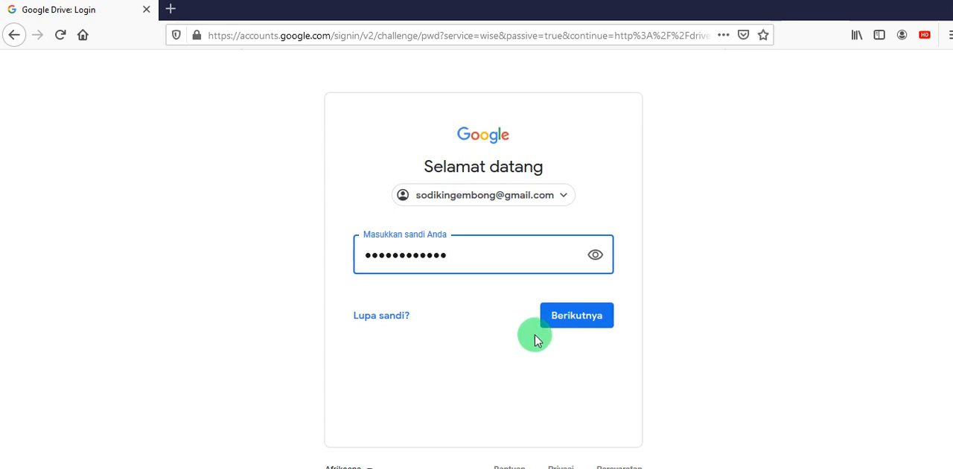
{"action": "left_click", "coordinate": [580, 322]}
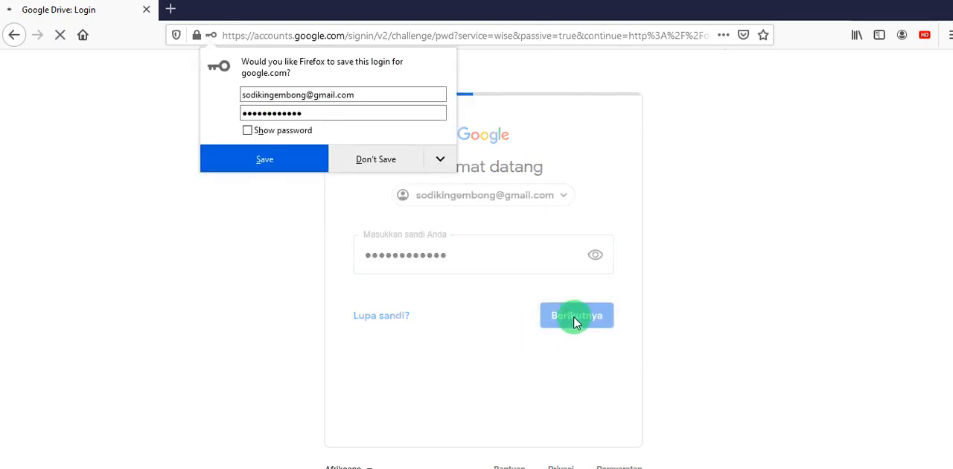
- Save the login in the browser and confirm the account's recovery phone number and e-mail
{"action": "left_click", "coordinate": [260, 165]}
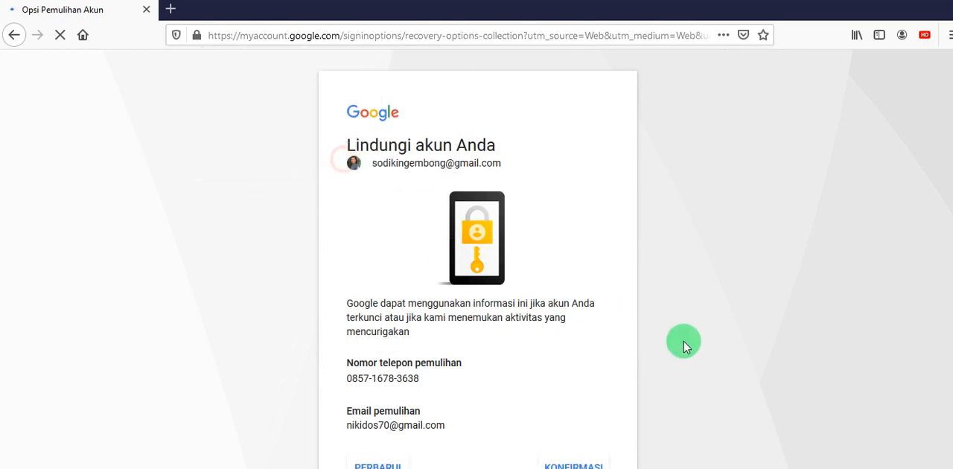
{"action": "scroll", "coordinate": [639, 318], "scroll_direction": "down", "scroll_amount": 1}
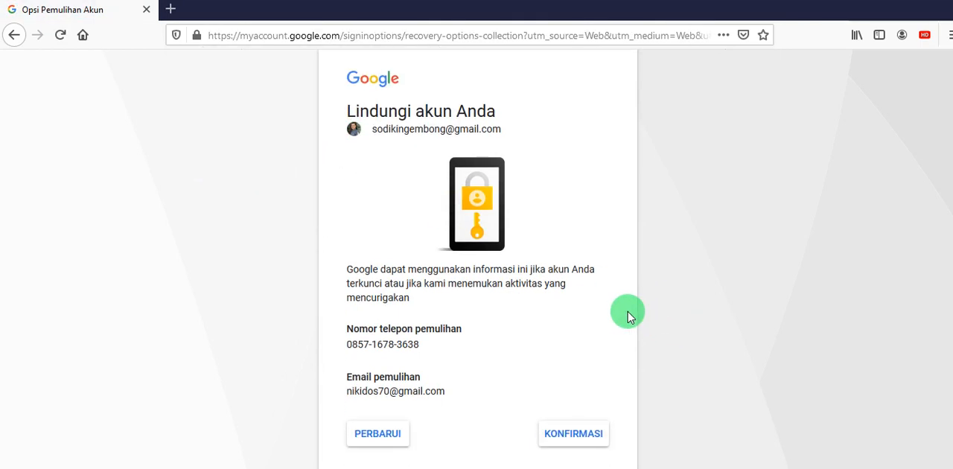
{"action": "left_click", "coordinate": [564, 441]}
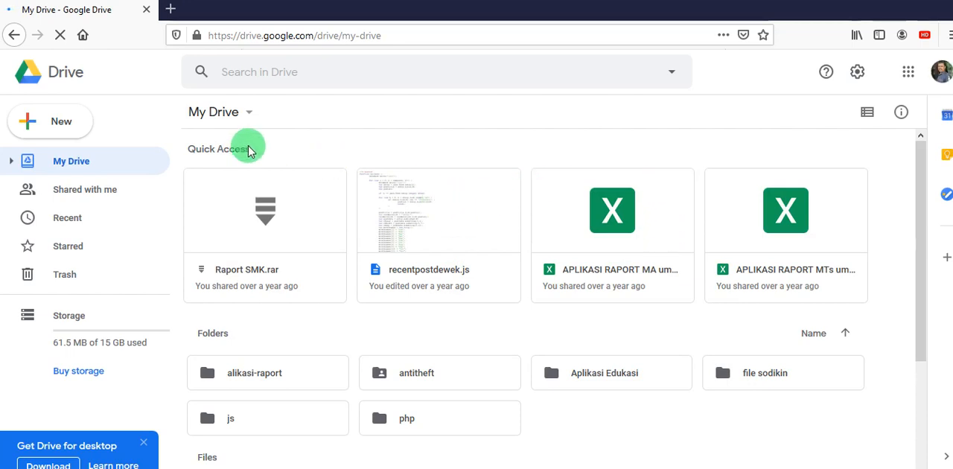
- Create a folder named "latihan formulir" in My Drive and open it
{"action": "left_click", "coordinate": [73, 128]}
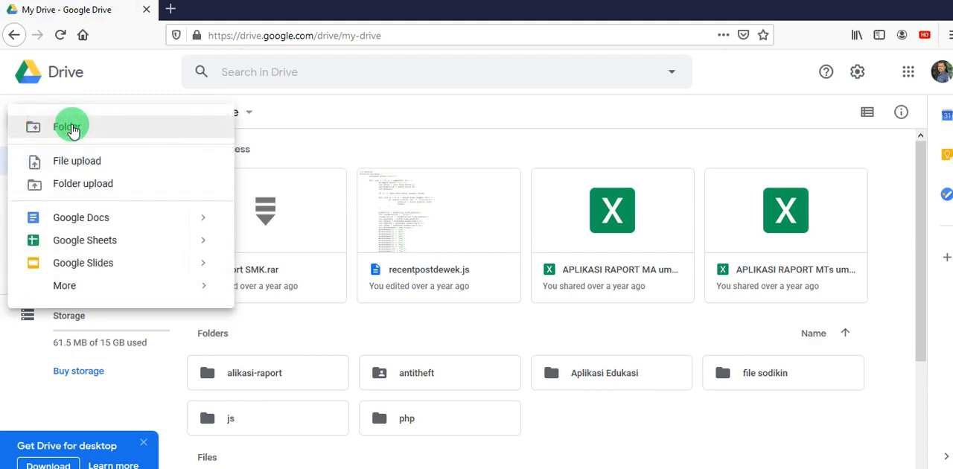
{"action": "left_click", "coordinate": [176, 133]}
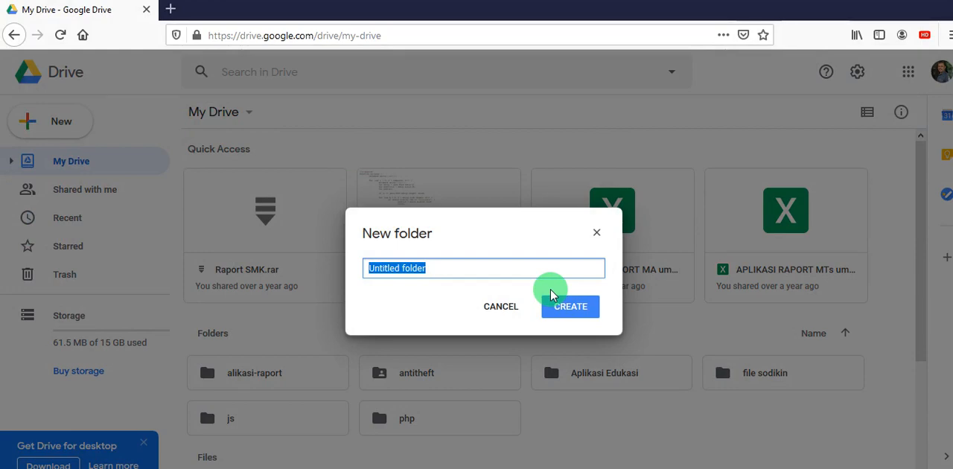
{"action": "key", "text": "BackSpace"}
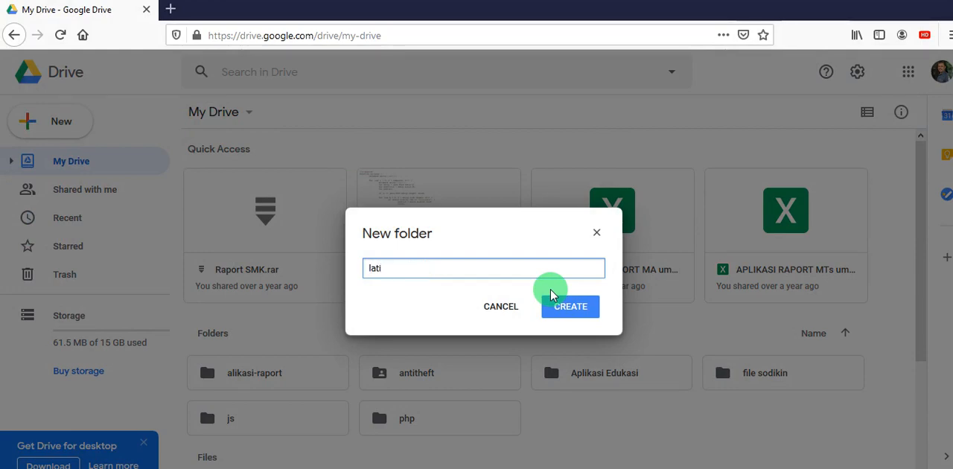
{"action": "type", "text": "latihan formulir"}
{"action": "left_click", "coordinate": [565, 308]}
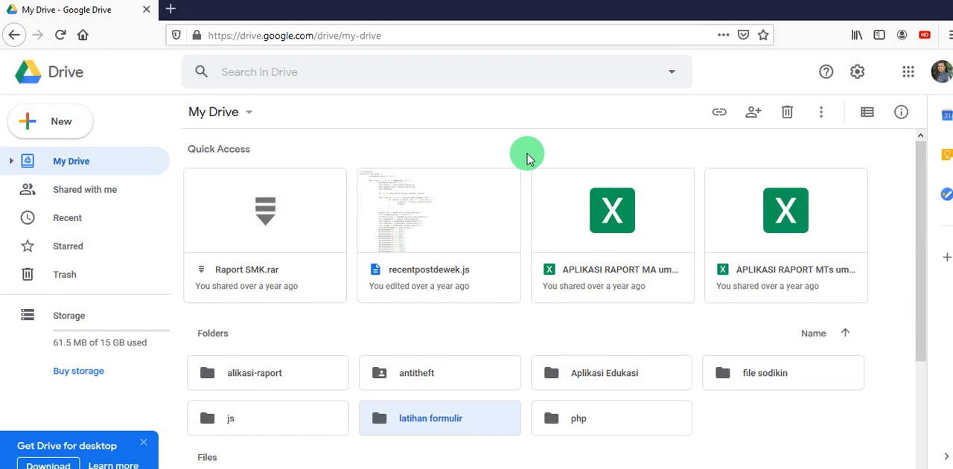
{"action": "double_click", "coordinate": [379, 425]}
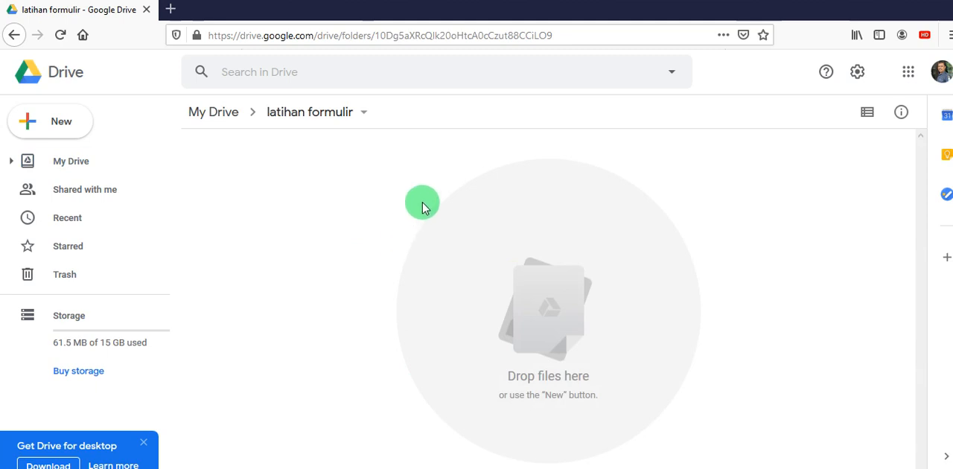
{"action": "right_click", "coordinate": [413, 174]}
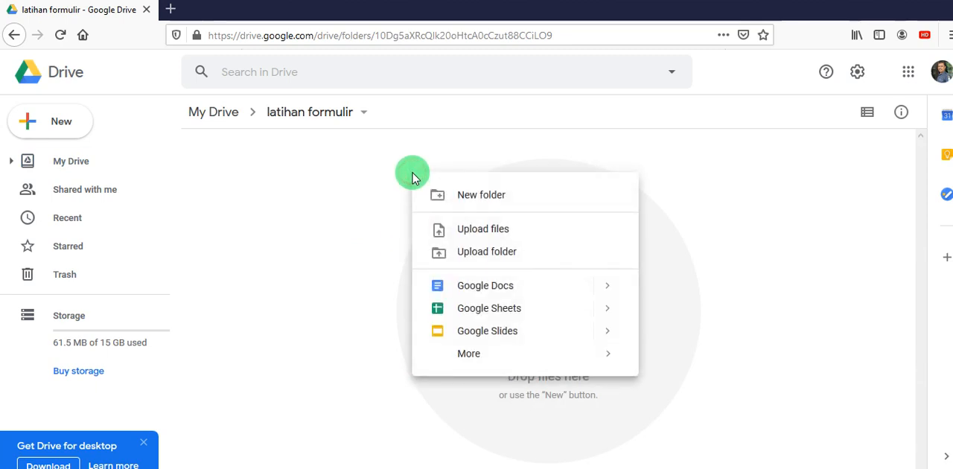
{"action": "mouse_move", "coordinate": [466, 356]}
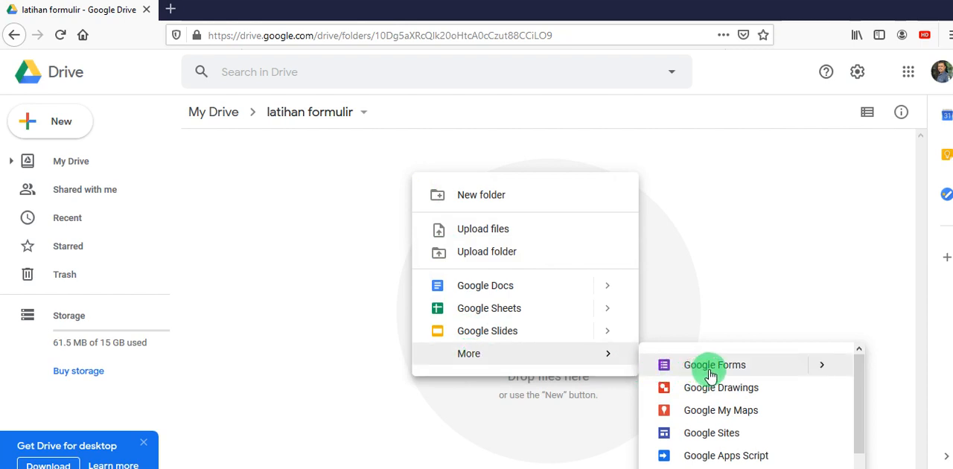
{"action": "left_click", "coordinate": [765, 368]}
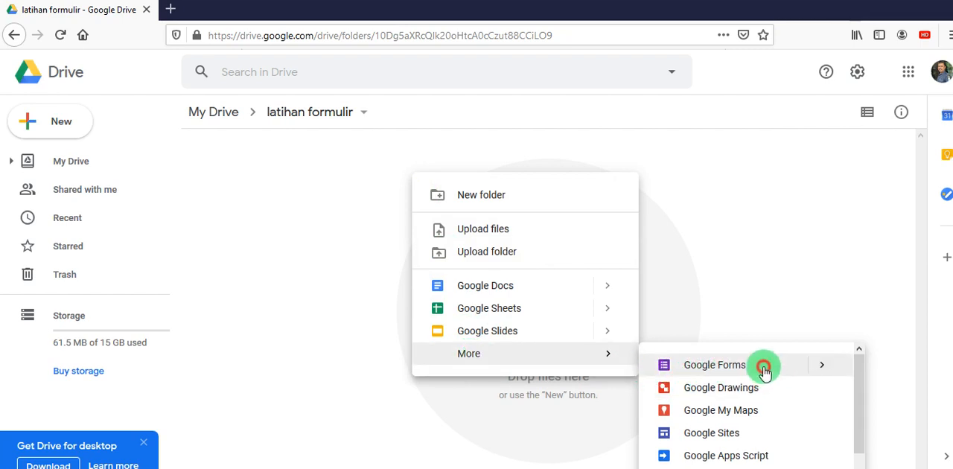
{"action": "left_click", "coordinate": [760, 311]}
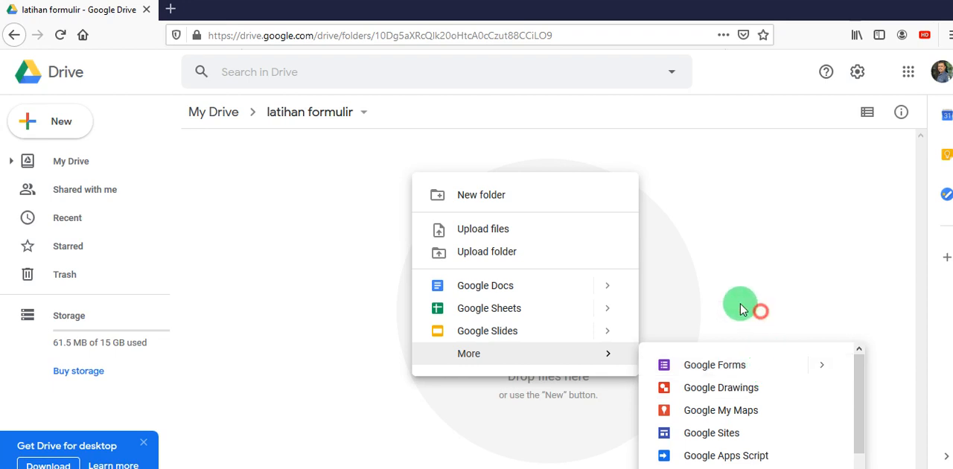
{"action": "left_click", "coordinate": [247, 201]}
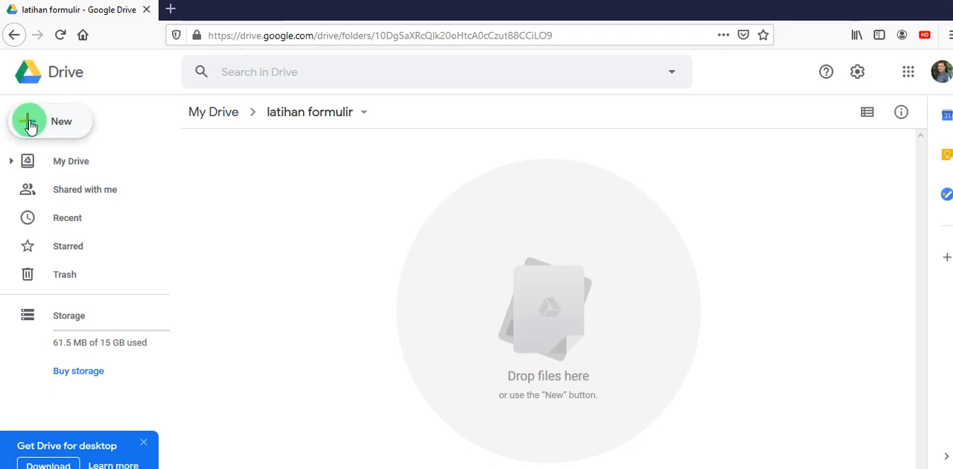
- Create a blank Google Forms form in the "latihan formulir" folder and decline the introductory tour
{"action": "left_click", "coordinate": [75, 124]}
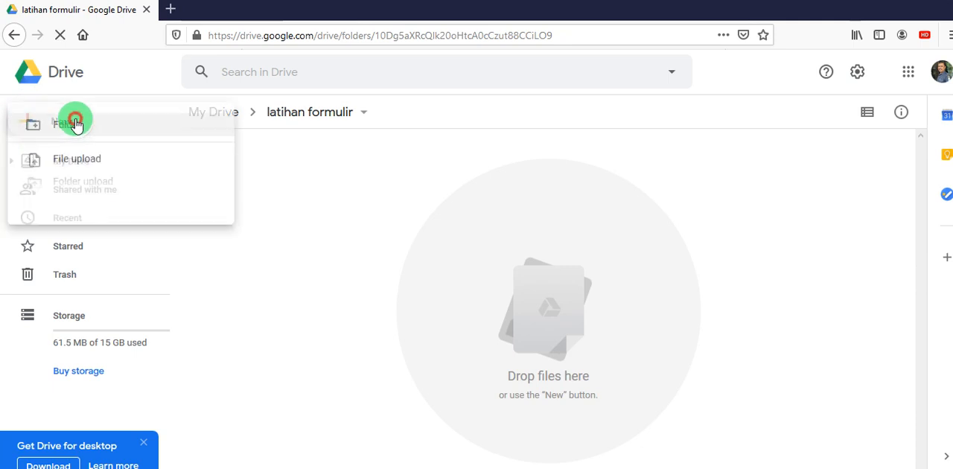
{"action": "mouse_move", "coordinate": [147, 292]}
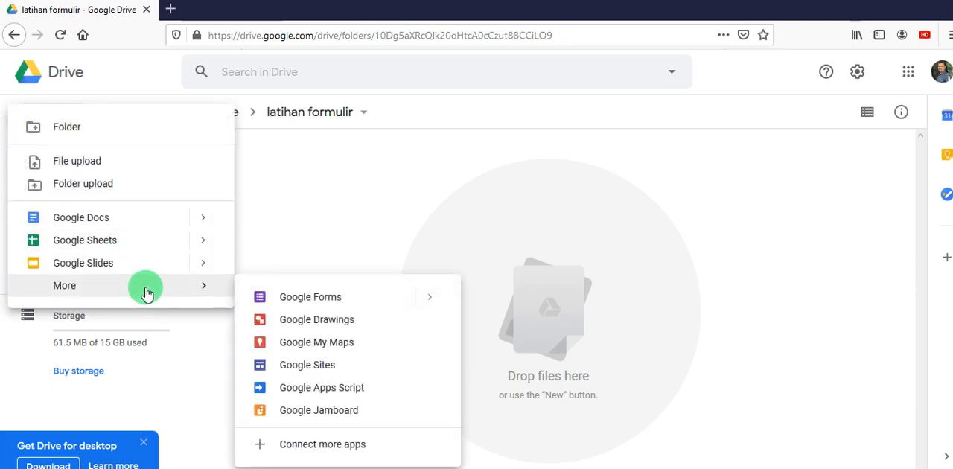
{"action": "left_click", "coordinate": [347, 304]}
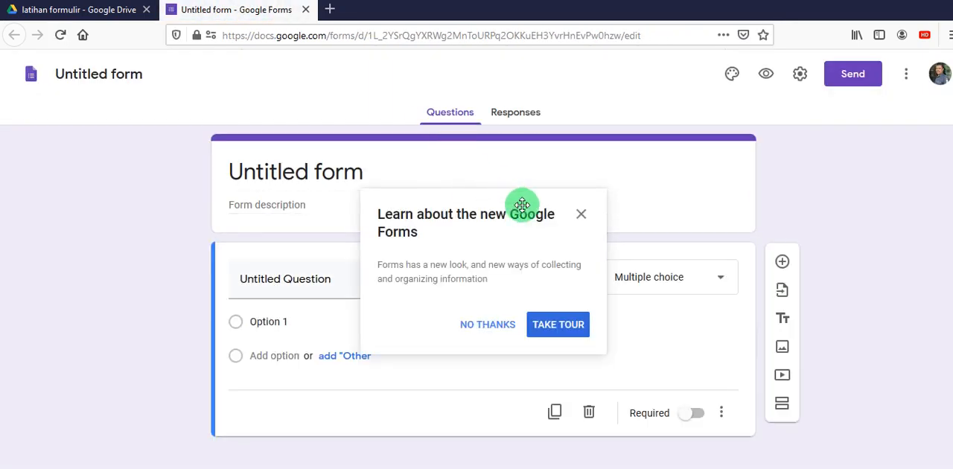
{"action": "left_click", "coordinate": [507, 326]}
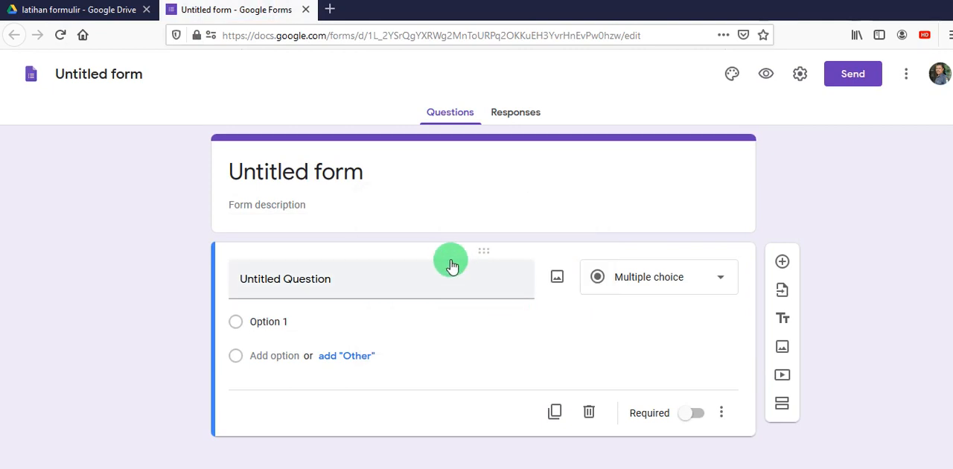
- Set the form's title to "Intrumen Supervisi Daring"
{"action": "left_click", "coordinate": [339, 174]}
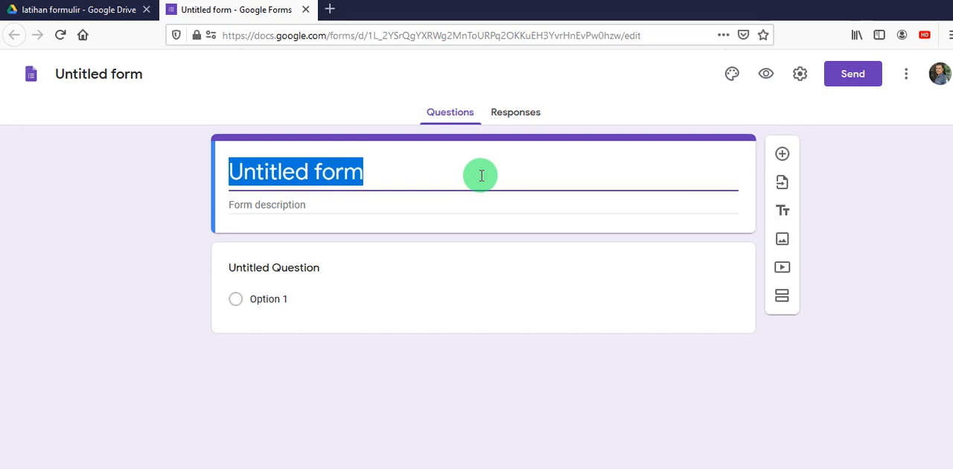
{"action": "type", "text": "I"}
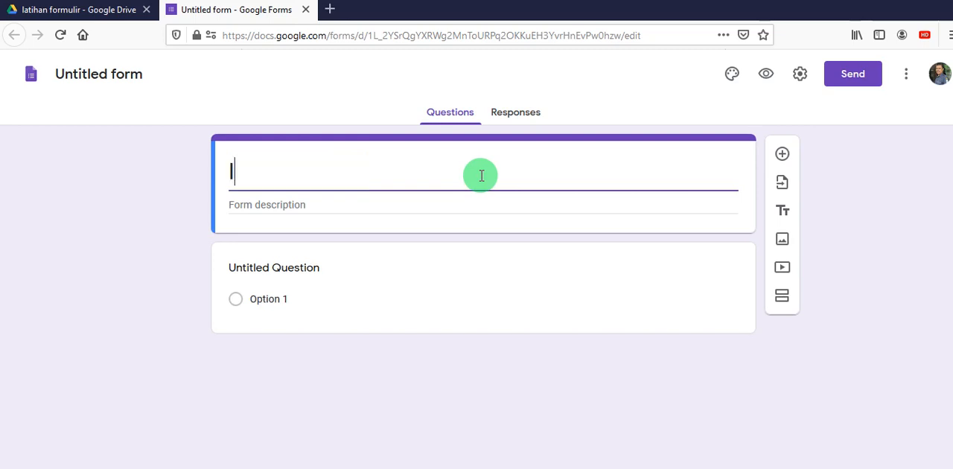
{"action": "type", "text": "ntrumen S"}
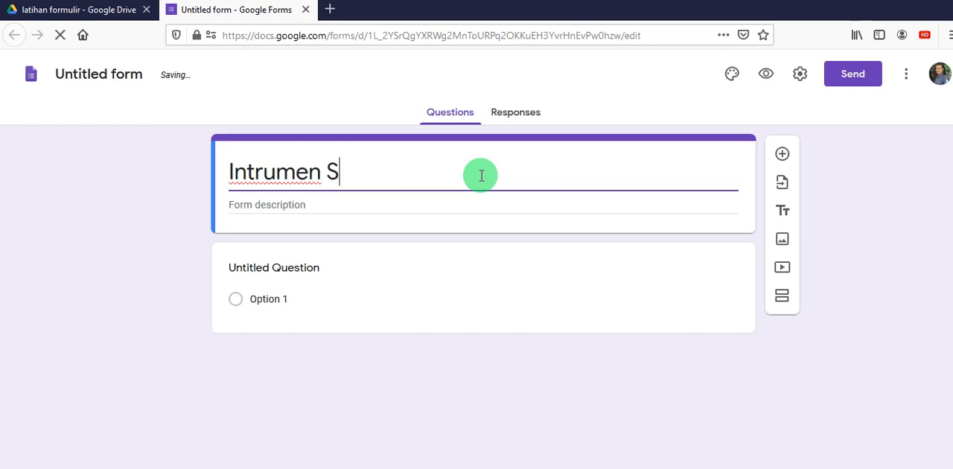
{"action": "type", "text": "upervi"}
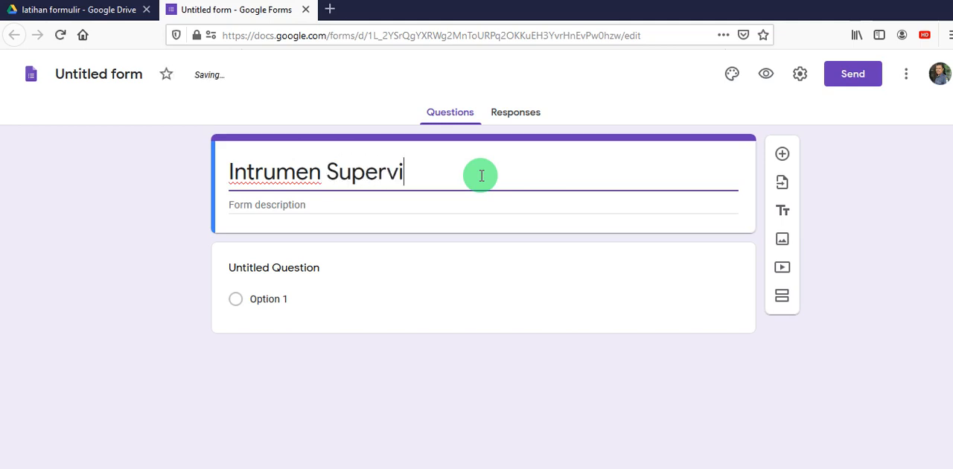
{"action": "type", "text": "si Daring"}
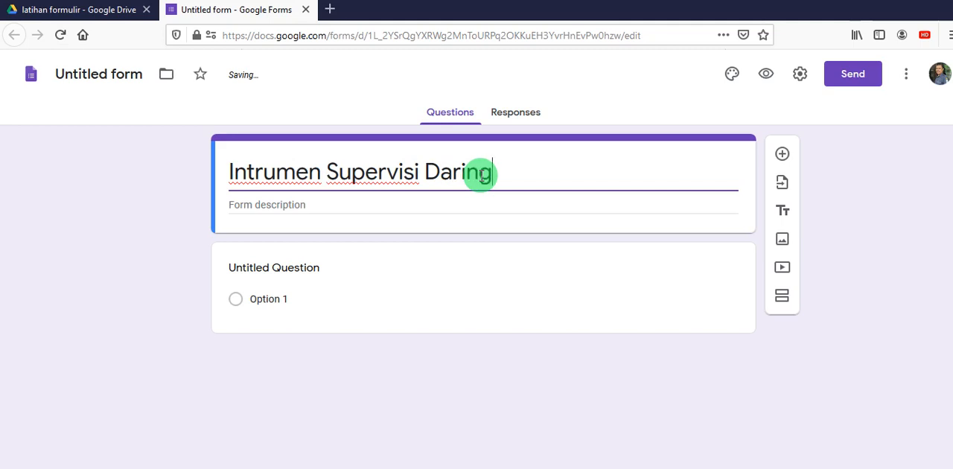
- Enter the form description "Instrumen ini di gunakan untuk supervisi pembelajaran daring selama pandemi Covid-19" and name the form file after its title
{"action": "left_click", "coordinate": [326, 201]}
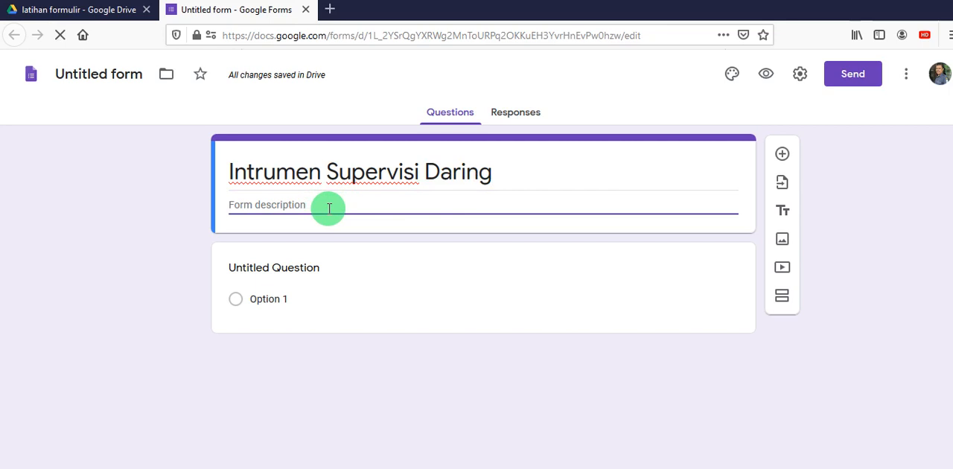
{"action": "type", "text": "In"}
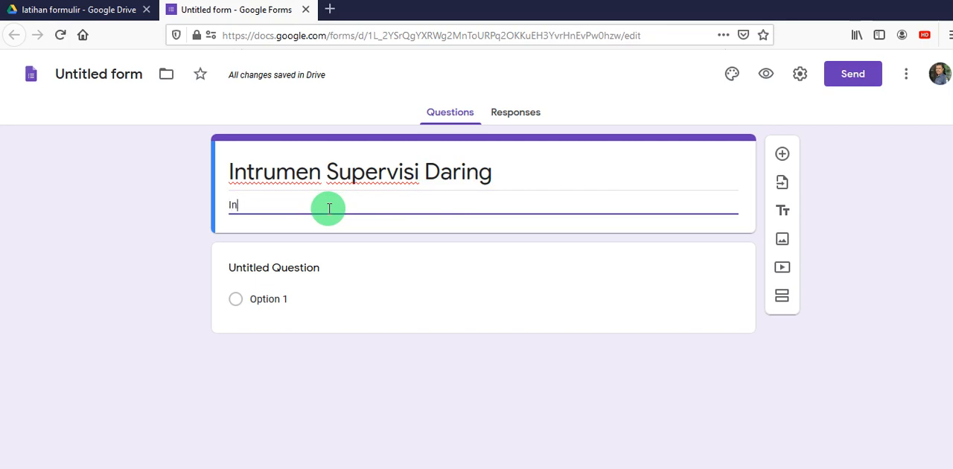
{"action": "type", "text": "strumen ini"}
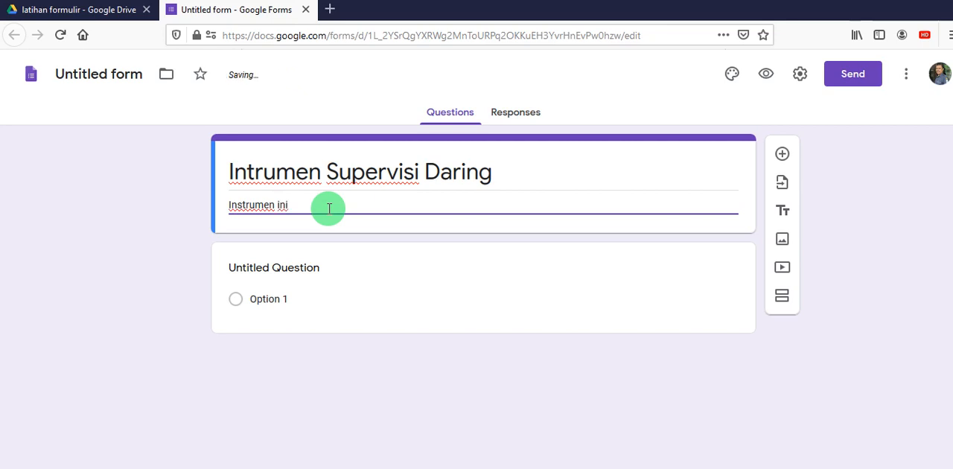
{"action": "type", "text": "a"}
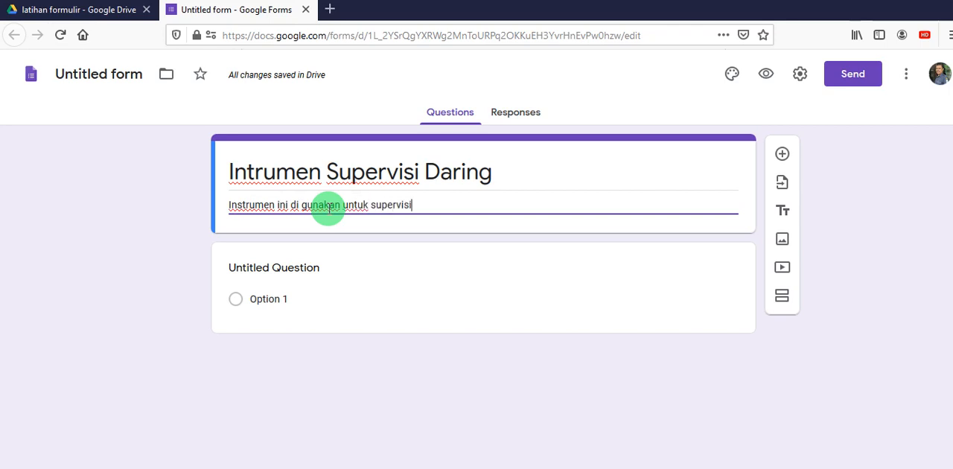
{"action": "type", "text": "kan untuk supervisi"}
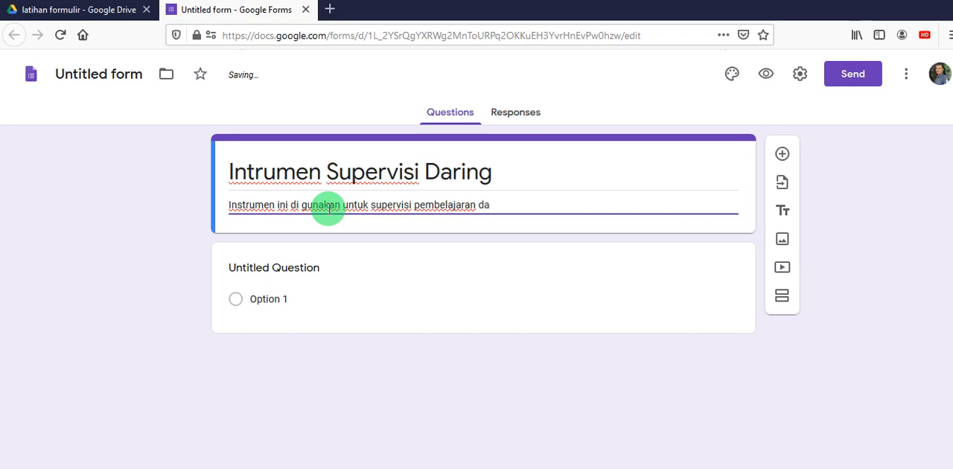
{"action": "type", "text": "g selama p"}
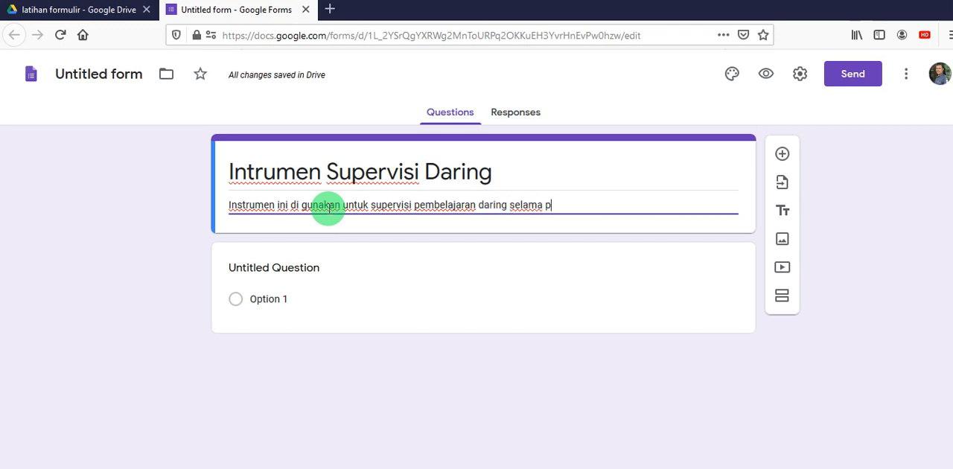
{"action": "type", "text": "andemi Covid-19"}
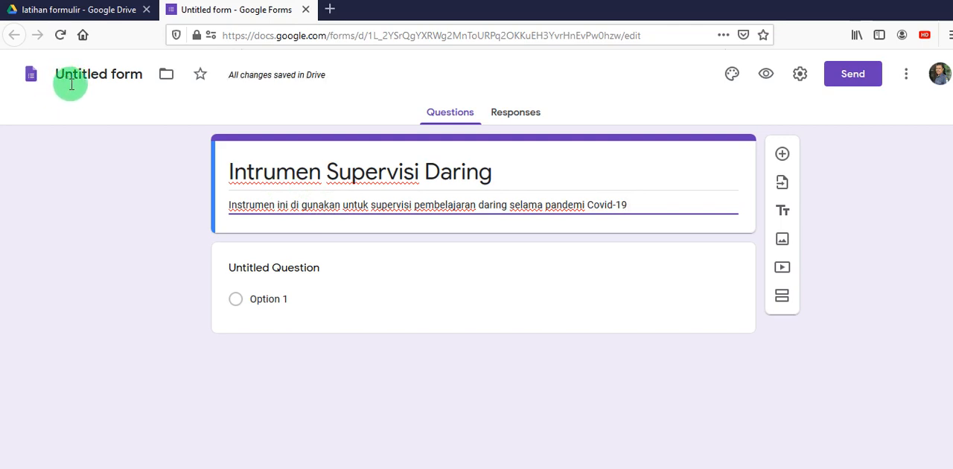
{"action": "left_click", "coordinate": [77, 79]}
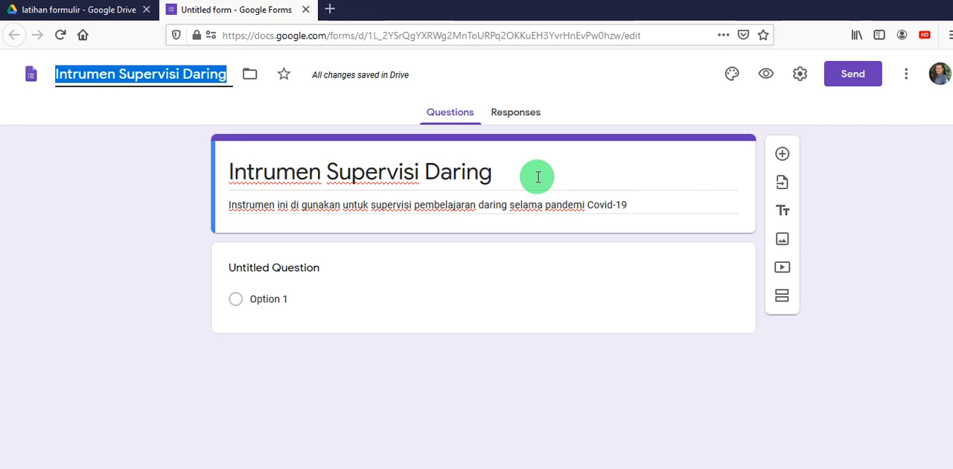
- Try the bookshelf illustration from the Work and School themes as the form's header image and remove it
{"action": "left_click", "coordinate": [732, 75]}
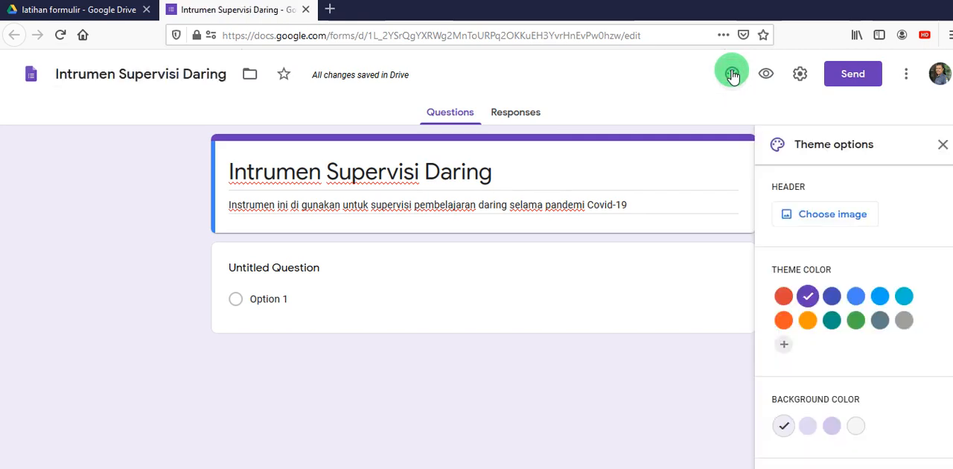
{"action": "left_click", "coordinate": [842, 220]}
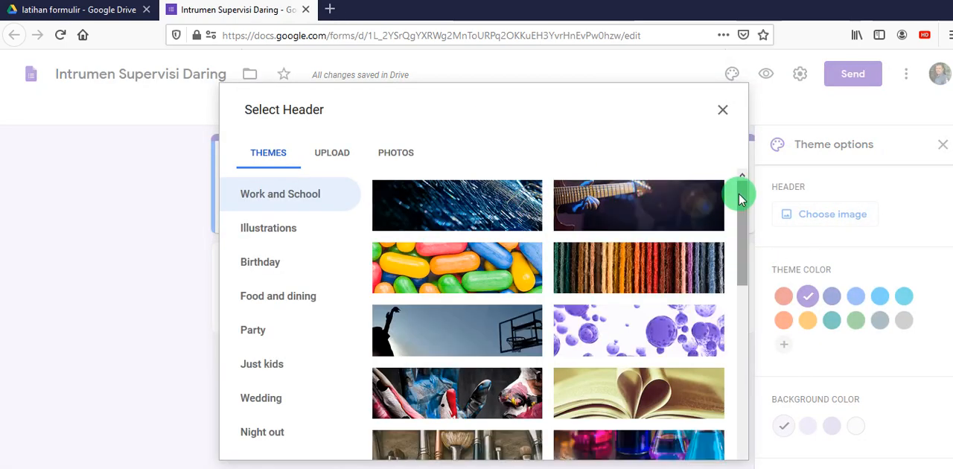
{"action": "left_click_drag", "start_coordinate": [741, 199], "coordinate": [723, 449]}
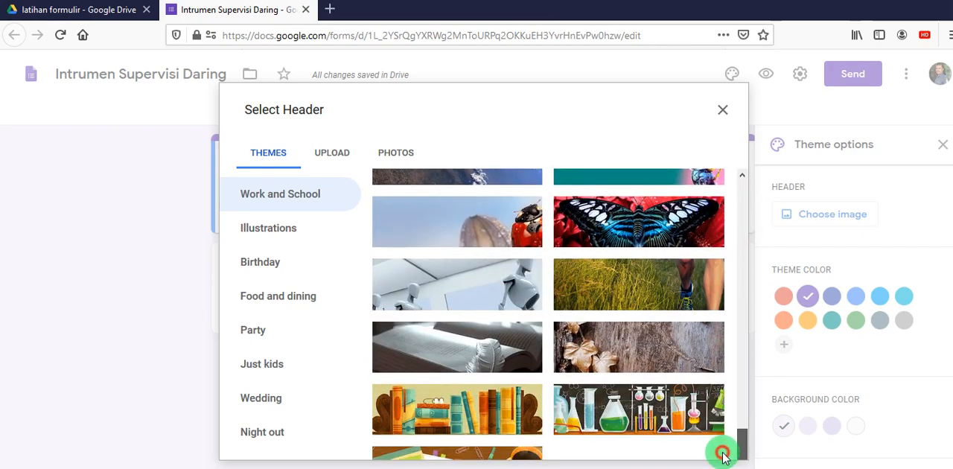
{"action": "left_click", "coordinate": [489, 420]}
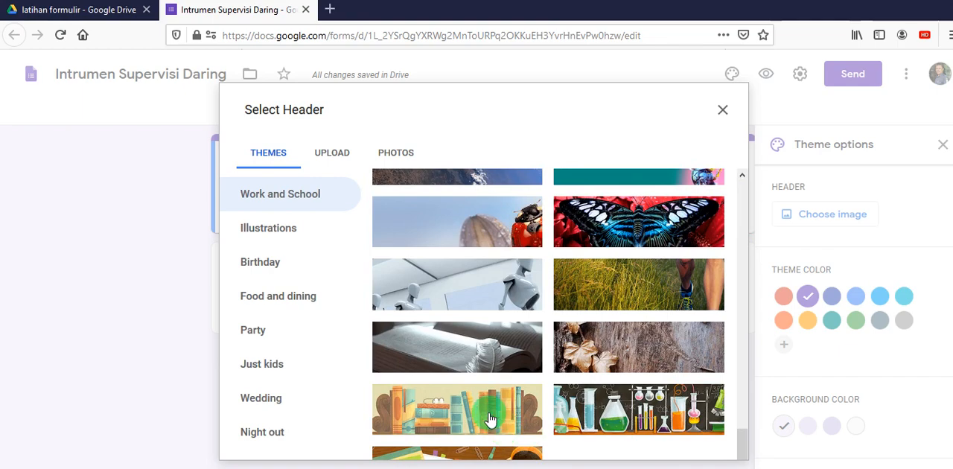
{"action": "left_click", "coordinate": [717, 444]}
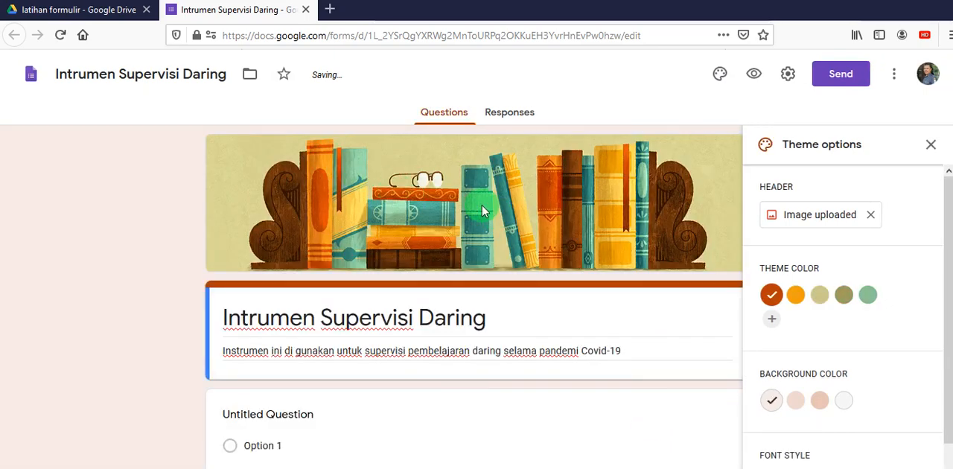
{"action": "left_click", "coordinate": [873, 216]}
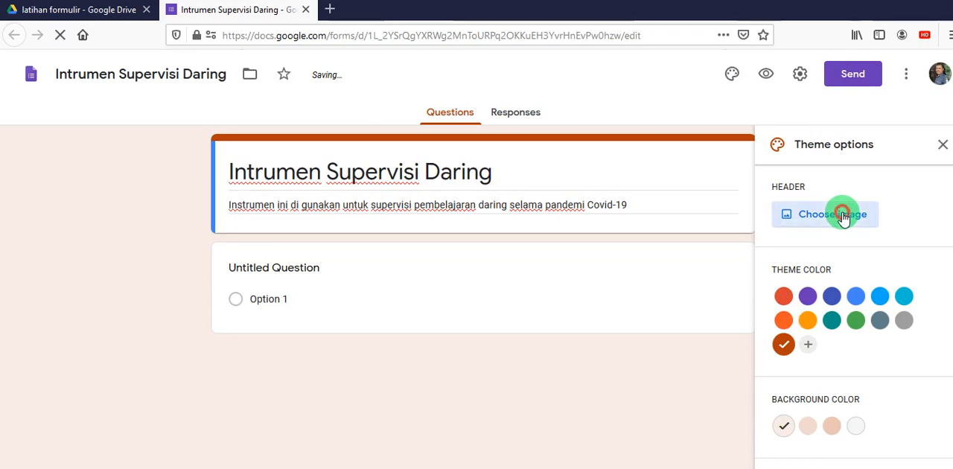
- Upload "background google form.jpg" from the Pictures folder as the form's header image
{"action": "left_click", "coordinate": [845, 214]}
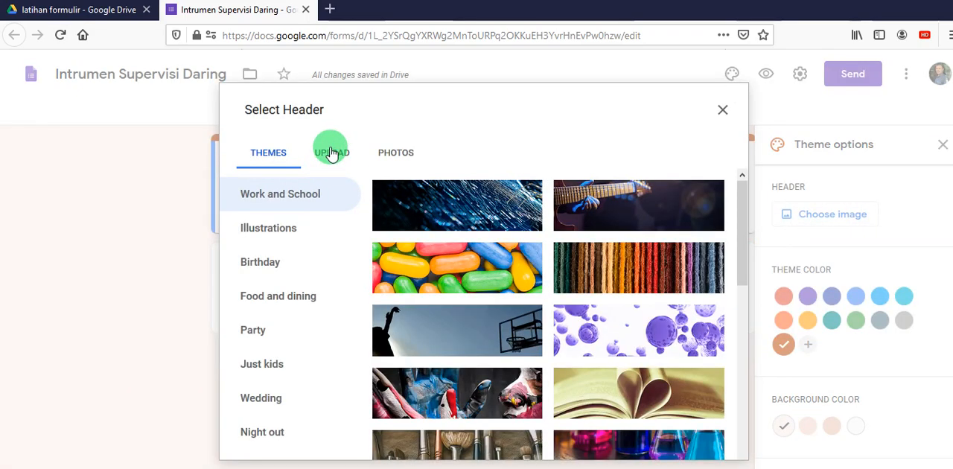
{"action": "left_click", "coordinate": [333, 154]}
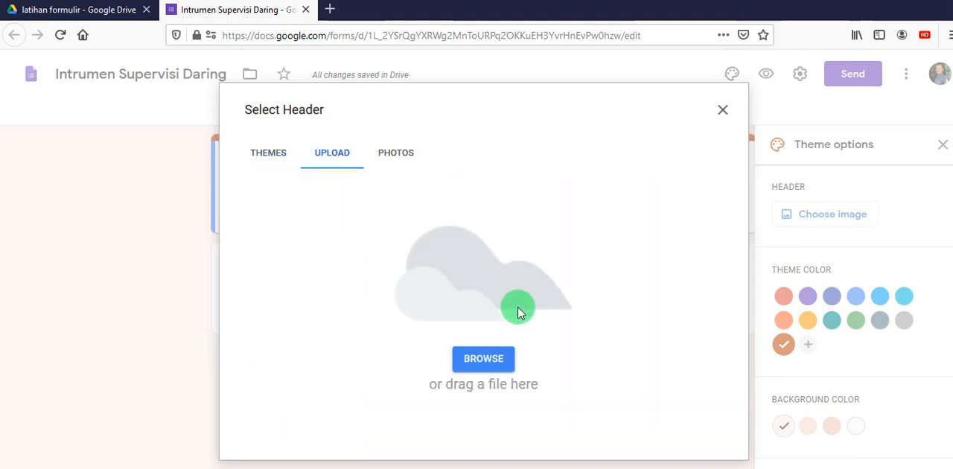
{"action": "left_click", "coordinate": [483, 359]}
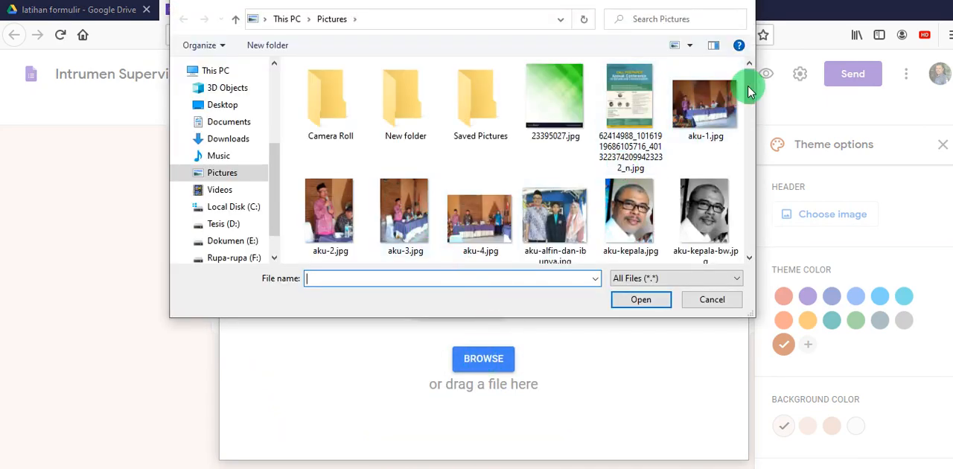
{"action": "left_click_drag", "start_coordinate": [749, 93], "coordinate": [743, 126]}
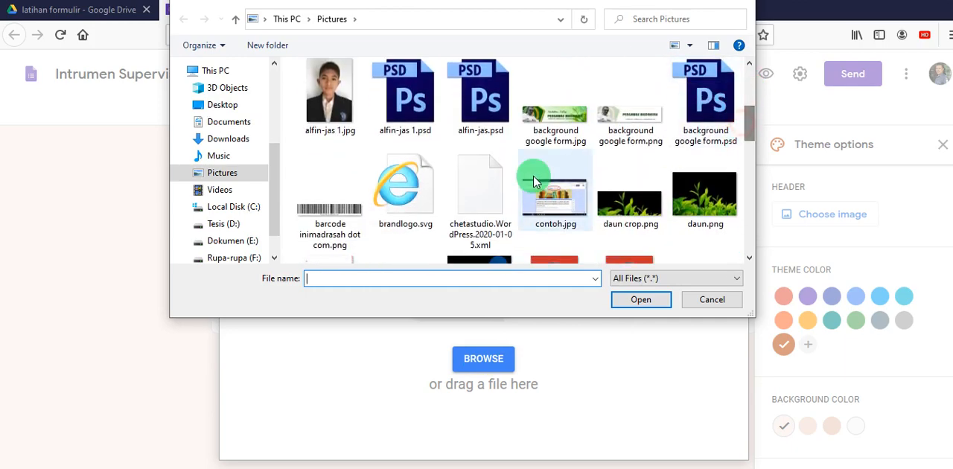
{"action": "left_click", "coordinate": [552, 118]}
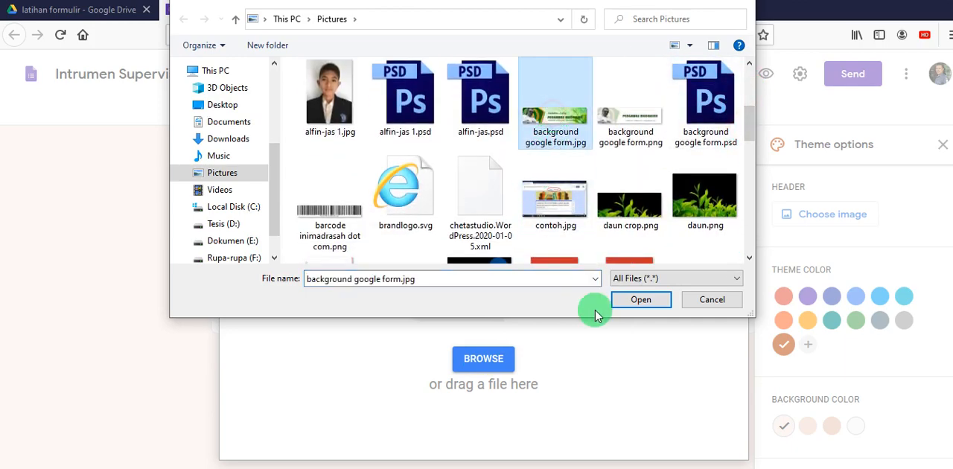
{"action": "left_click", "coordinate": [632, 300]}
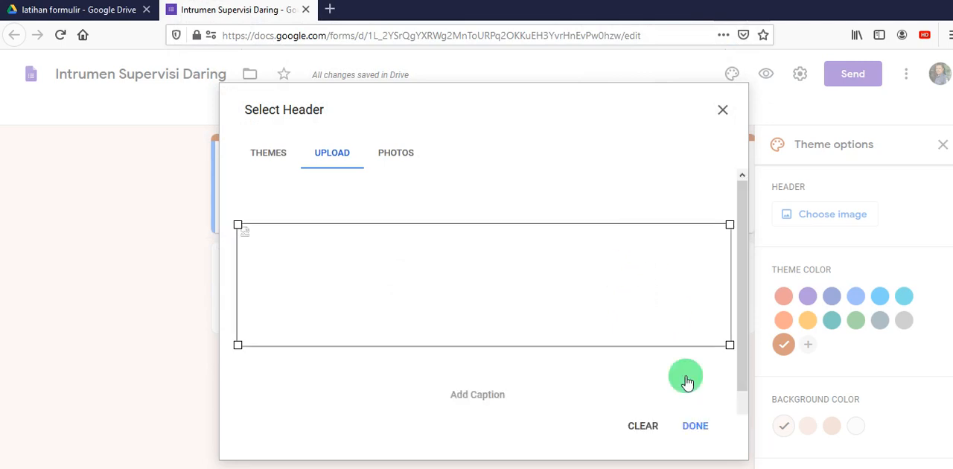
{"action": "left_click", "coordinate": [694, 429]}
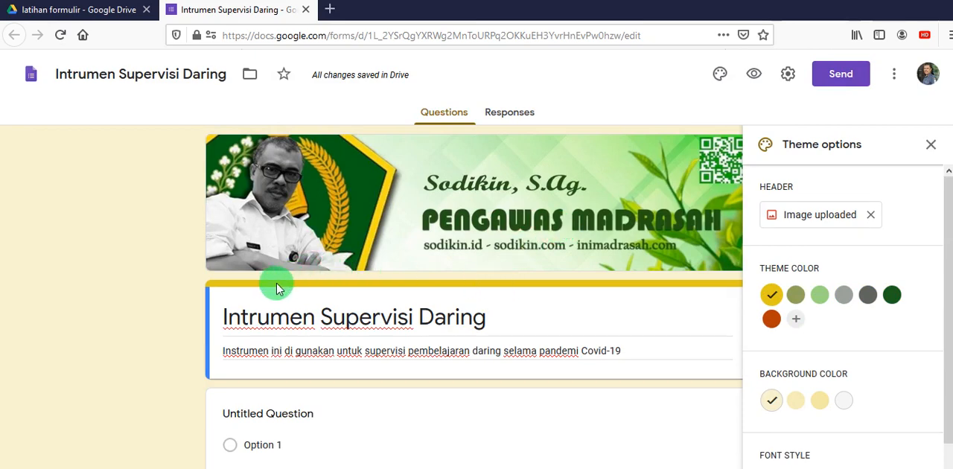
- Set the theme color to dark green #1d5f1d with the darkest green background tint and close the theme options
{"action": "left_click", "coordinate": [894, 296]}
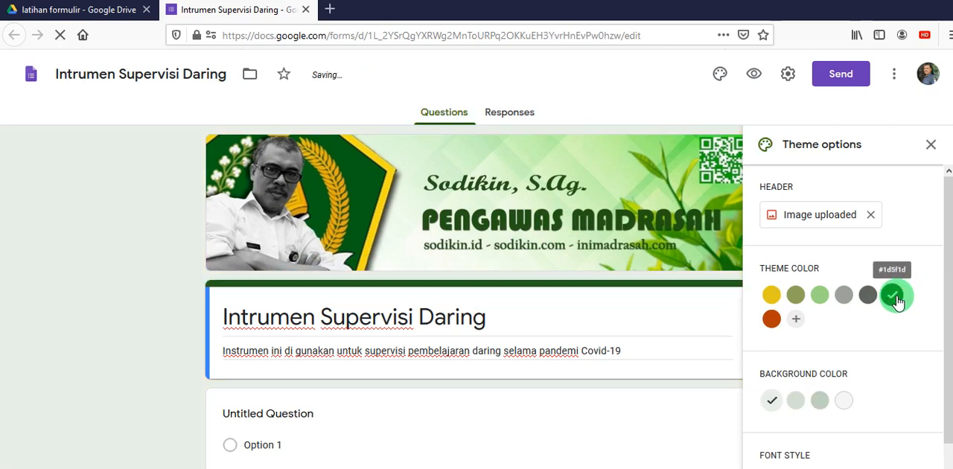
{"action": "left_click", "coordinate": [117, 299]}
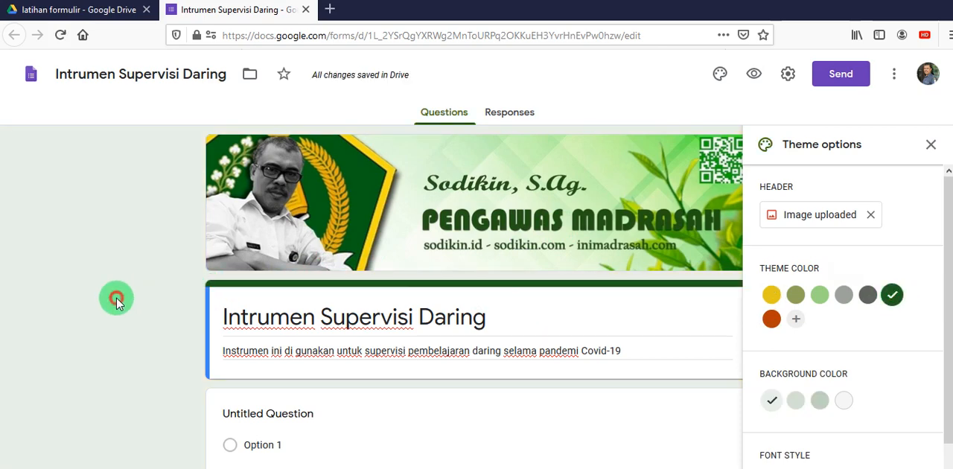
{"action": "left_click", "coordinate": [819, 406]}
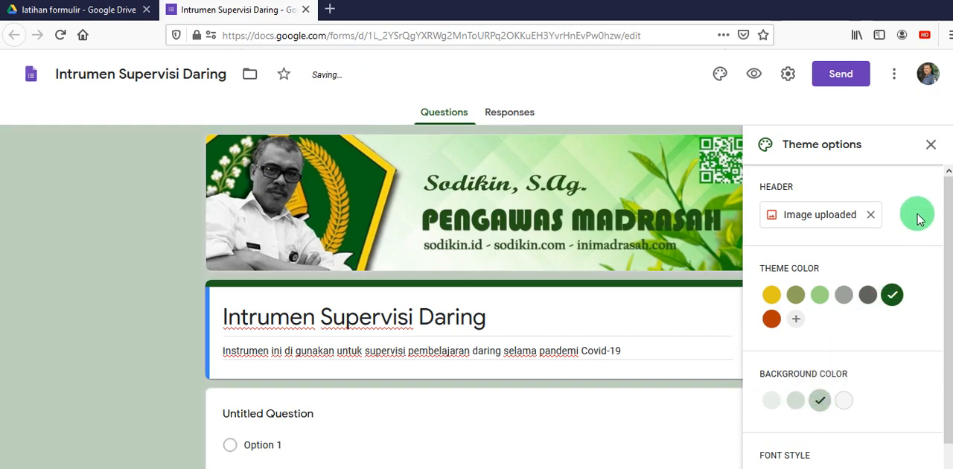
{"action": "left_click", "coordinate": [932, 146]}
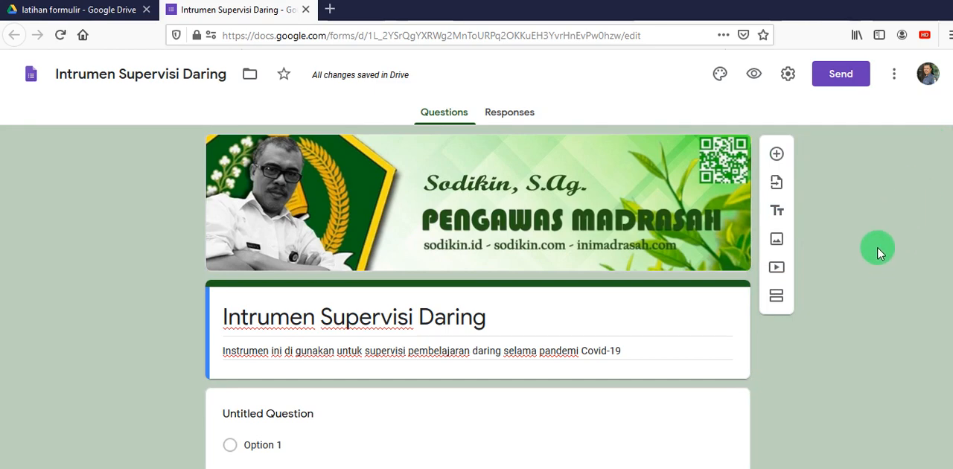
- Title the form's first question "Nama Lengkap"
{"action": "scroll", "coordinate": [878, 250], "scroll_direction": "down", "scroll_amount": 1}
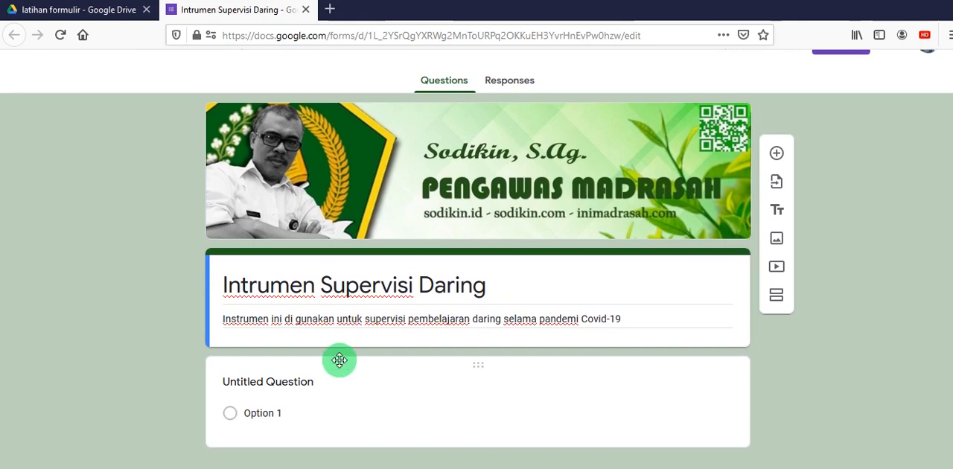
{"action": "left_click", "coordinate": [305, 380]}
{"action": "scroll", "coordinate": [946, 199], "scroll_direction": "down", "scroll_amount": 1}
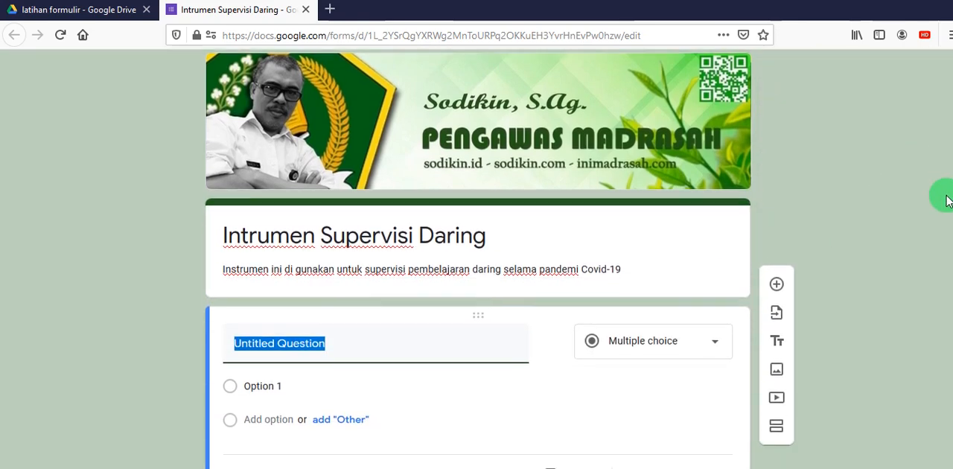
{"action": "scroll", "coordinate": [946, 200], "scroll_direction": "down", "scroll_amount": 1}
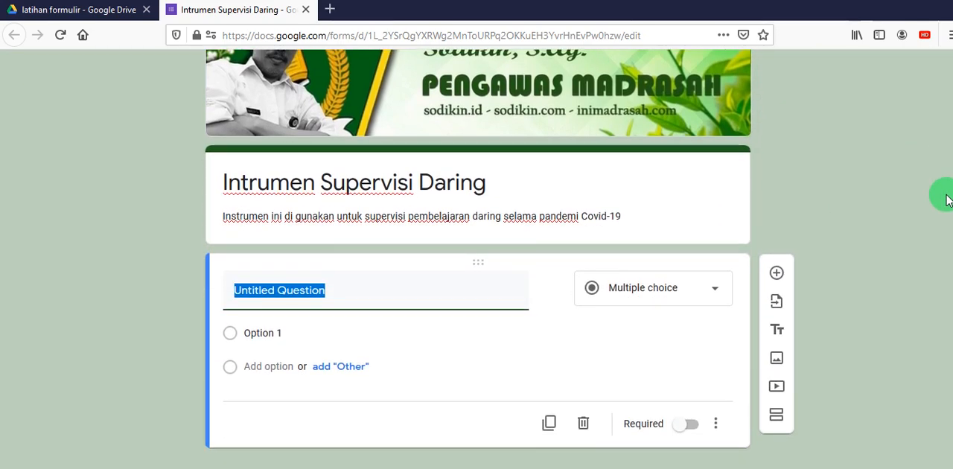
{"action": "type", "text": "Nama"}
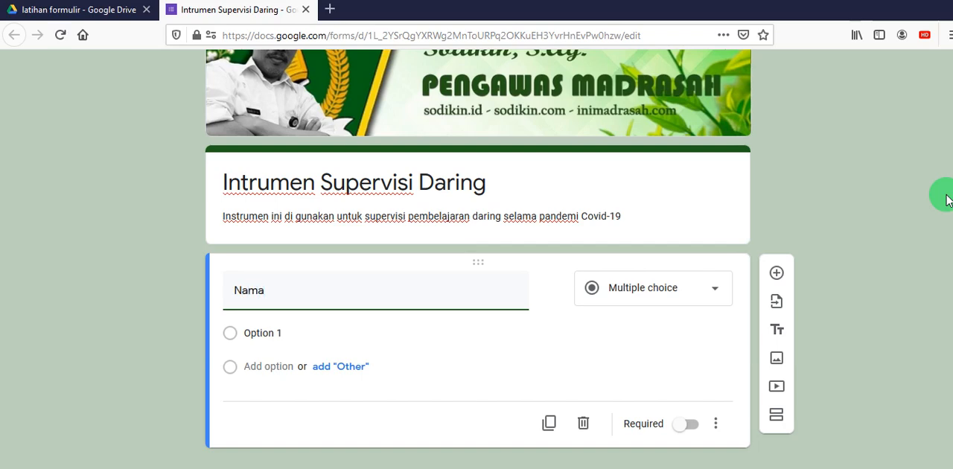
{"action": "type", "text": " Lengkap"}
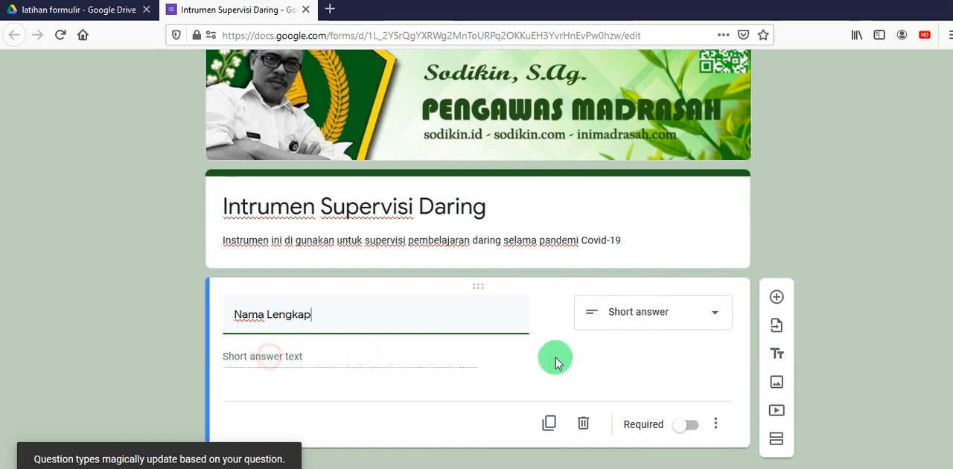
- Choose Short answer as the type of the "Nama Lengkap" question and make it required
{"action": "left_click", "coordinate": [712, 319]}
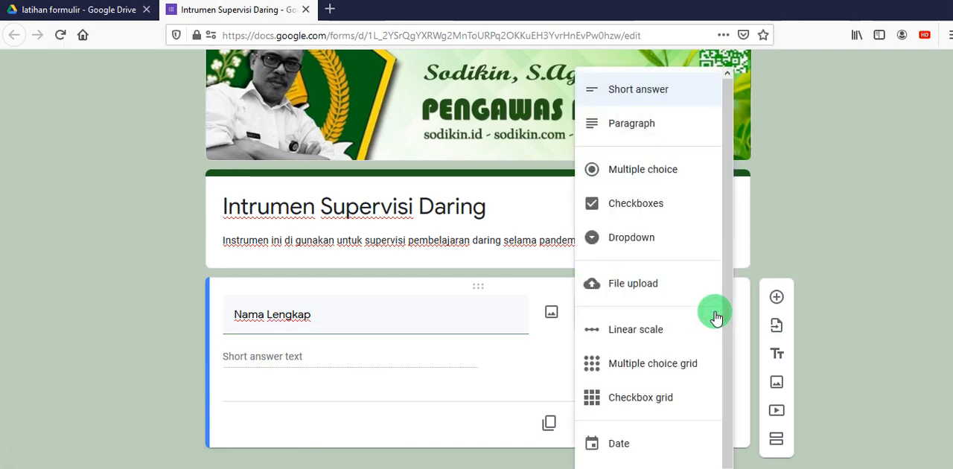
{"action": "left_click", "coordinate": [662, 91]}
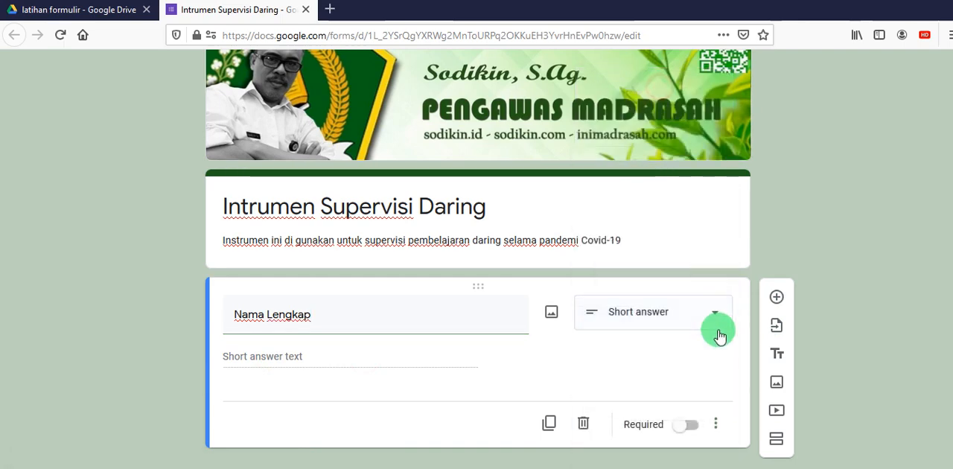
{"action": "left_click", "coordinate": [709, 317]}
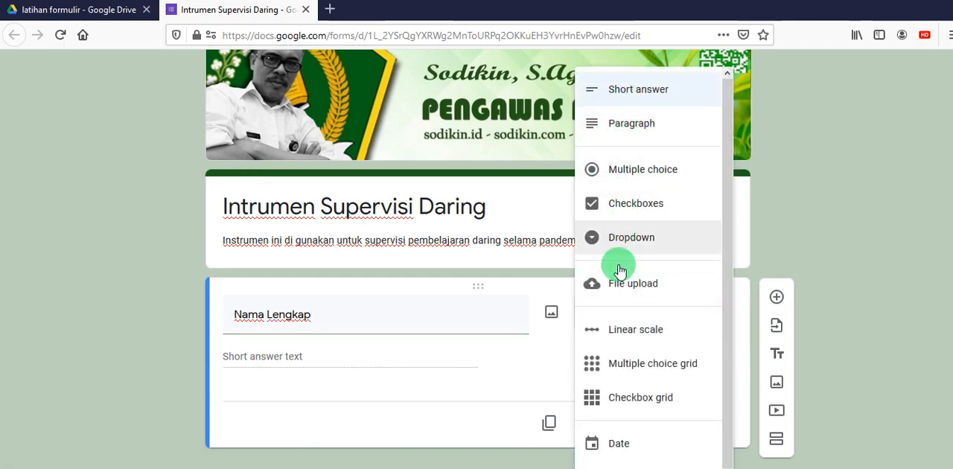
{"action": "left_click", "coordinate": [678, 98]}
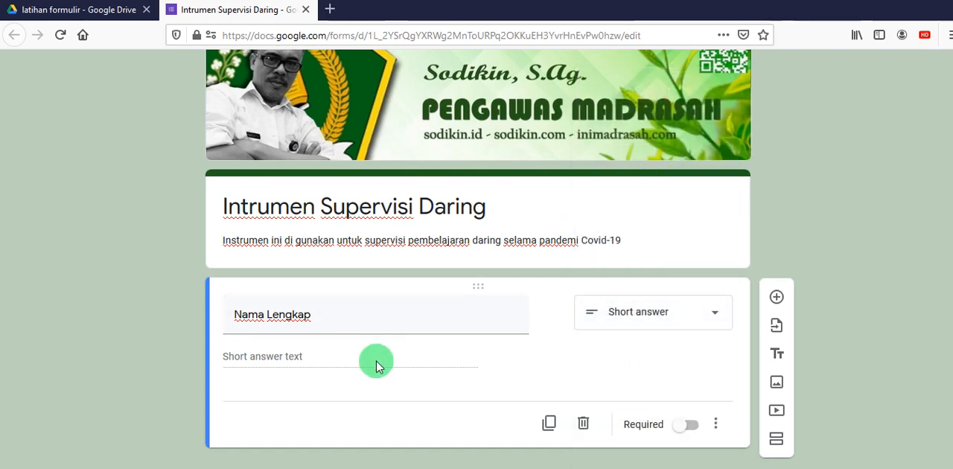
{"action": "left_click", "coordinate": [692, 430]}
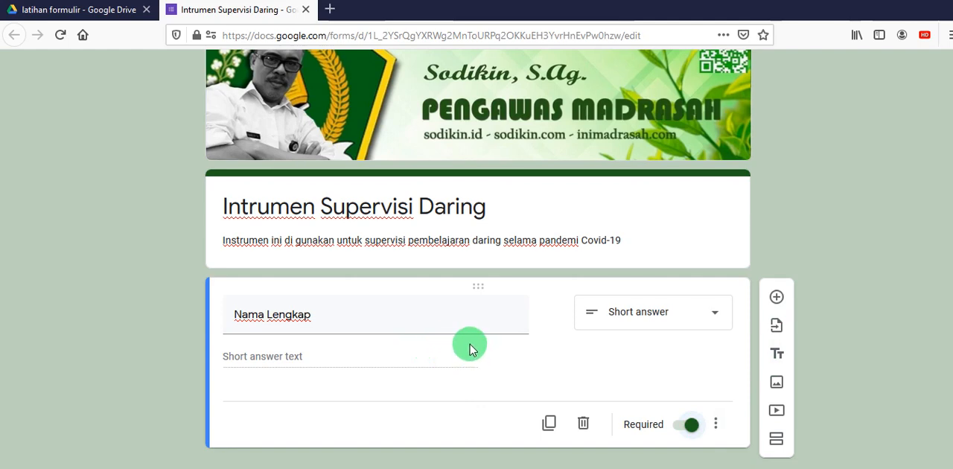
- Add a short-answer question titled "NIP (Non ASN, biarkan kosong)" below "Nama Lengkap" and leave it optional
{"action": "left_click", "coordinate": [777, 298]}
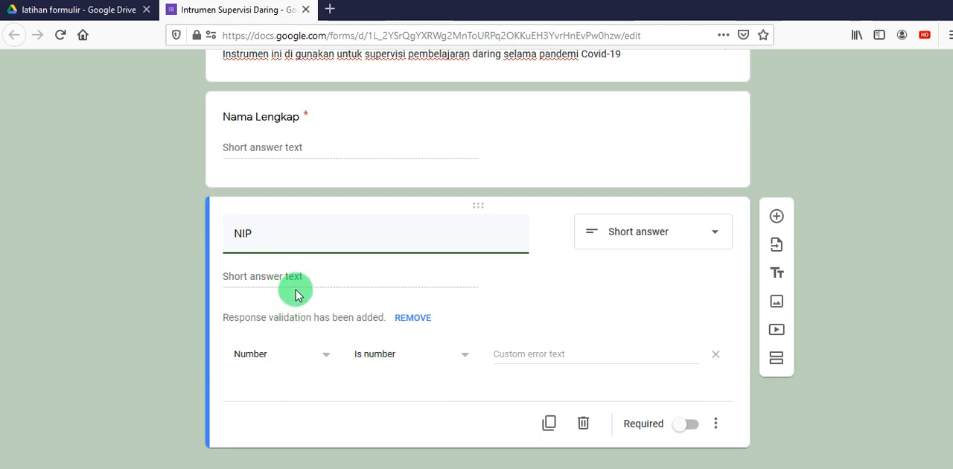
{"action": "left_click", "coordinate": [283, 240]}
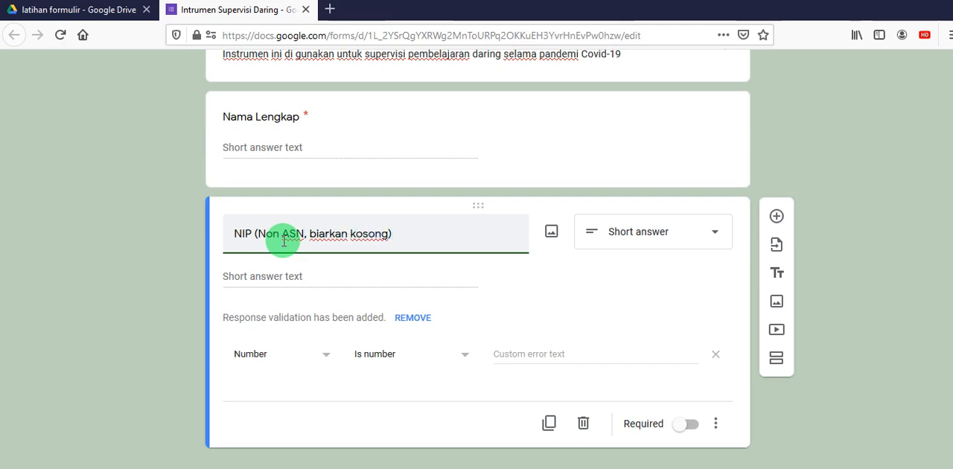
{"action": "left_click", "coordinate": [685, 426]}
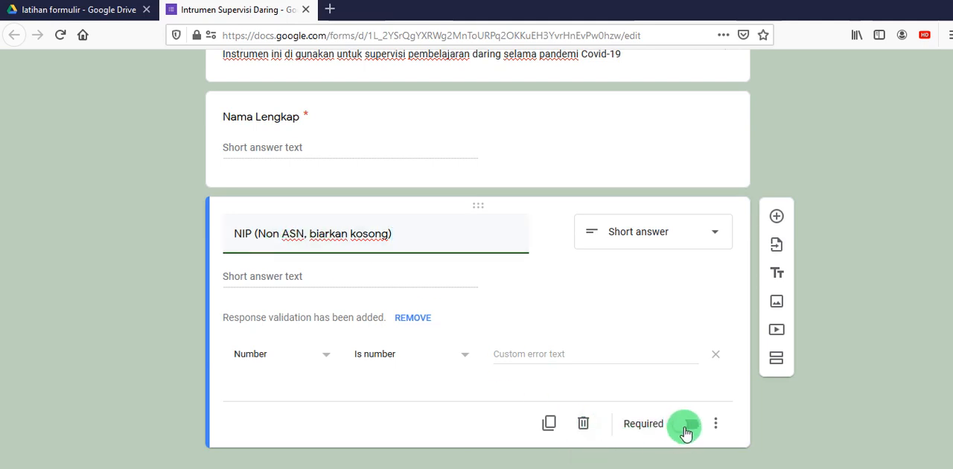
{"action": "left_click", "coordinate": [693, 427]}
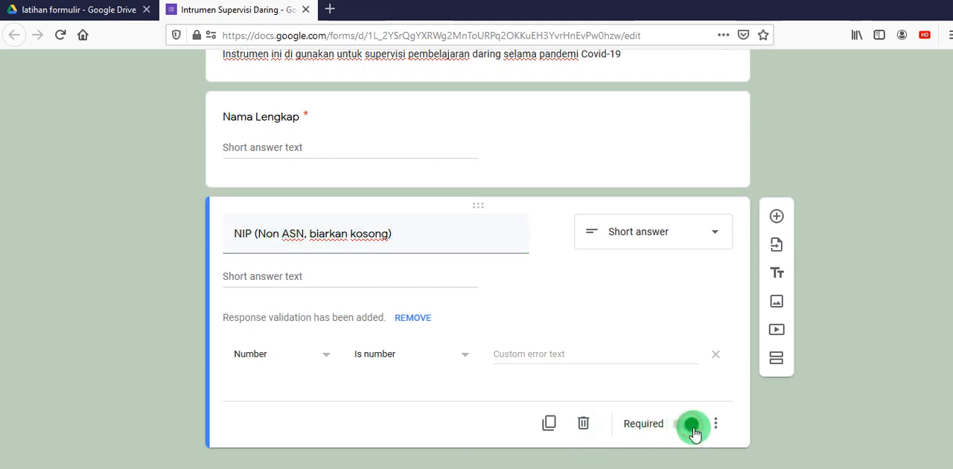
{"action": "left_click", "coordinate": [679, 427]}
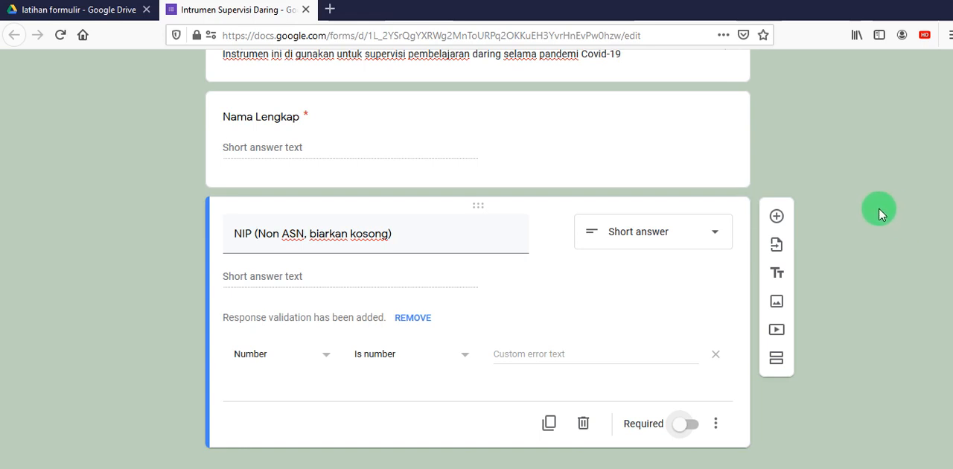
- Add a question titled "Asal Madrasah" and set its type to Dropdown, after trying Paragraph
{"action": "left_click", "coordinate": [776, 216]}
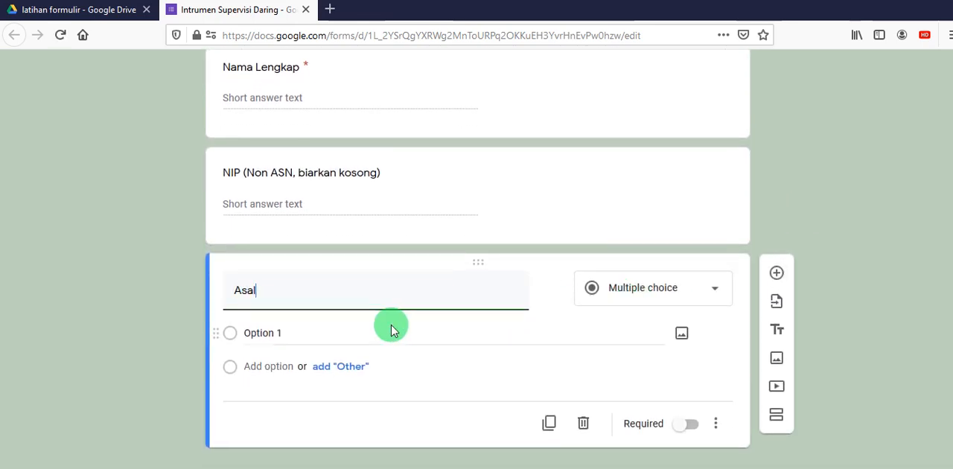
{"action": "type", "text": "Asal Madrasah"}
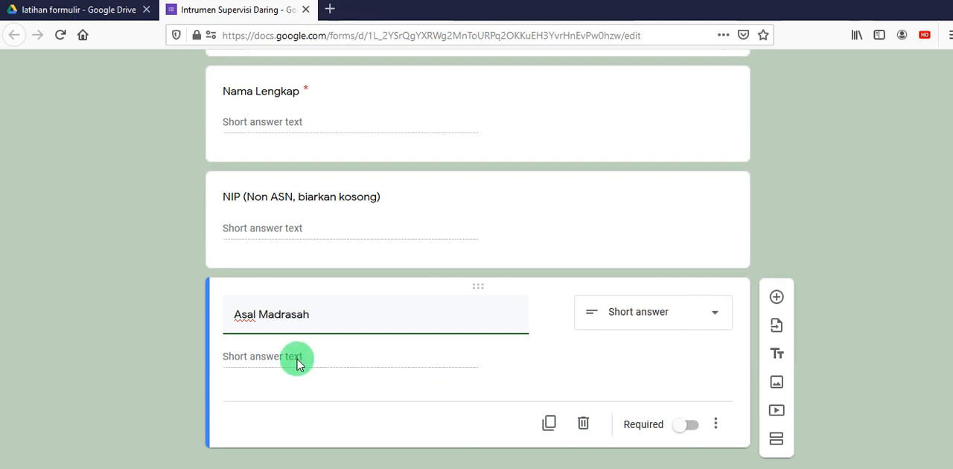
{"action": "left_click", "coordinate": [718, 316]}
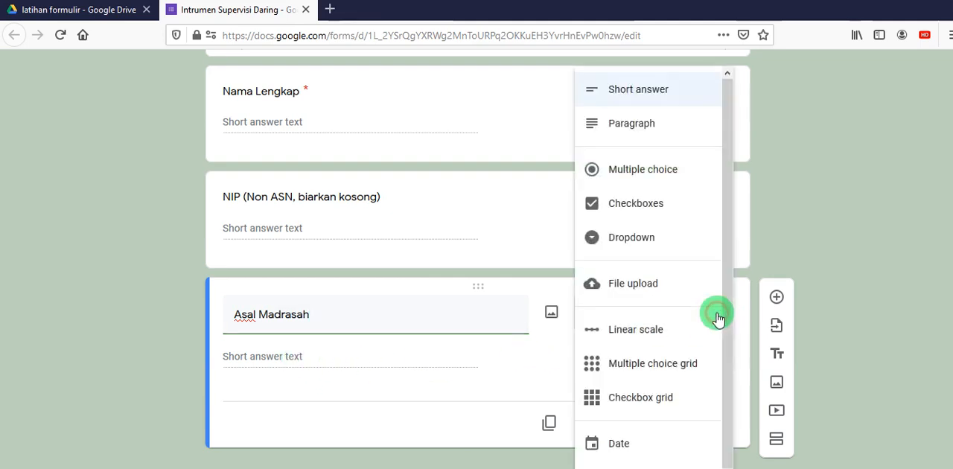
{"action": "left_click", "coordinate": [645, 129]}
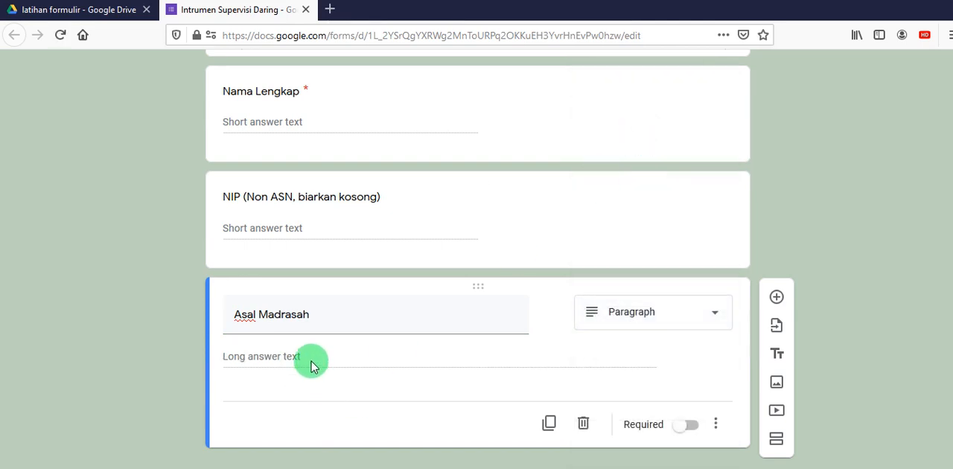
{"action": "left_click", "coordinate": [713, 316]}
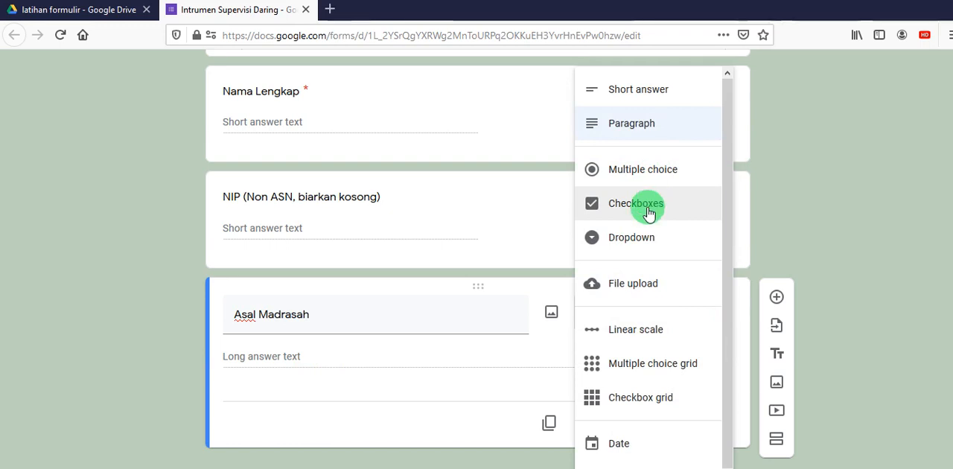
{"action": "left_click", "coordinate": [631, 237]}
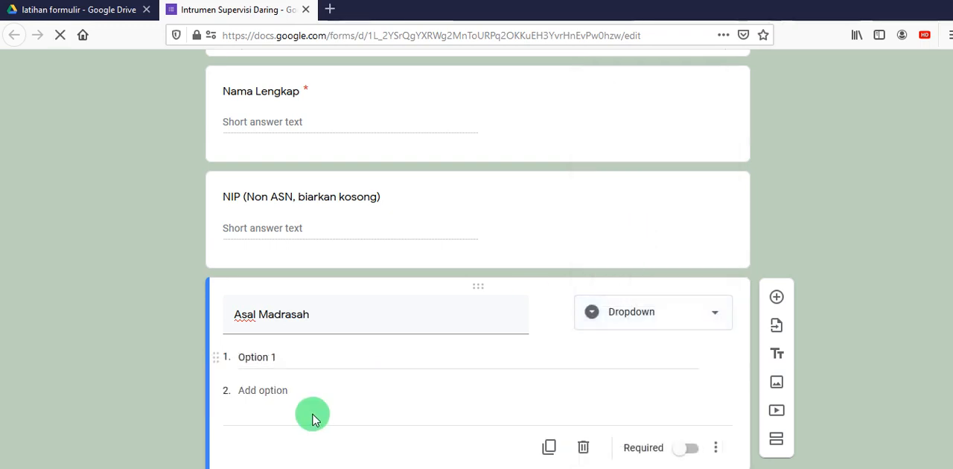
- Enter the options "Mts a", "mts b", "mts c", "mts d" and "mts e" for the "Asal Madrasah" dropdown
{"action": "left_click", "coordinate": [257, 356]}
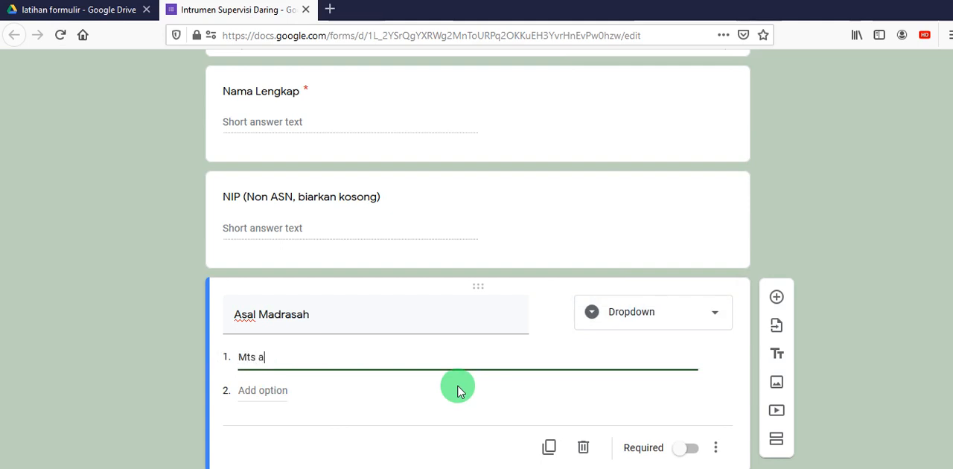
{"action": "left_click", "coordinate": [265, 390]}
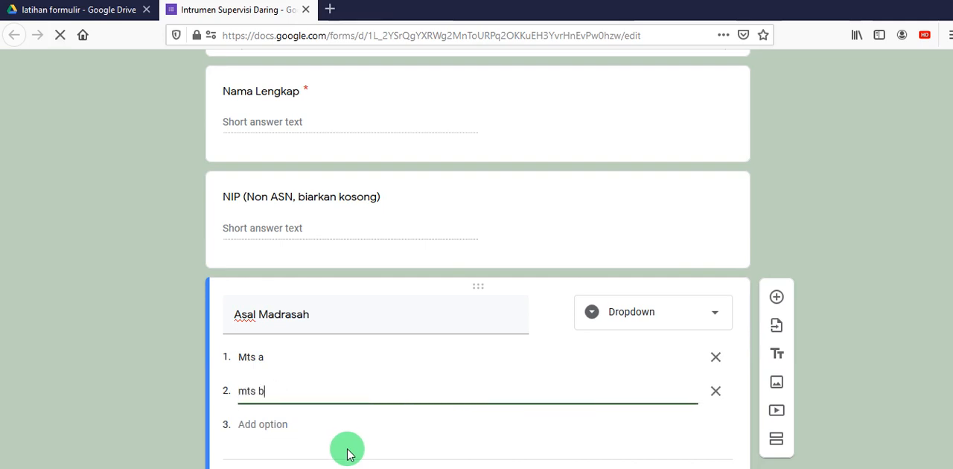
{"action": "left_click", "coordinate": [262, 421]}
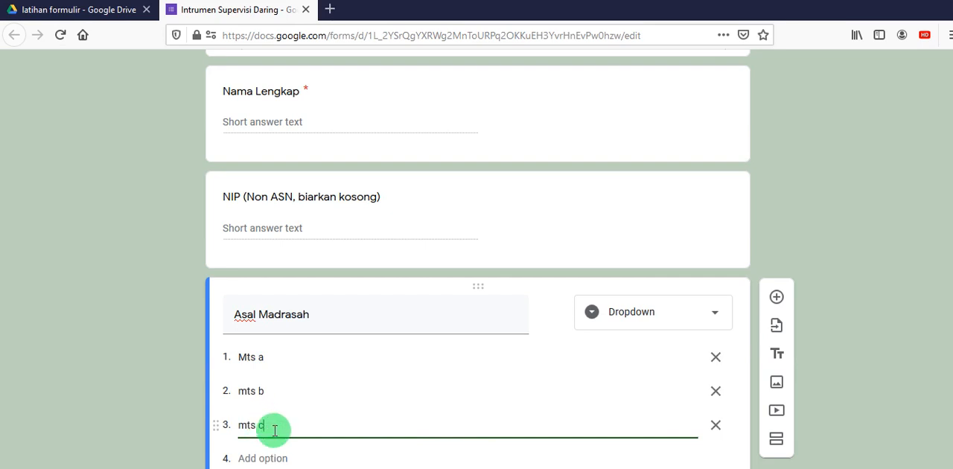
{"action": "scroll", "coordinate": [272, 418], "scroll_direction": "down", "scroll_amount": 2}
{"action": "left_click", "coordinate": [273, 370]}
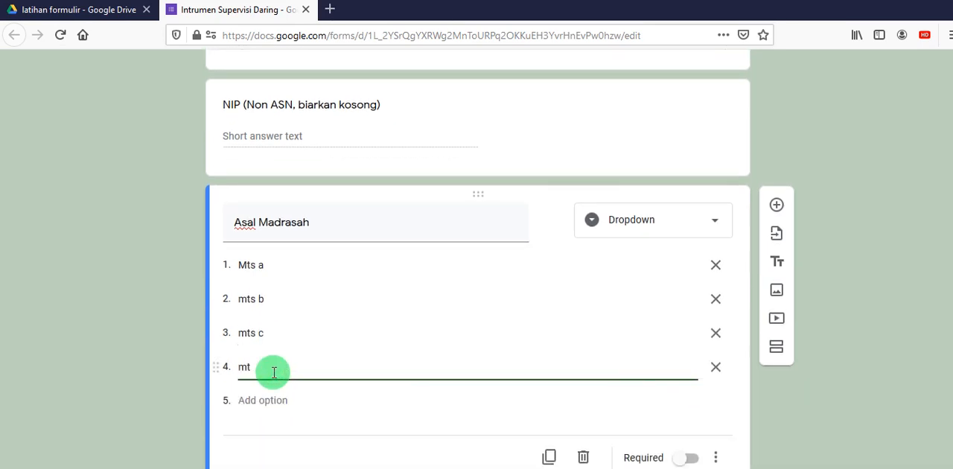
{"action": "left_click", "coordinate": [280, 400]}
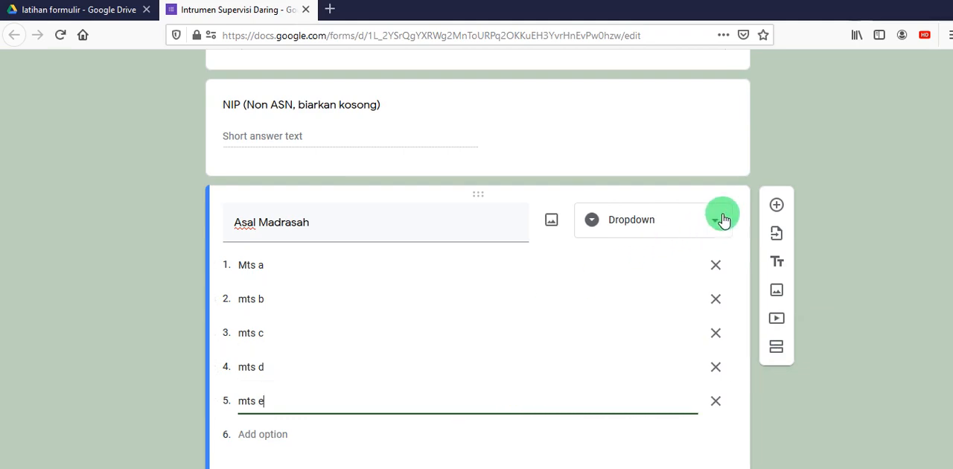
- Preview the form and test the "Asal Madrasah" dropdown by choosing "mts b" and "Mts a"
{"action": "scroll", "coordinate": [719, 186], "scroll_direction": "up", "scroll_amount": 5}
{"action": "scroll", "coordinate": [690, 186], "scroll_direction": "up", "scroll_amount": 4}
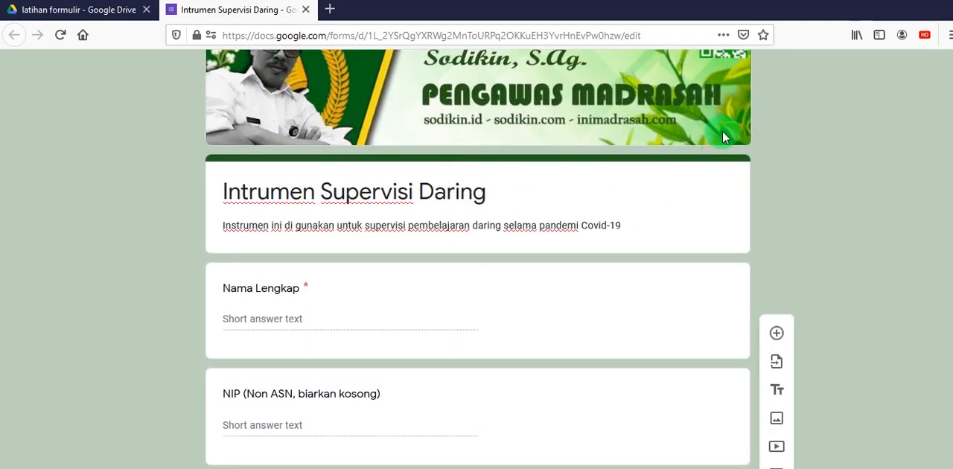
{"action": "left_click", "coordinate": [750, 76]}
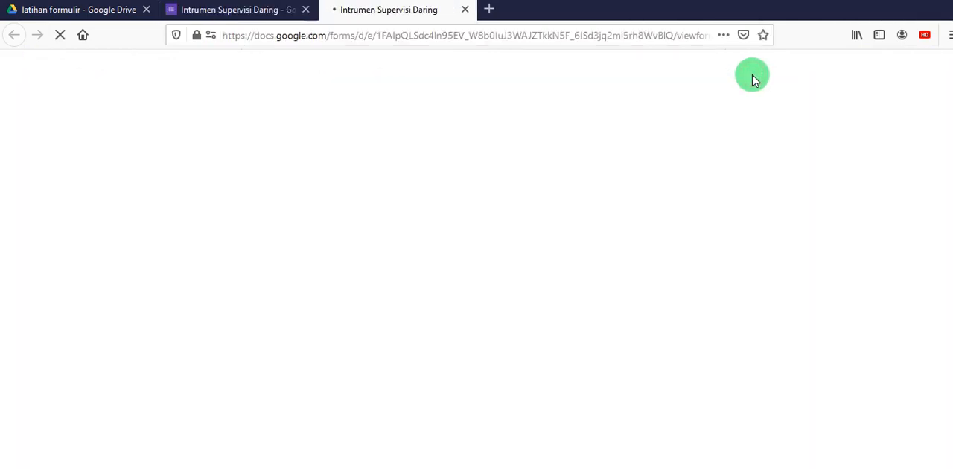
{"action": "scroll", "coordinate": [618, 257], "scroll_direction": "down", "scroll_amount": 3}
{"action": "scroll", "coordinate": [581, 261], "scroll_direction": "down", "scroll_amount": 1}
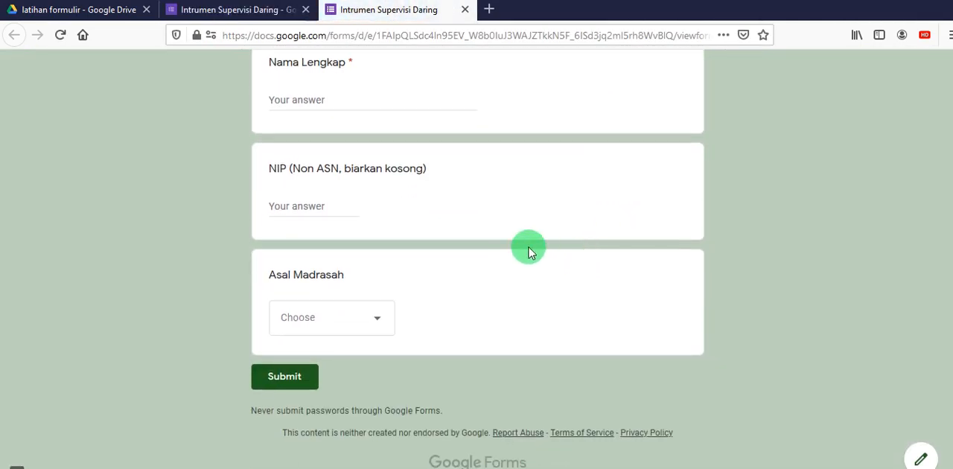
{"action": "left_click", "coordinate": [379, 320]}
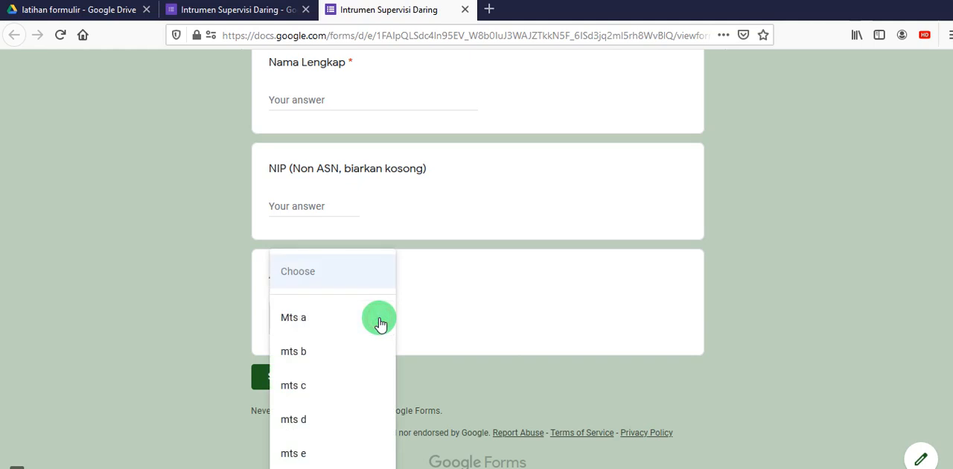
{"action": "left_click", "coordinate": [293, 351]}
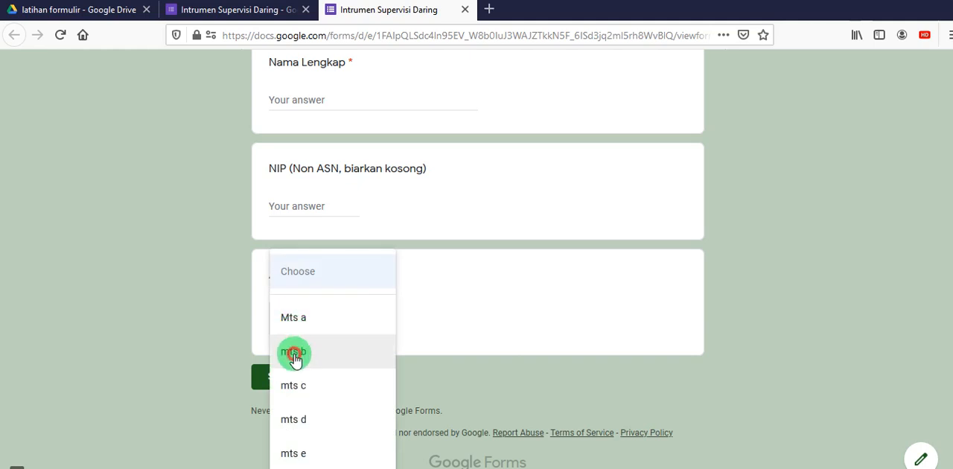
{"action": "left_click", "coordinate": [377, 323]}
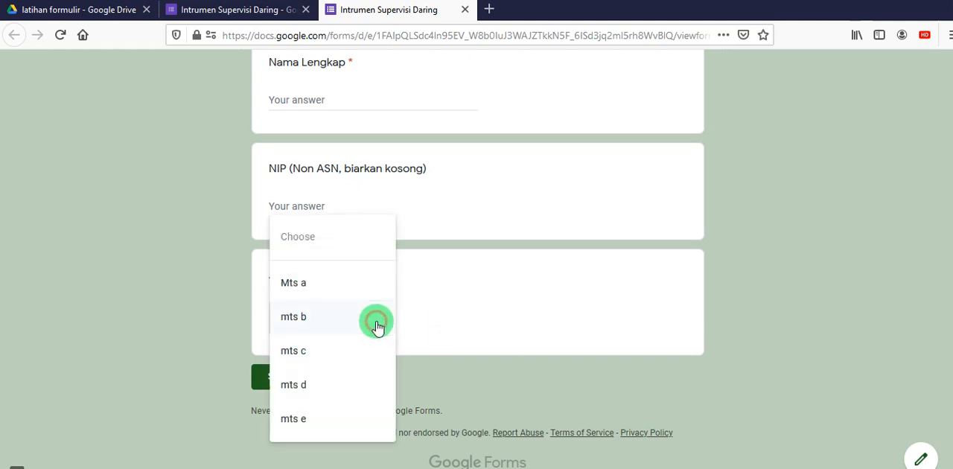
{"action": "left_click", "coordinate": [314, 285]}
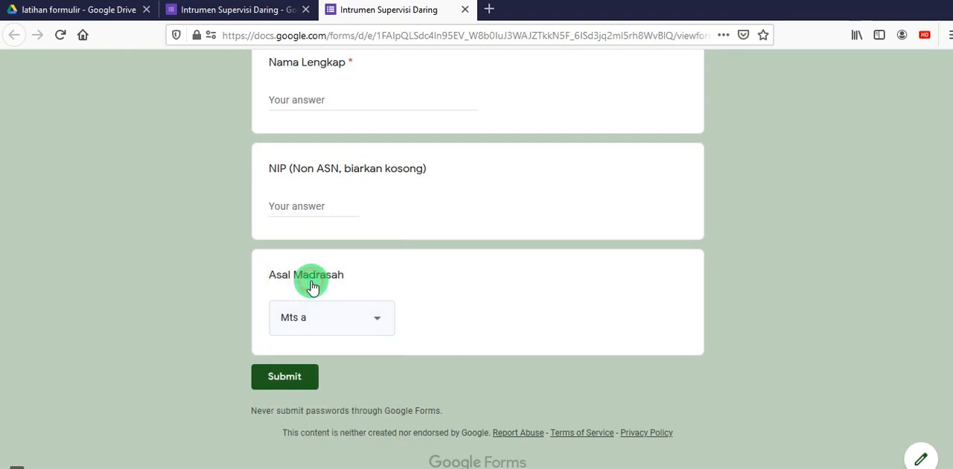
- Return to the form editor and change the "Asal Madrasah" question type to Multiple choice
{"action": "left_click", "coordinate": [216, 11]}
{"action": "scroll", "coordinate": [477, 343], "scroll_direction": "down", "scroll_amount": 6}
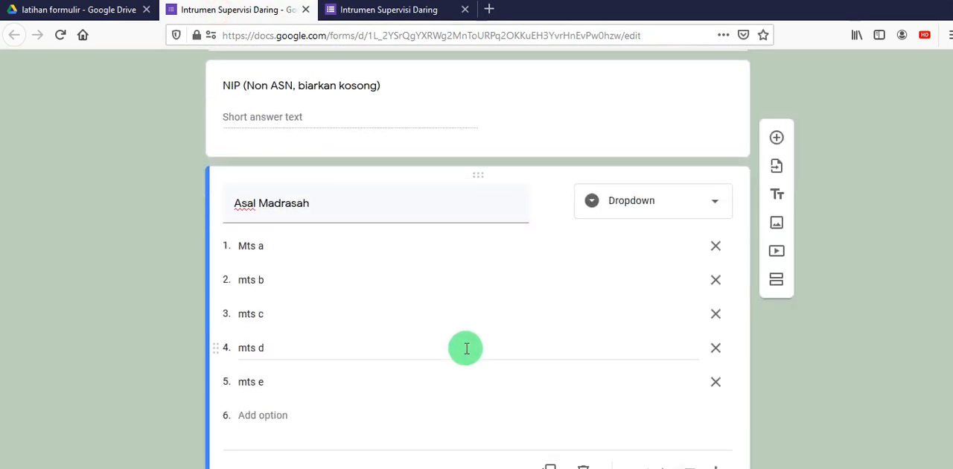
{"action": "left_click", "coordinate": [711, 157]}
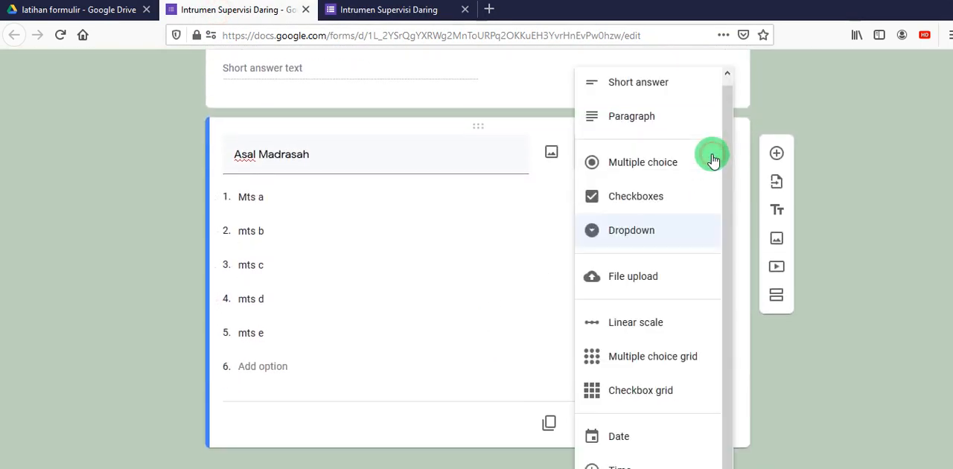
{"action": "left_click", "coordinate": [666, 173]}
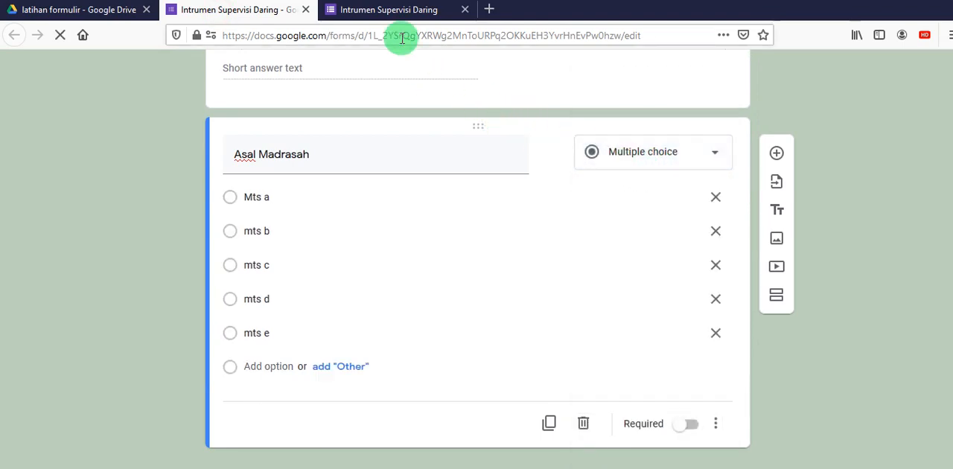
- Reload the form preview and test the multiple-choice "Asal Madrasah" question by selecting each option from "Mts a" to "mts e"
{"action": "left_click", "coordinate": [326, 13]}
{"action": "left_click", "coordinate": [61, 35]}
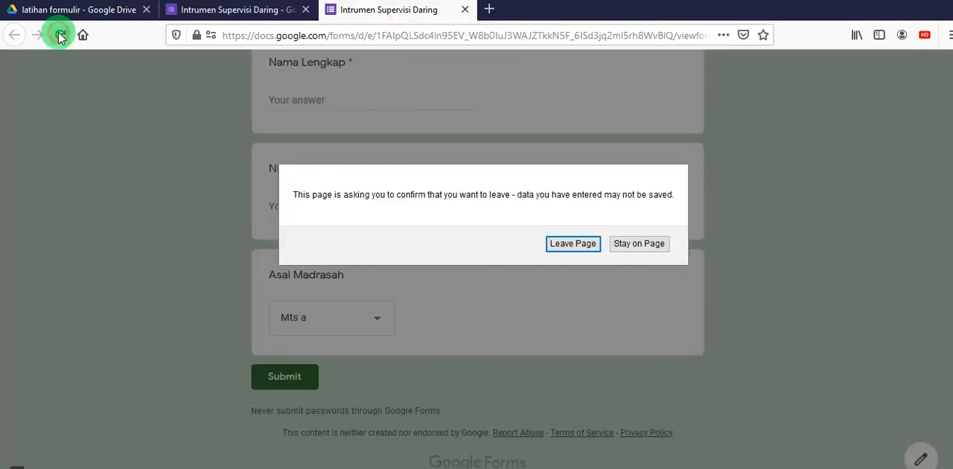
{"action": "left_click", "coordinate": [557, 245]}
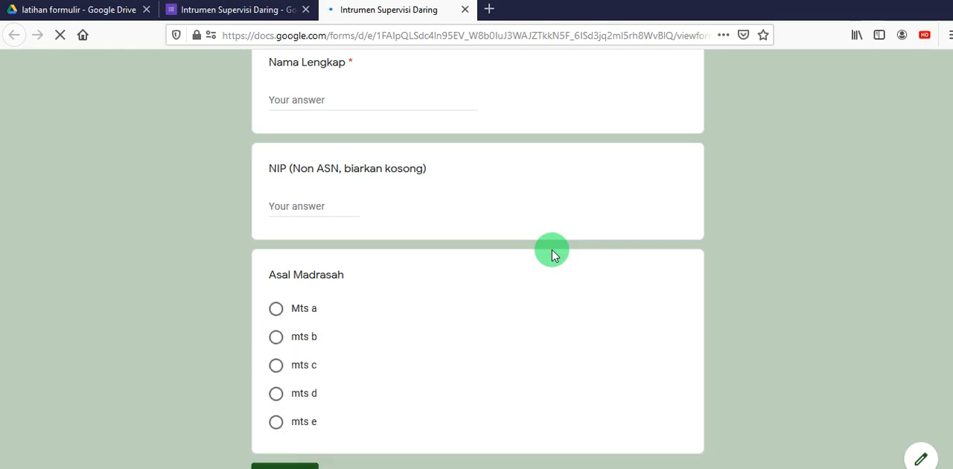
{"action": "left_click", "coordinate": [275, 311]}
{"action": "left_click", "coordinate": [275, 338]}
{"action": "left_click", "coordinate": [275, 366]}
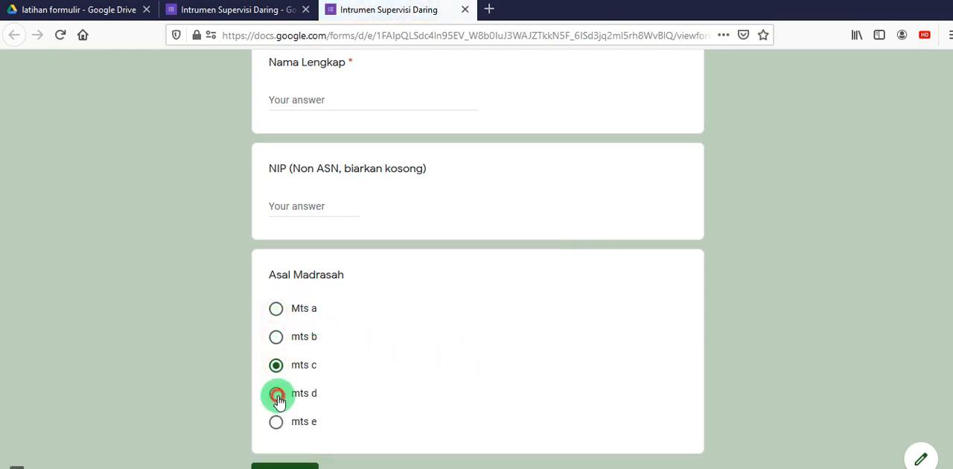
{"action": "left_click", "coordinate": [276, 395]}
{"action": "left_click", "coordinate": [276, 421]}
- Return to the form editor and change the "Asal Madrasah" question type to Checkboxes
{"action": "left_click", "coordinate": [243, 9]}
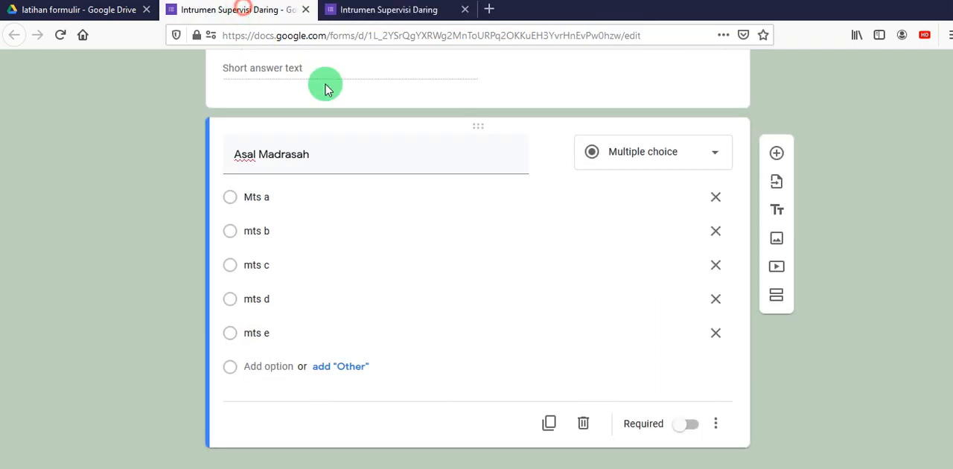
{"action": "left_click", "coordinate": [710, 161]}
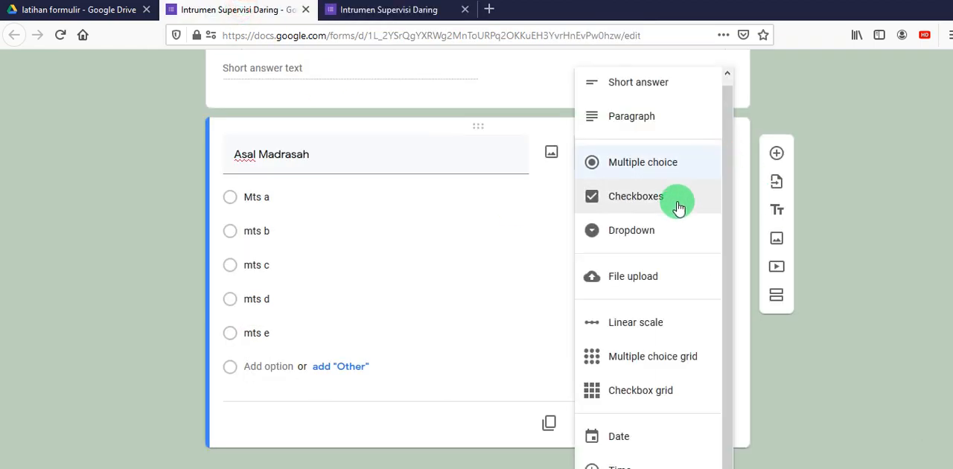
{"action": "left_click", "coordinate": [679, 207]}
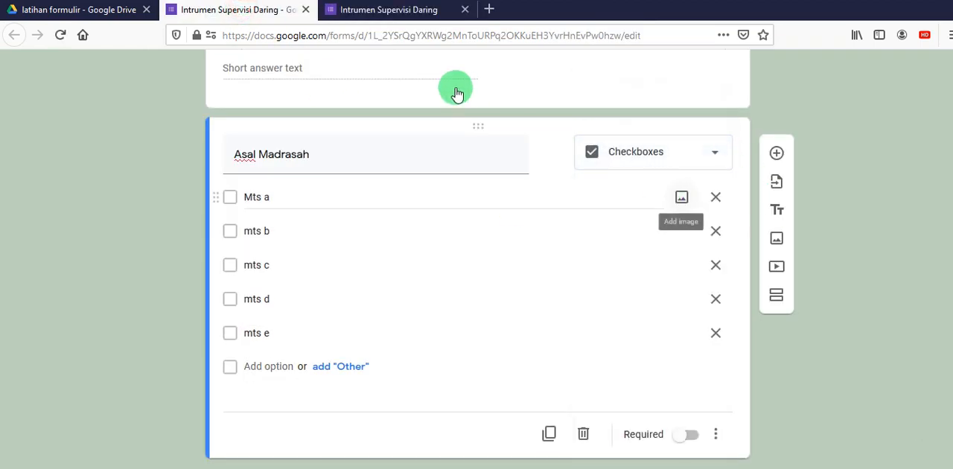
- Reload the form preview and test the "Asal Madrasah" checkboxes by ticking and unticking "Mts a" and "mts b" and ticking "mts c"
{"action": "left_click", "coordinate": [449, 10]}
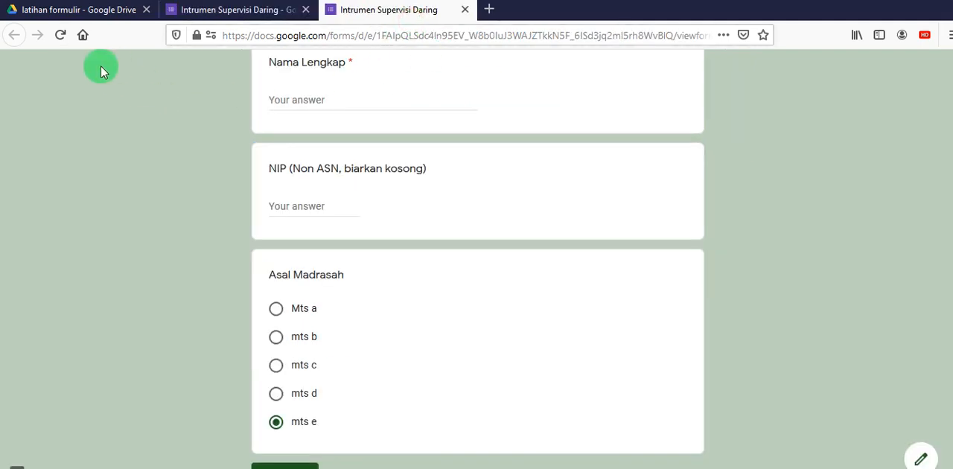
{"action": "left_click", "coordinate": [59, 34]}
{"action": "left_click", "coordinate": [552, 241]}
{"action": "left_click", "coordinate": [276, 307]}
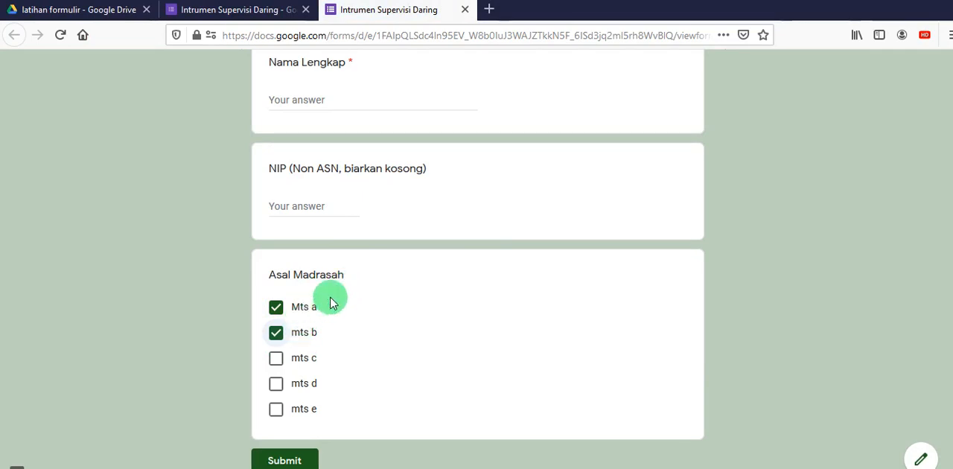
{"action": "left_click", "coordinate": [276, 307]}
{"action": "left_click", "coordinate": [276, 332]}
{"action": "left_click", "coordinate": [276, 359]}
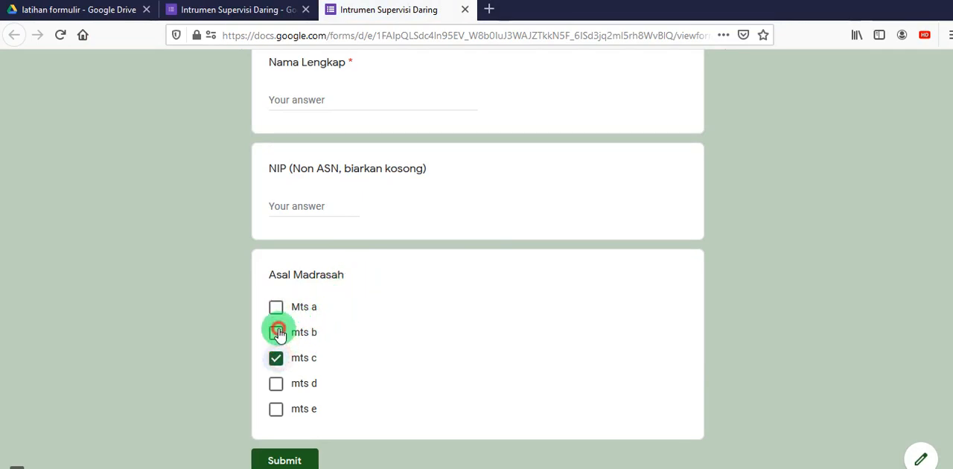
- Toggle the "Mts a", "mts b" and "mts c" checkboxes in the form preview, leaving all of them unticked
{"action": "left_click", "coordinate": [276, 332]}
{"action": "left_click", "coordinate": [276, 307]}
{"action": "left_click", "coordinate": [277, 333]}
{"action": "left_click", "coordinate": [276, 358]}
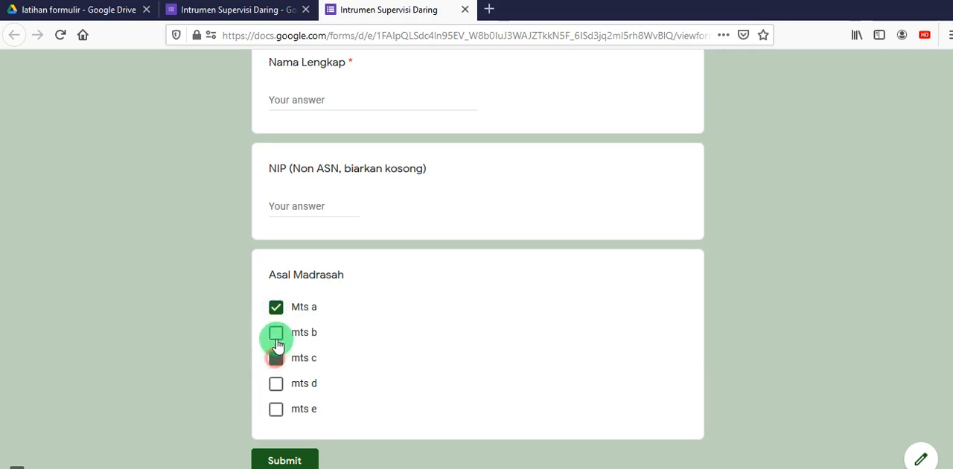
{"action": "left_click", "coordinate": [276, 332]}
{"action": "left_click", "coordinate": [277, 307]}
{"action": "left_click", "coordinate": [276, 332]}
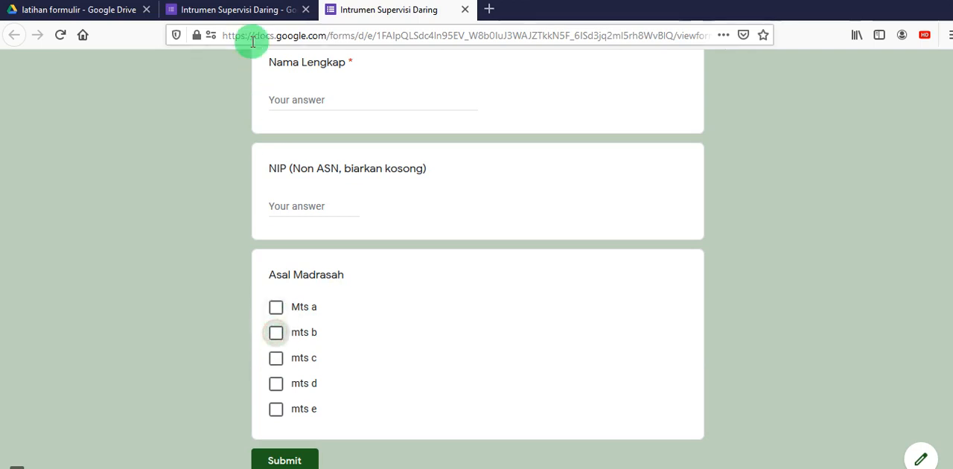
- Return to the form editor and change the "Asal Madrasah" question type to Dropdown
{"action": "left_click", "coordinate": [251, 14]}
{"action": "left_click", "coordinate": [714, 169]}
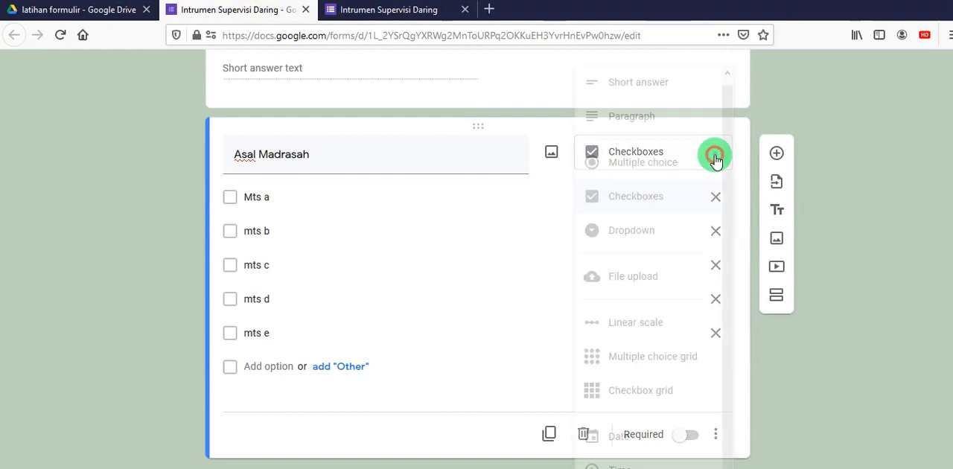
{"action": "left_click", "coordinate": [662, 226]}
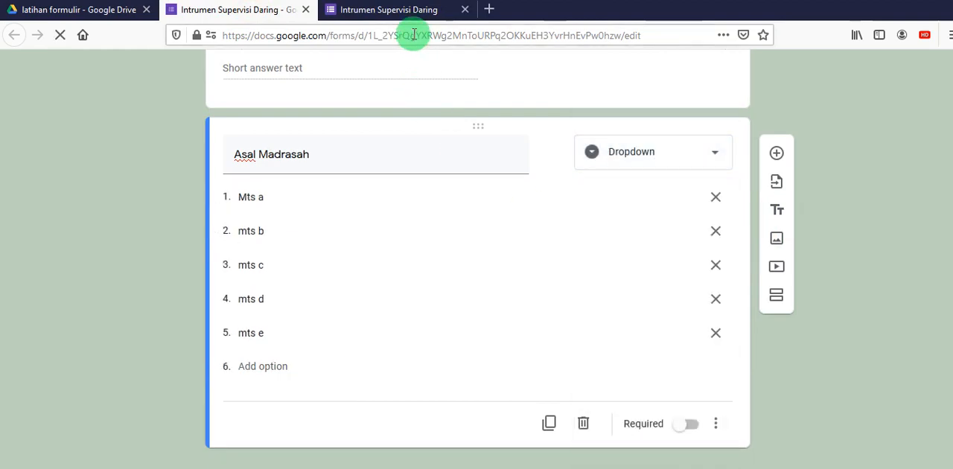
- Reload the form preview, leaving the page without saving, and test the "Asal Madrasah" dropdown by choosing "mts b"
{"action": "left_click", "coordinate": [413, 11]}
{"action": "left_click", "coordinate": [62, 41]}
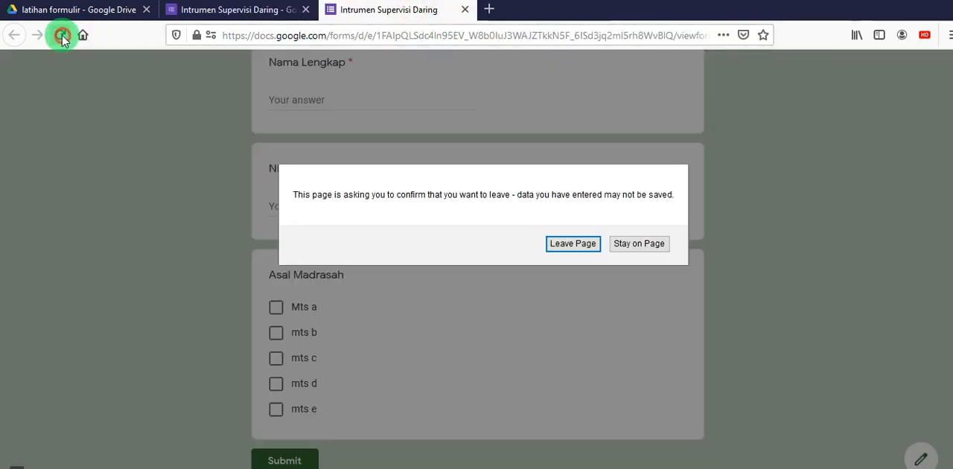
{"action": "left_click", "coordinate": [581, 250]}
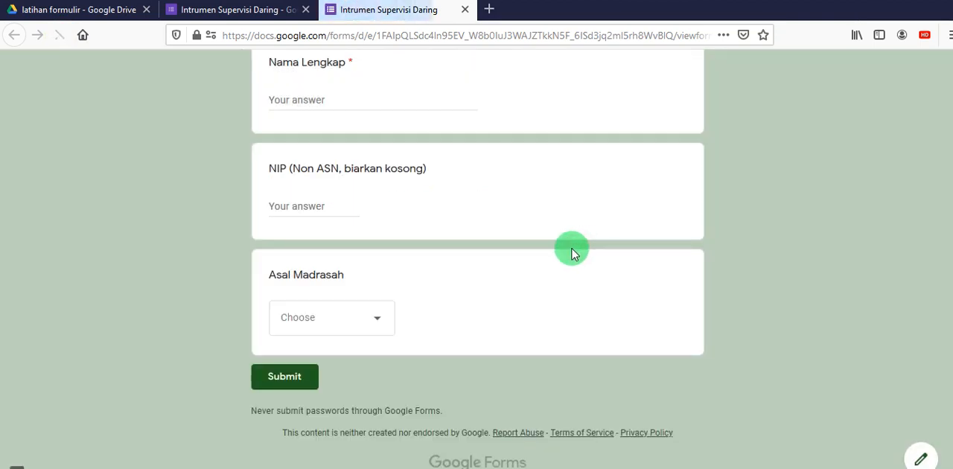
{"action": "left_click", "coordinate": [374, 328]}
{"action": "left_click", "coordinate": [313, 353]}
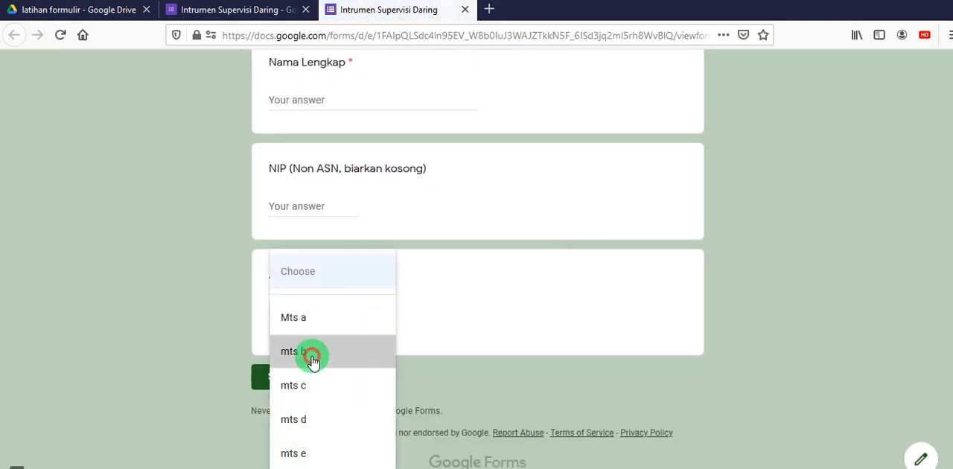
- Return to the form editor and switch the "Asal Madrasah" question type back to Multiple choice
{"action": "left_click", "coordinate": [198, 10]}
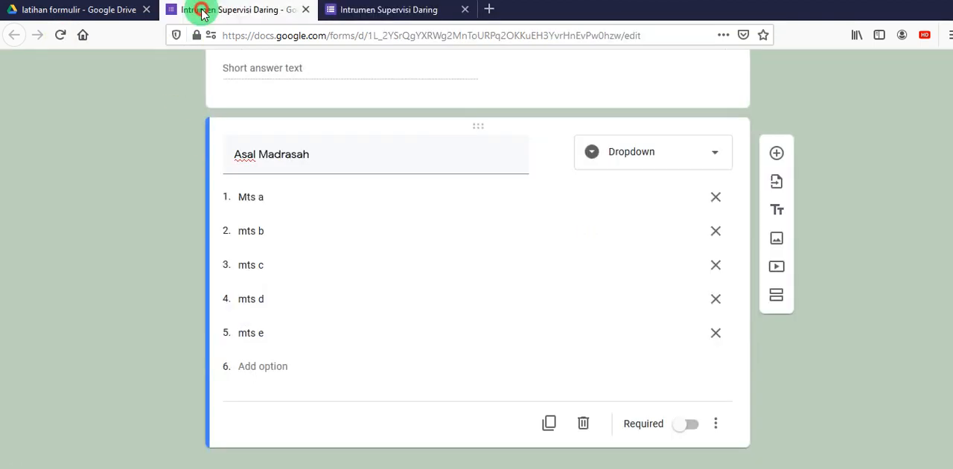
{"action": "left_click", "coordinate": [715, 146]}
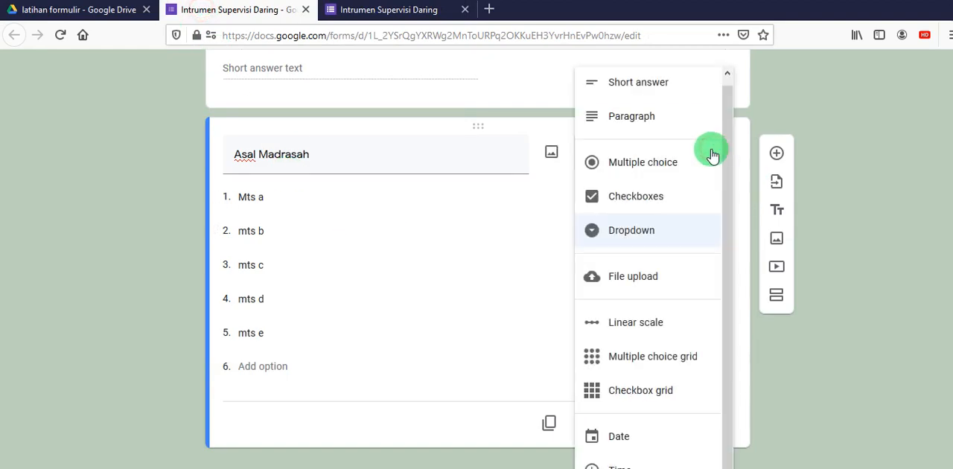
{"action": "left_click", "coordinate": [682, 161]}
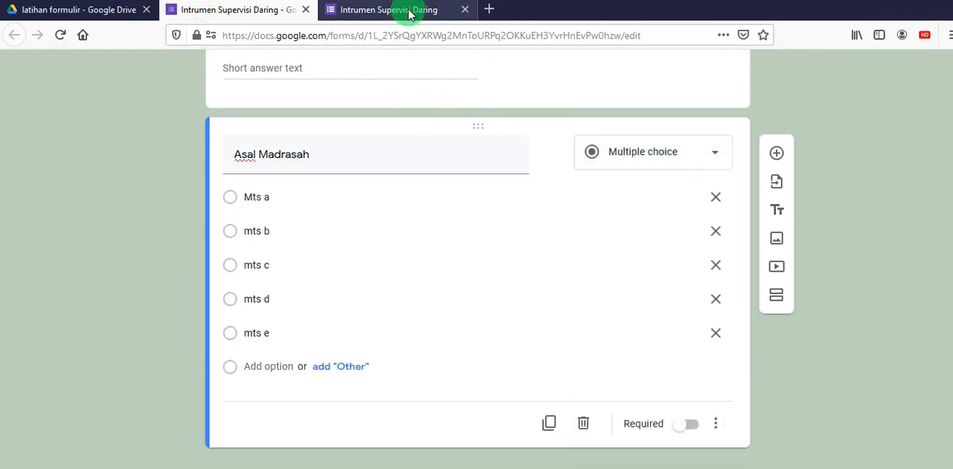
- Reload the form preview and test the multiple-choice "Asal Madrasah" question by selecting among "Mts a", "mts b" and "mts c"
{"action": "left_click", "coordinate": [399, 15]}
{"action": "left_click", "coordinate": [53, 36]}
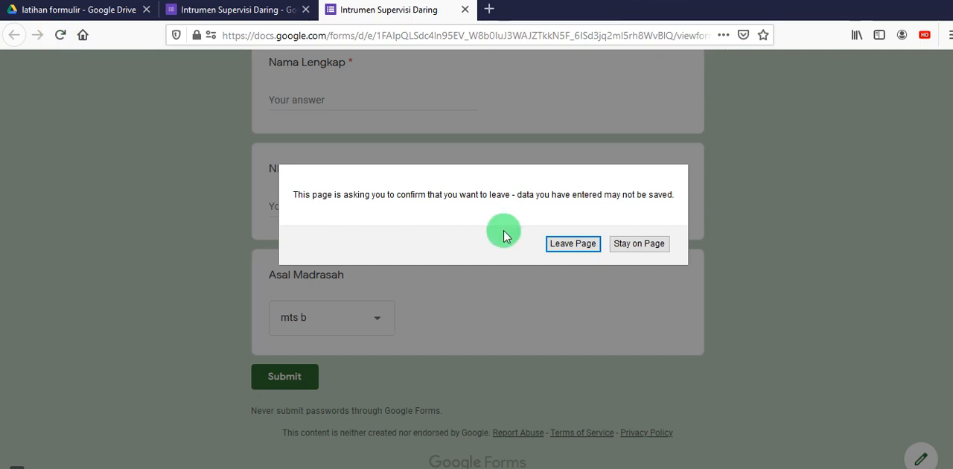
{"action": "left_click", "coordinate": [560, 248]}
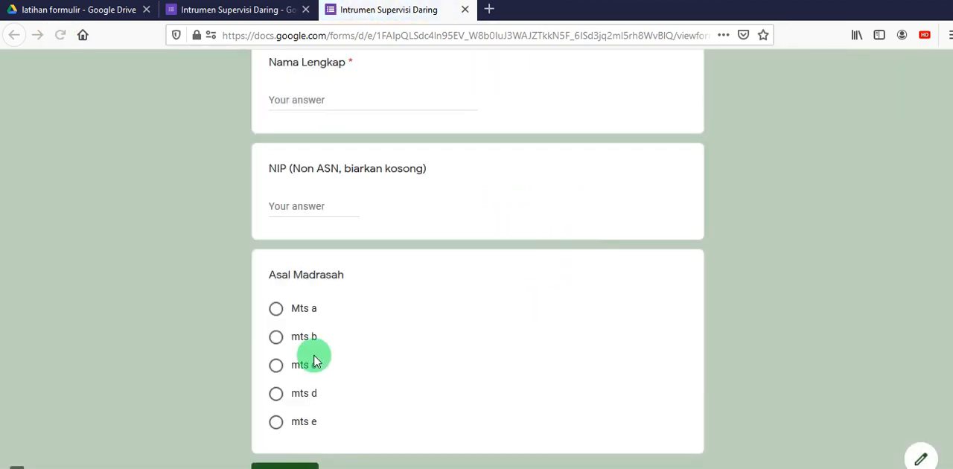
{"action": "left_click", "coordinate": [276, 310]}
{"action": "left_click", "coordinate": [277, 339]}
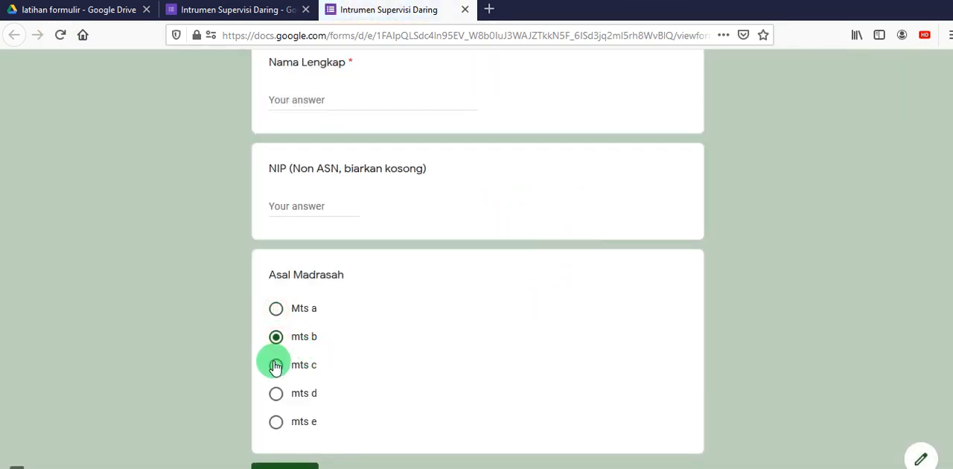
{"action": "left_click", "coordinate": [276, 366]}
{"action": "left_click", "coordinate": [276, 338]}
- Make the "Asal Madrasah" question required in the form editor and add a new question below it
{"action": "left_click", "coordinate": [276, 14]}
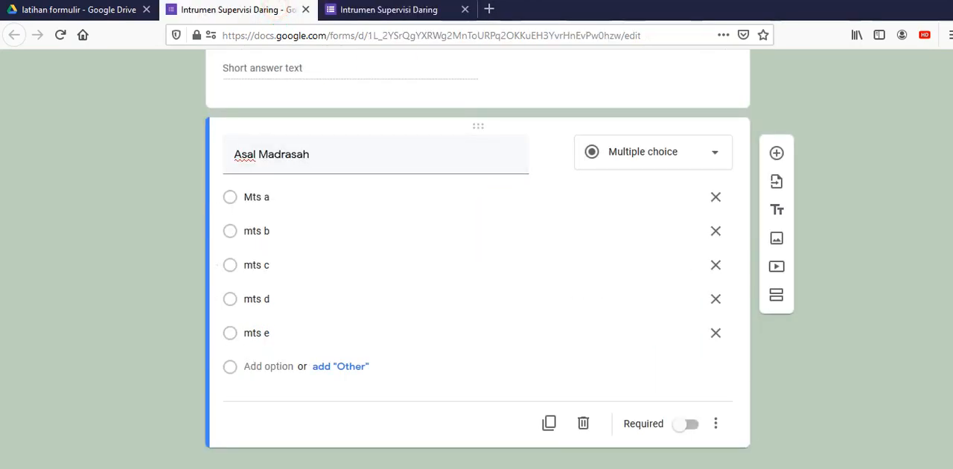
{"action": "left_click", "coordinate": [691, 426]}
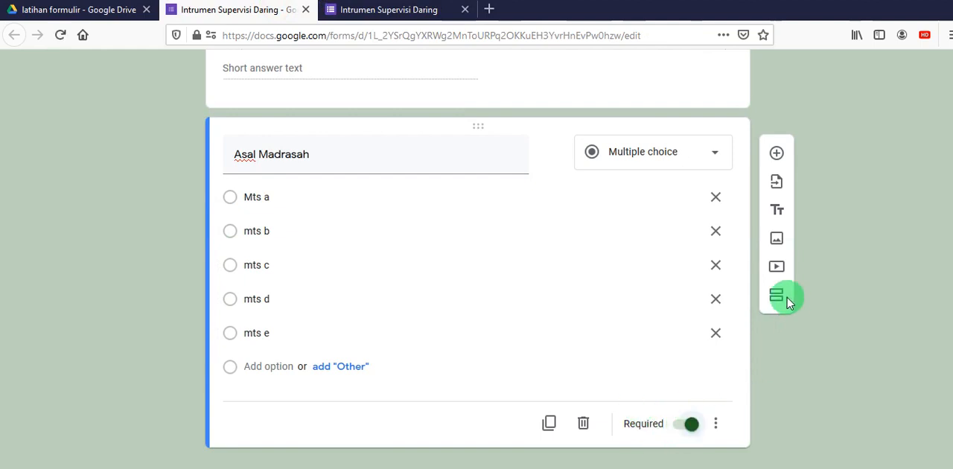
{"action": "left_click", "coordinate": [777, 154]}
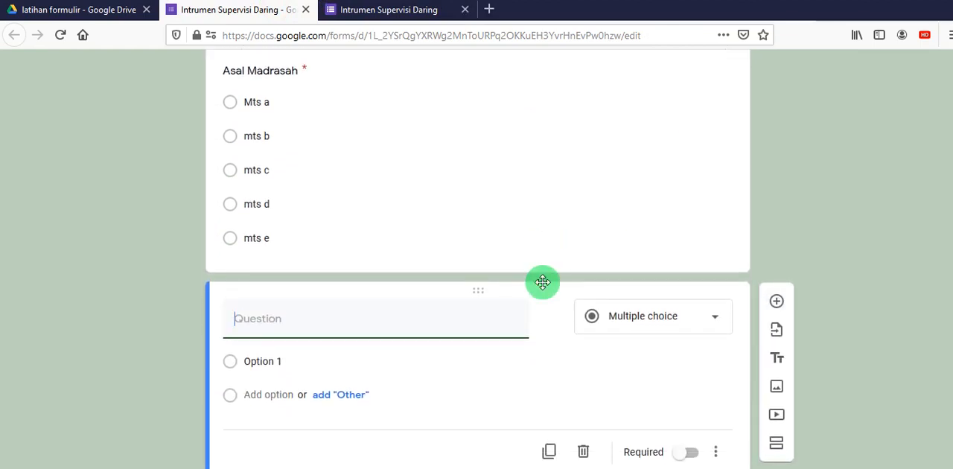
- Title the new question "Mata Pelajaran" and set its type to Dropdown
{"action": "type", "text": "Mata"}
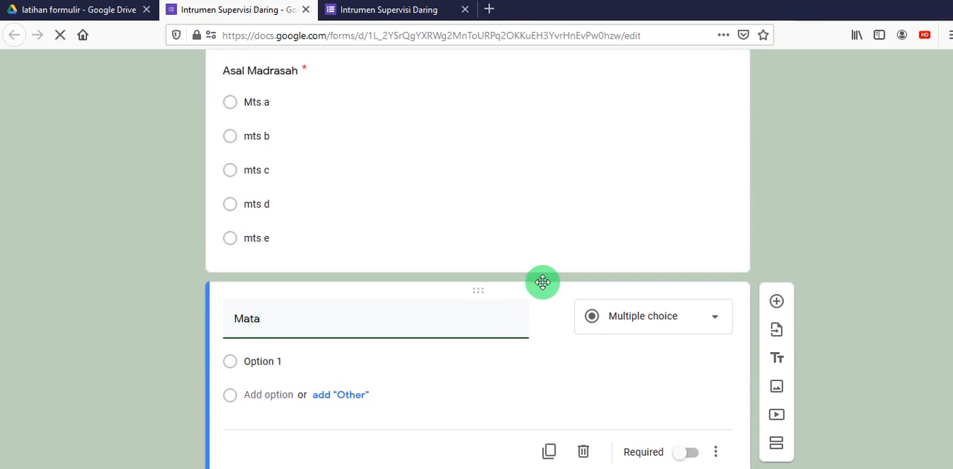
{"action": "type", "text": " Pe"}
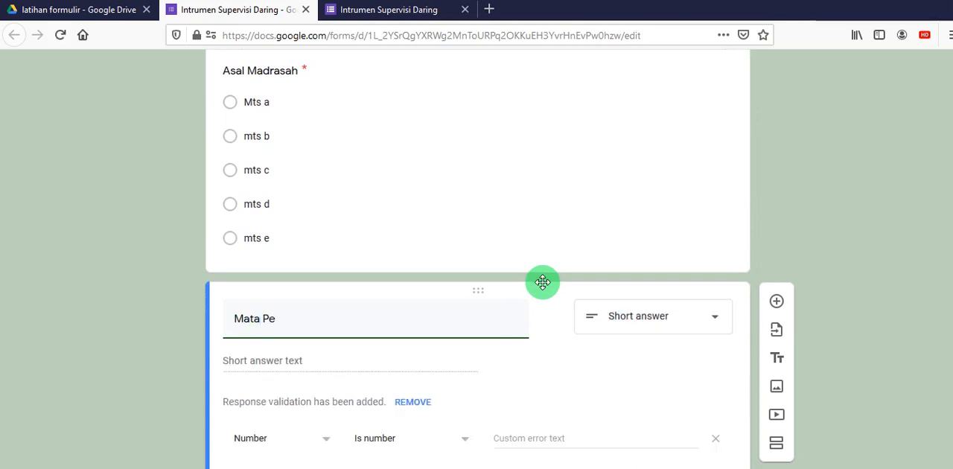
{"action": "type", "text": "laj"}
{"action": "type", "text": "at"}
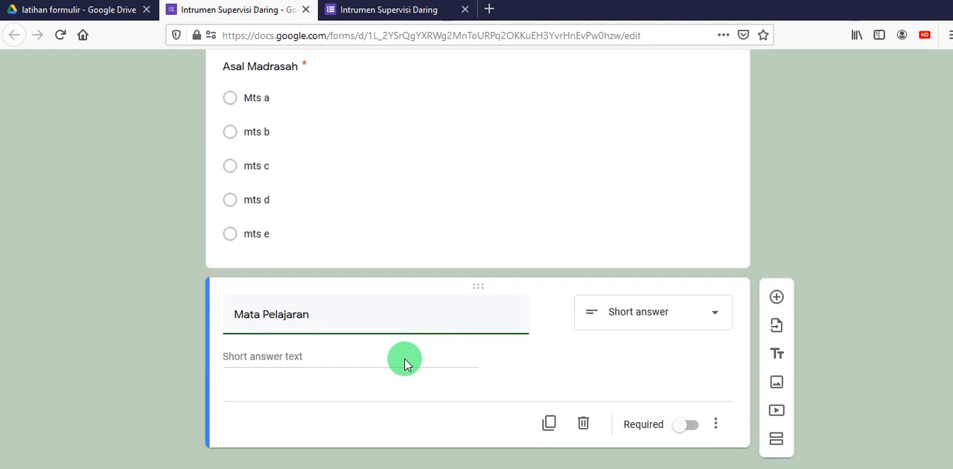
{"action": "left_click", "coordinate": [718, 319]}
{"action": "left_click", "coordinate": [650, 243]}
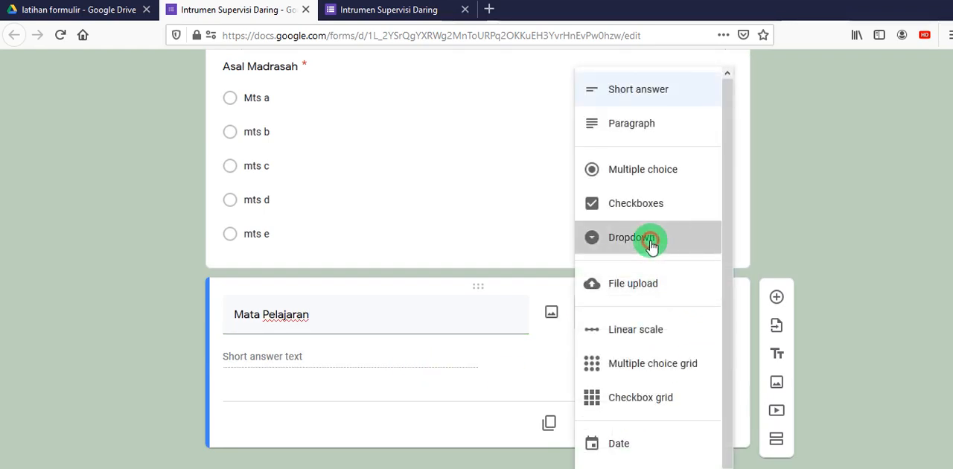
- Enter "aqidah akhlk", "fiqh" and "quran hadits" as the first three options of the "Mata Pelajaran" question
{"action": "left_click", "coordinate": [272, 359]}
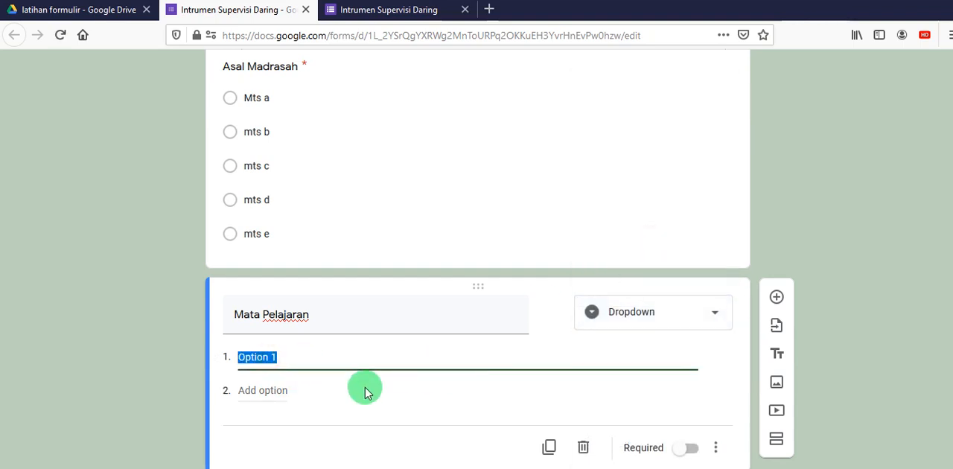
{"action": "type", "text": "aqidah akhlk"}
{"action": "left_click", "coordinate": [257, 390]}
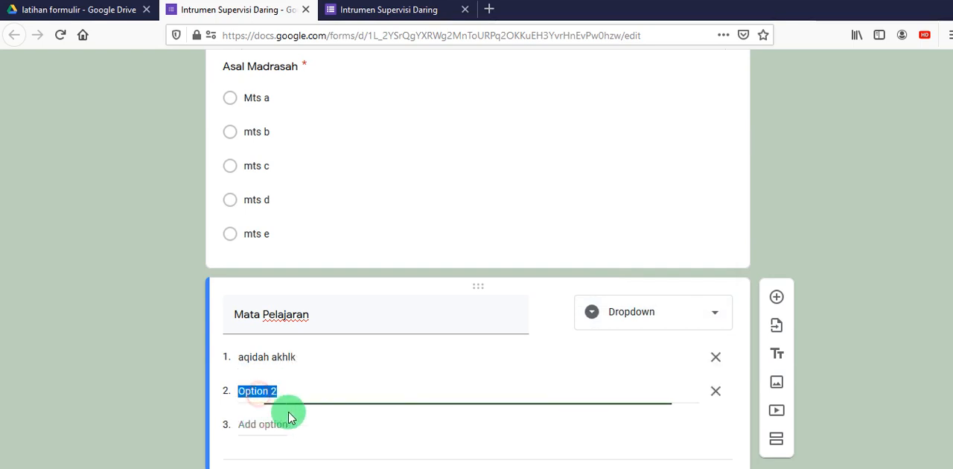
{"action": "type", "text": "fiqh"}
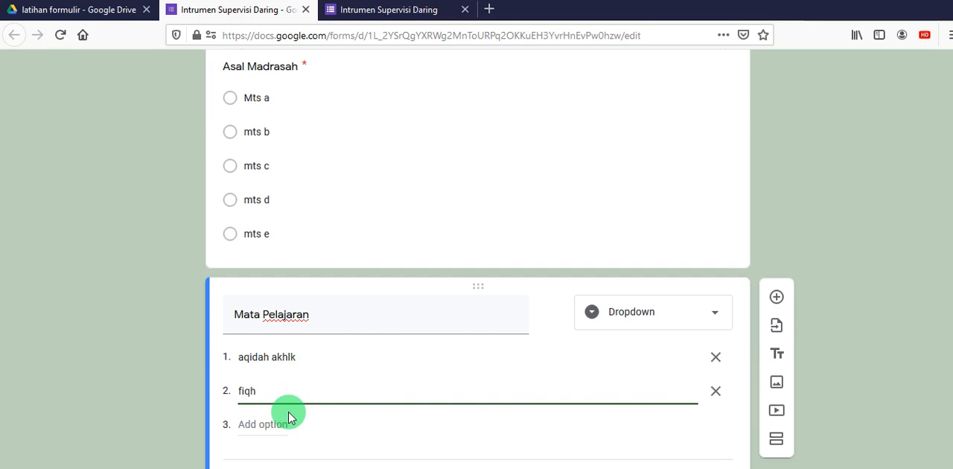
{"action": "left_click", "coordinate": [280, 423]}
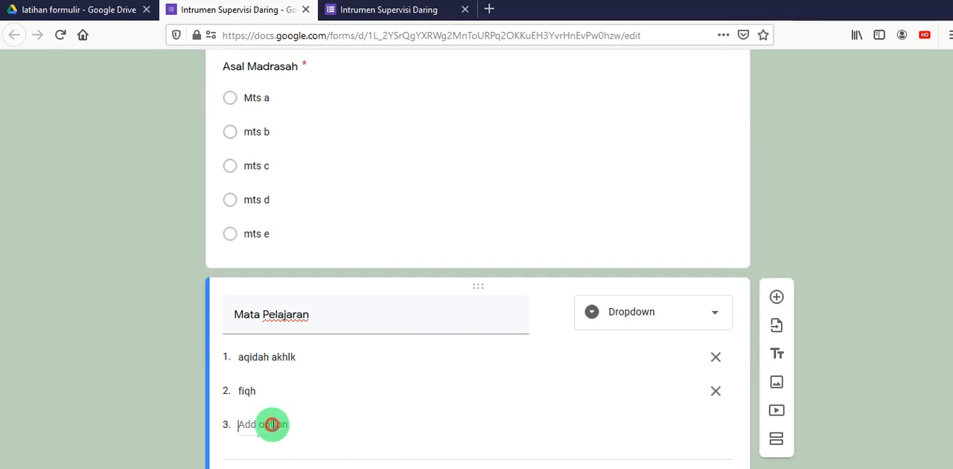
{"action": "type", "text": "qura"}
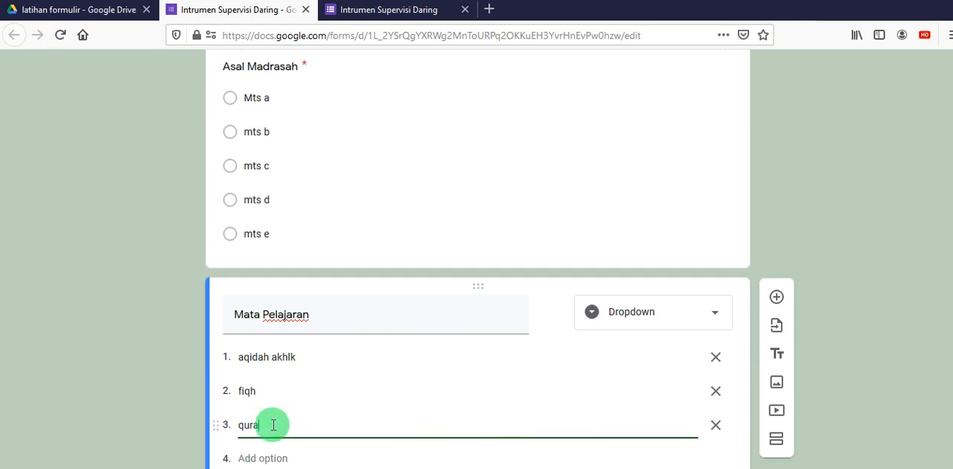
{"action": "type", "text": "n hadits"}
- Add six more options to the "Mata Pelajaran" question with the placeholder names "Option 4" to "Option 9"
{"action": "scroll", "coordinate": [298, 417], "scroll_direction": "down", "scroll_amount": 2}
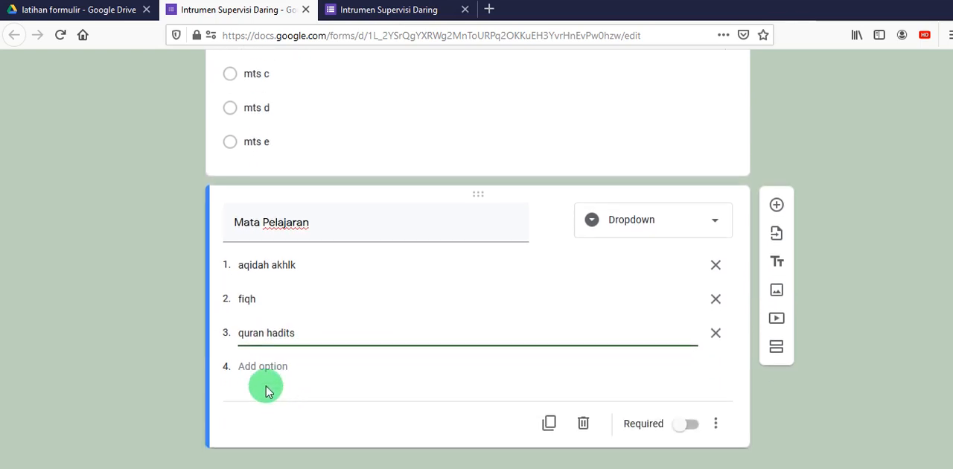
{"action": "left_click", "coordinate": [262, 369]}
{"action": "left_click", "coordinate": [266, 400]}
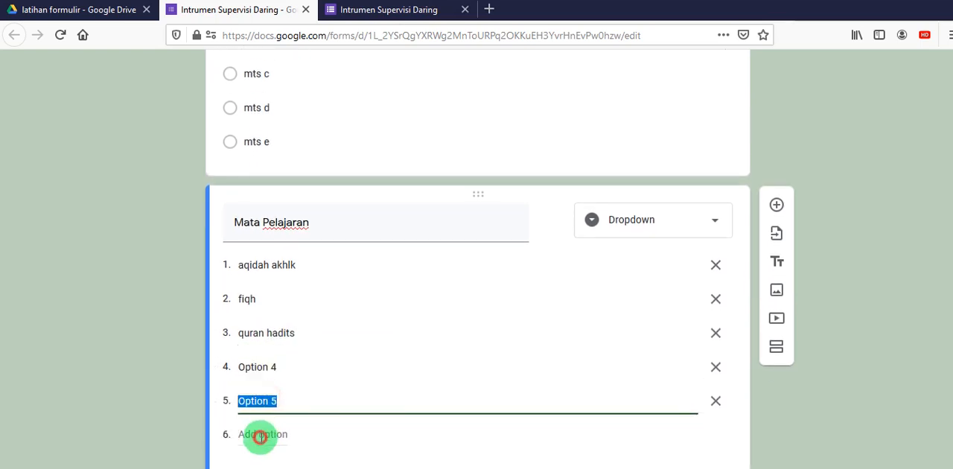
{"action": "left_click", "coordinate": [260, 437]}
{"action": "scroll", "coordinate": [315, 426], "scroll_direction": "down", "scroll_amount": 2}
{"action": "left_click", "coordinate": [276, 367]}
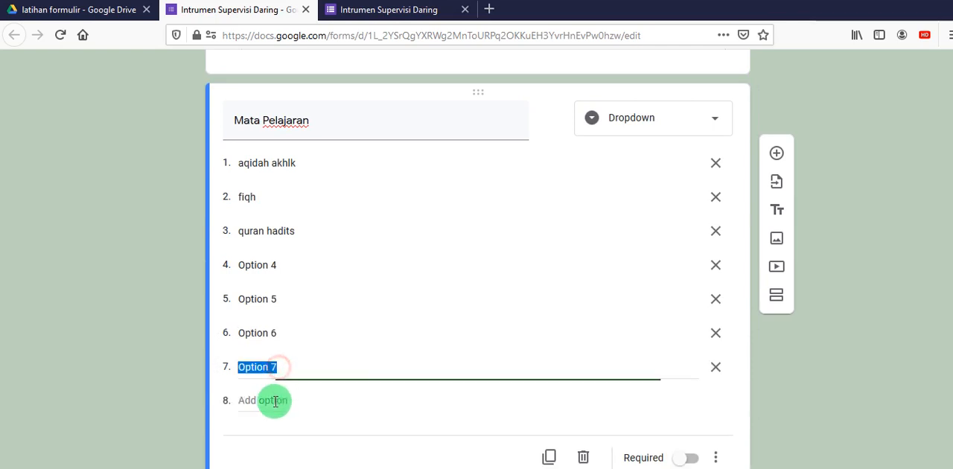
{"action": "left_click", "coordinate": [275, 401]}
{"action": "left_click", "coordinate": [266, 433]}
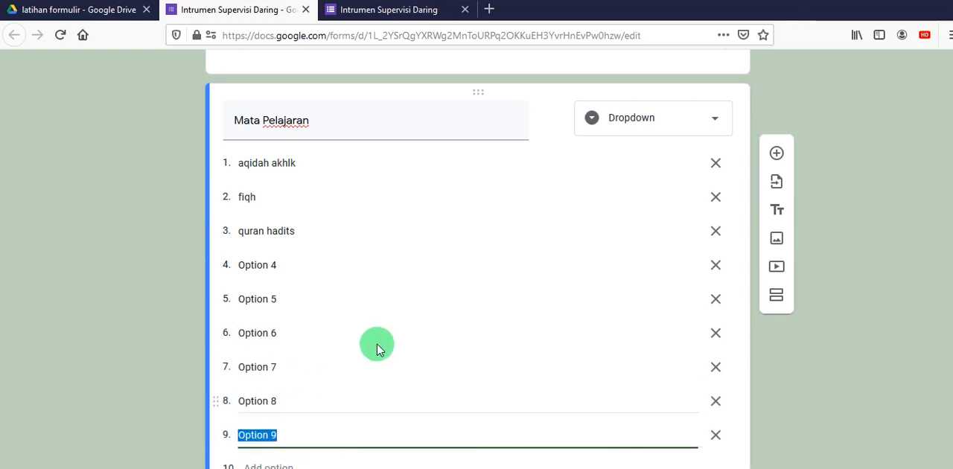
- Check "Asal Madrasah" in the form preview and change its question type to Dropdown in the form editor
{"action": "left_click", "coordinate": [378, 14]}
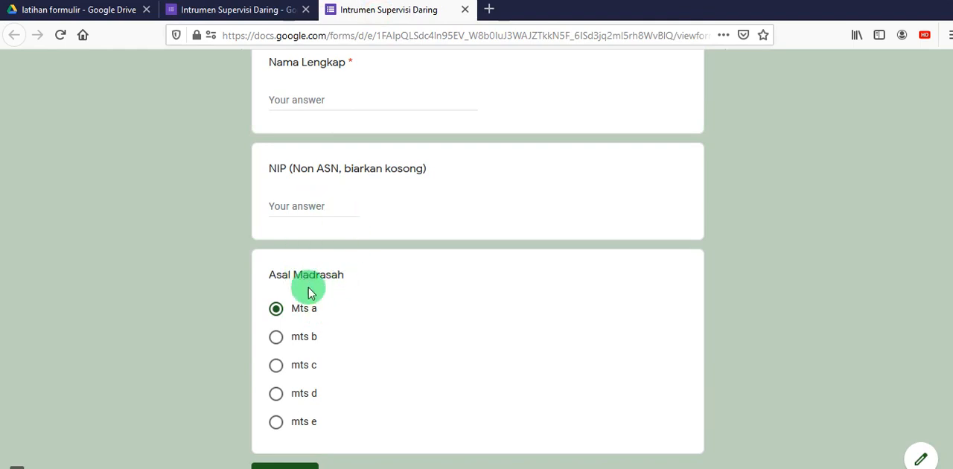
{"action": "left_click", "coordinate": [209, 12]}
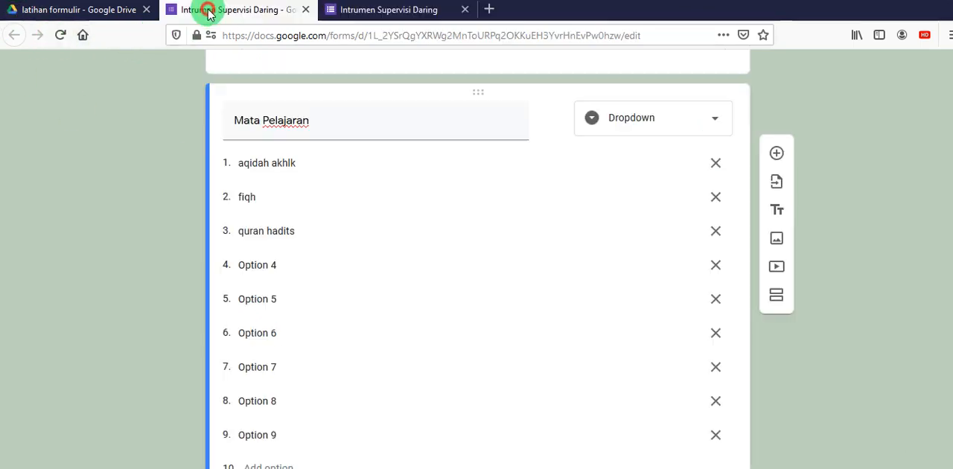
{"action": "scroll", "coordinate": [430, 181], "scroll_direction": "up", "scroll_amount": 5}
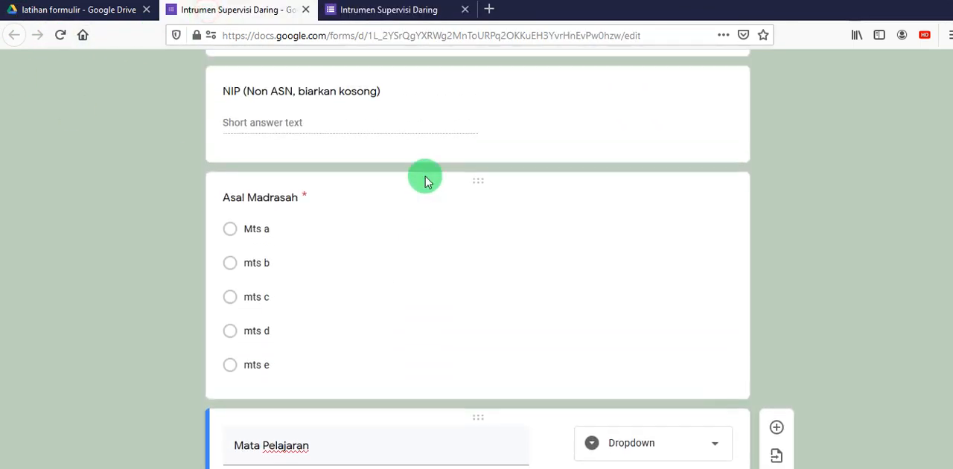
{"action": "left_click", "coordinate": [272, 238]}
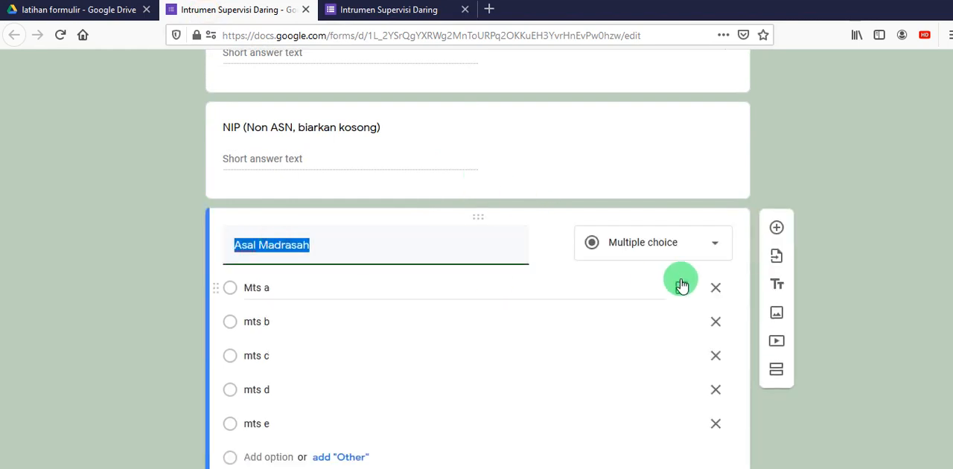
{"action": "left_click", "coordinate": [714, 246]}
{"action": "left_click", "coordinate": [660, 249]}
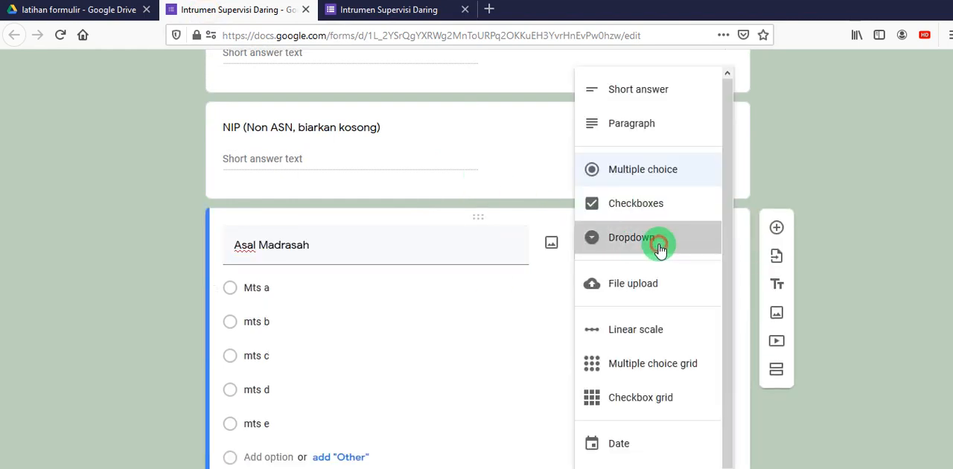
- Make the "Mata Pelajaran" question required in the form editor
{"action": "scroll", "coordinate": [886, 235], "scroll_direction": "down", "scroll_amount": 6}
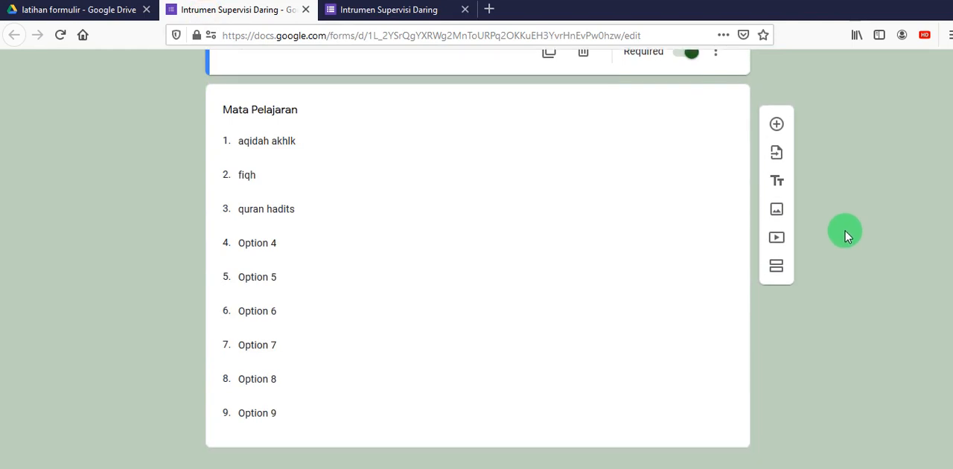
{"action": "left_click", "coordinate": [268, 104]}
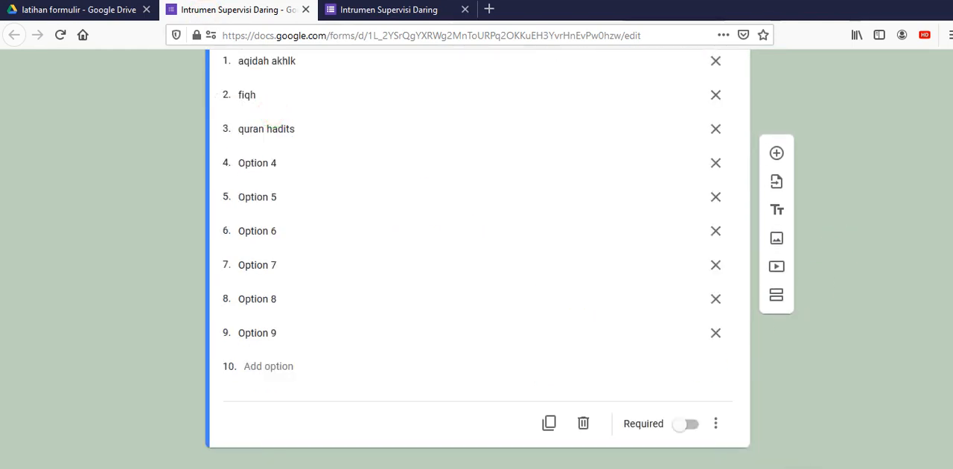
{"action": "left_click", "coordinate": [686, 424]}
- Reload the form preview, discard the entered answers, and try the "Mata Pelajaran" dropdown with "fiqh" and "Option 7" before returning to the editor
{"action": "left_click", "coordinate": [408, 14]}
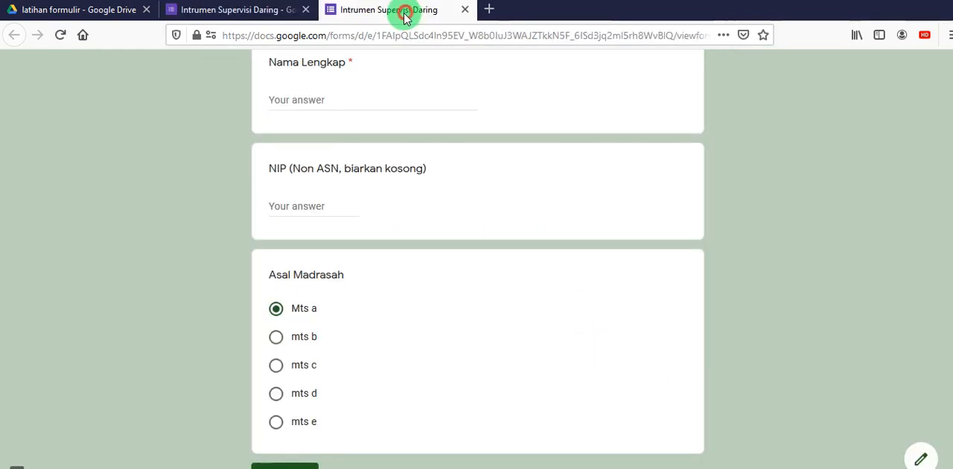
{"action": "left_click", "coordinate": [60, 35]}
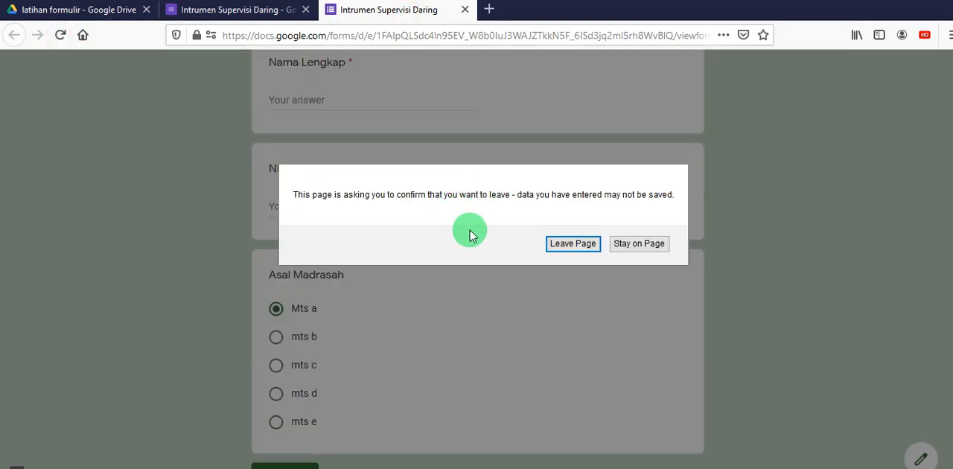
{"action": "left_click", "coordinate": [559, 242]}
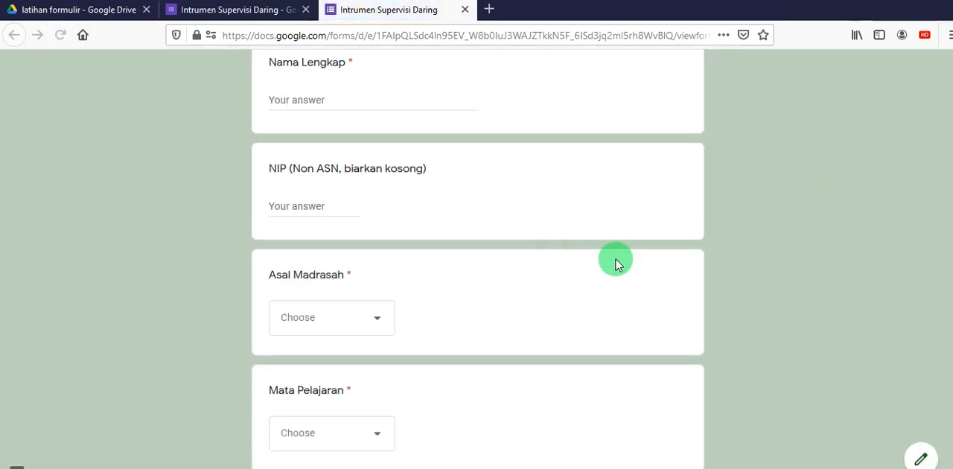
{"action": "scroll", "coordinate": [596, 270], "scroll_direction": "down", "scroll_amount": 3}
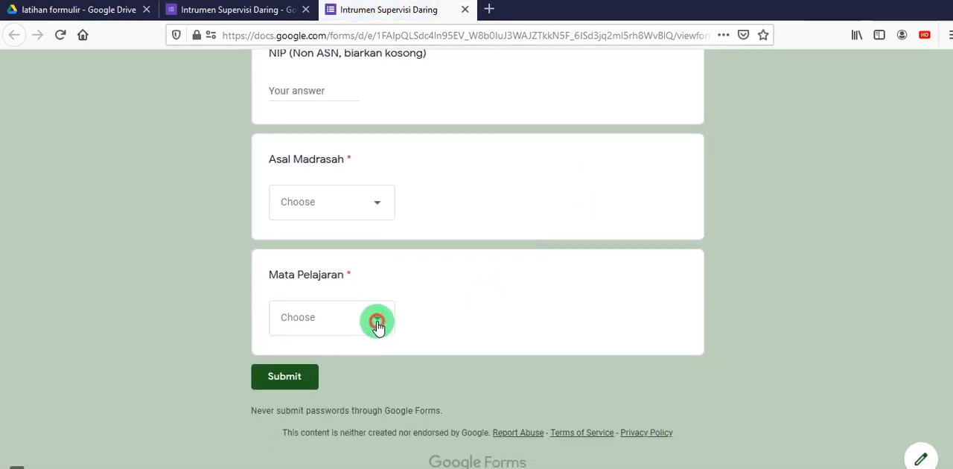
{"action": "left_click", "coordinate": [377, 323]}
{"action": "left_click", "coordinate": [293, 215]}
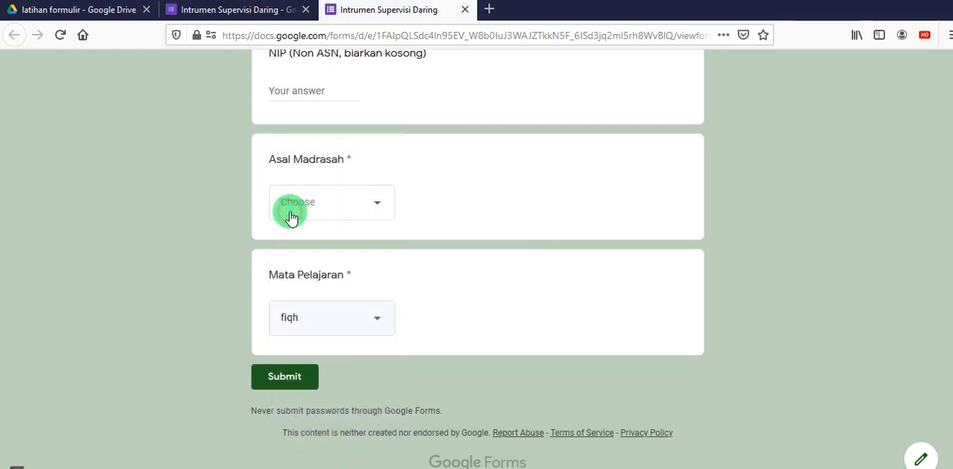
{"action": "left_click", "coordinate": [380, 320]}
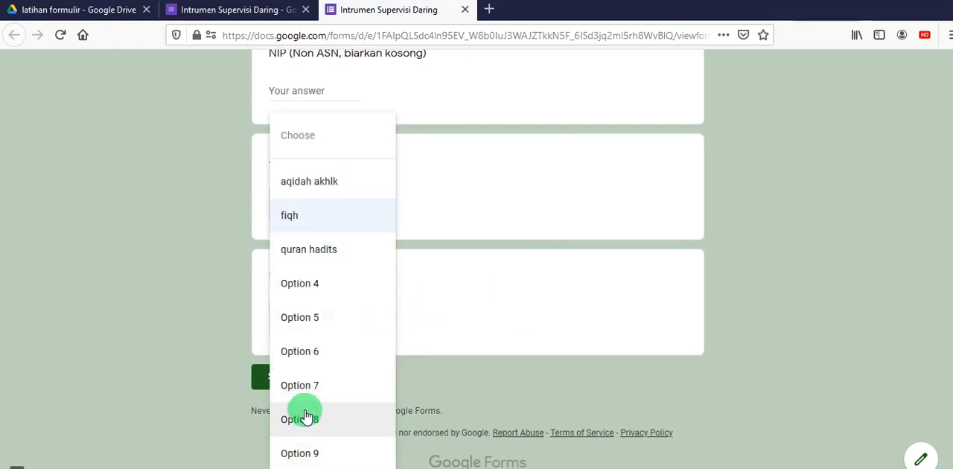
{"action": "left_click", "coordinate": [301, 387]}
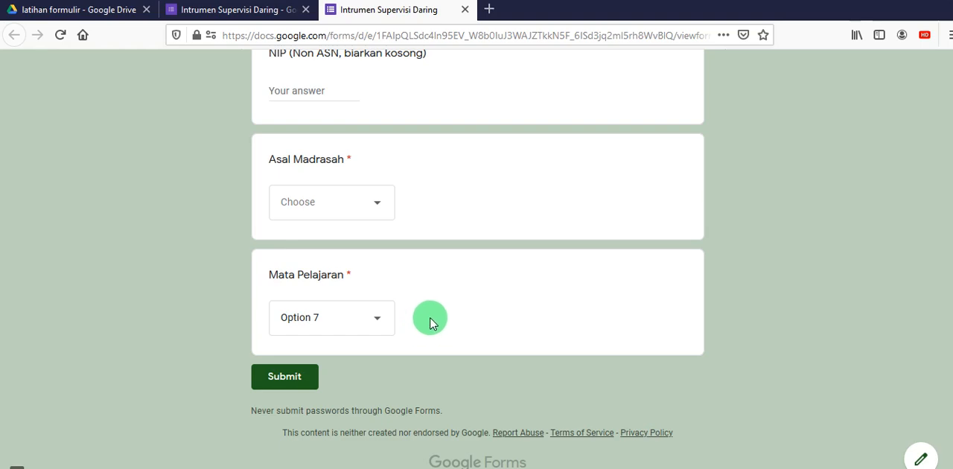
{"action": "left_click", "coordinate": [253, 11]}
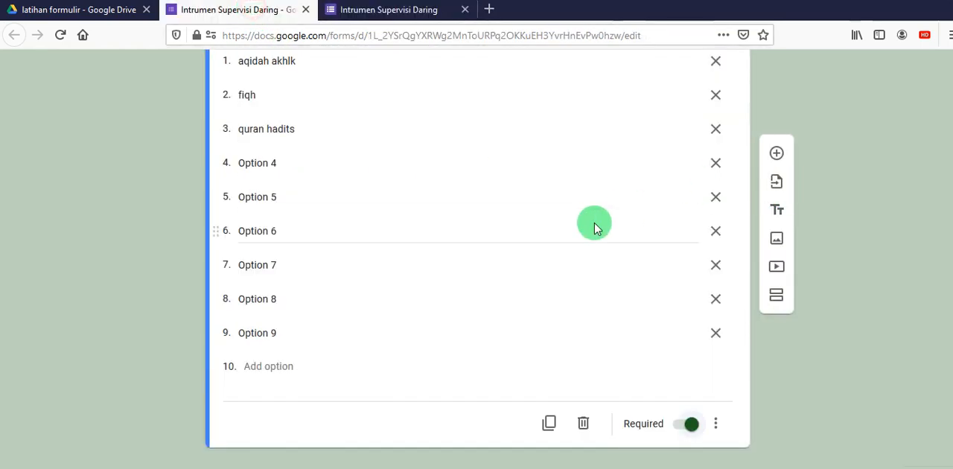
{"action": "scroll", "coordinate": [596, 223], "scroll_direction": "up", "scroll_amount": 3}
{"action": "left_click", "coordinate": [718, 238]}
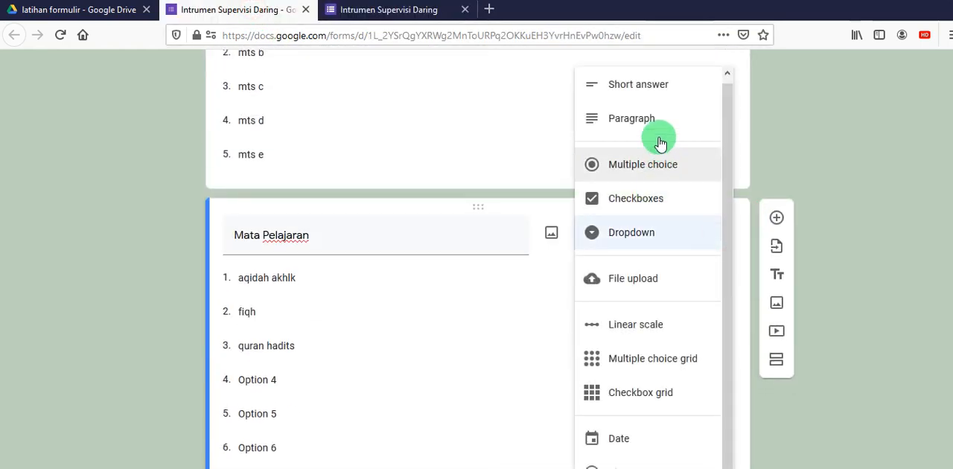
{"action": "left_click", "coordinate": [845, 144]}
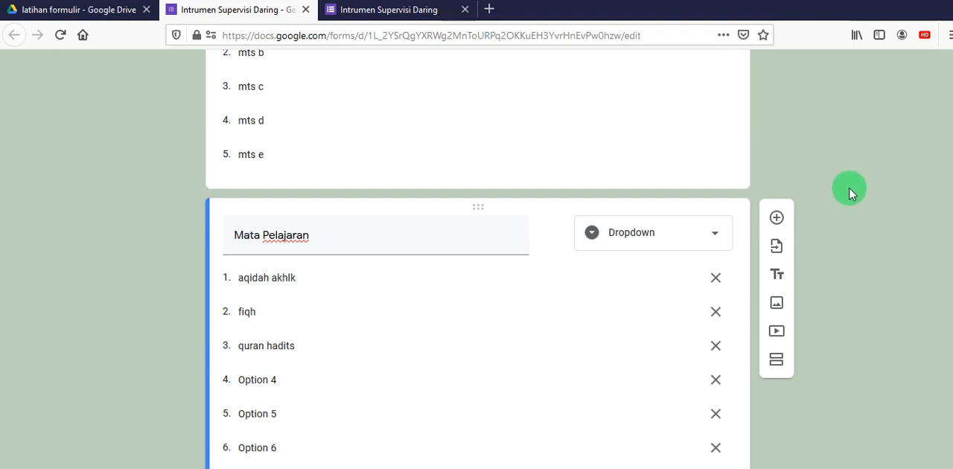
- Add a required Paragraph question titled "Kompetensi Dasar" below "Mata Pelajaran"
{"action": "scroll", "coordinate": [464, 230], "scroll_direction": "down", "scroll_amount": 3}
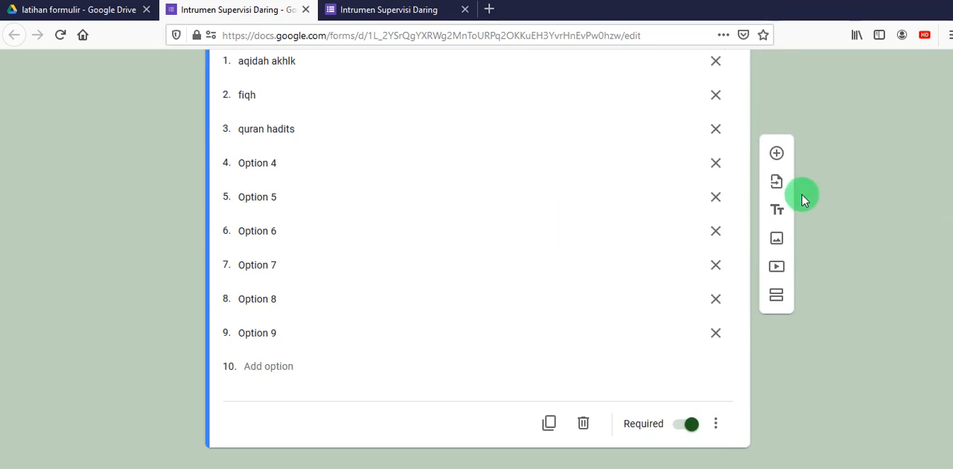
{"action": "left_click", "coordinate": [776, 156]}
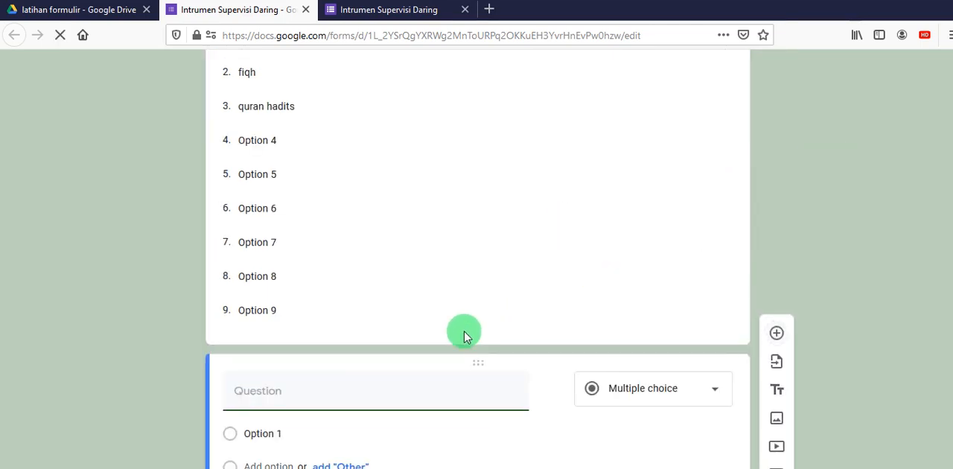
{"action": "left_click", "coordinate": [310, 390]}
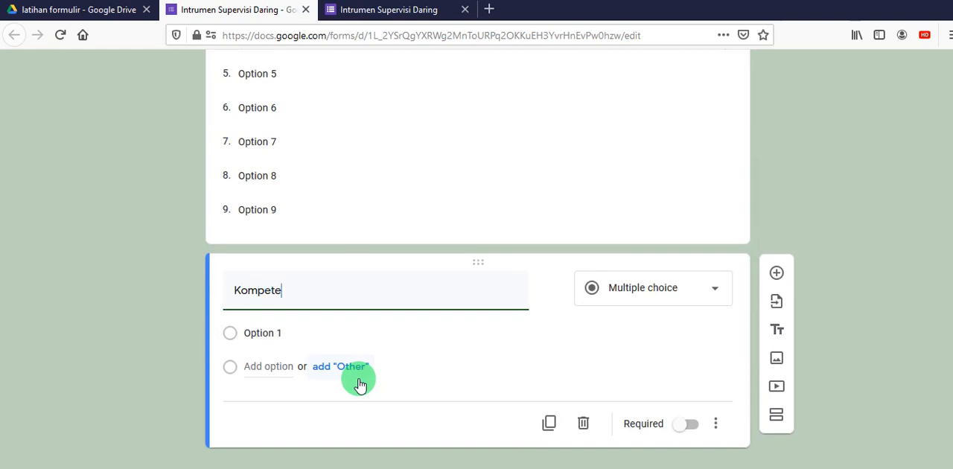
{"action": "type", "text": "Kompetensi Dasar"}
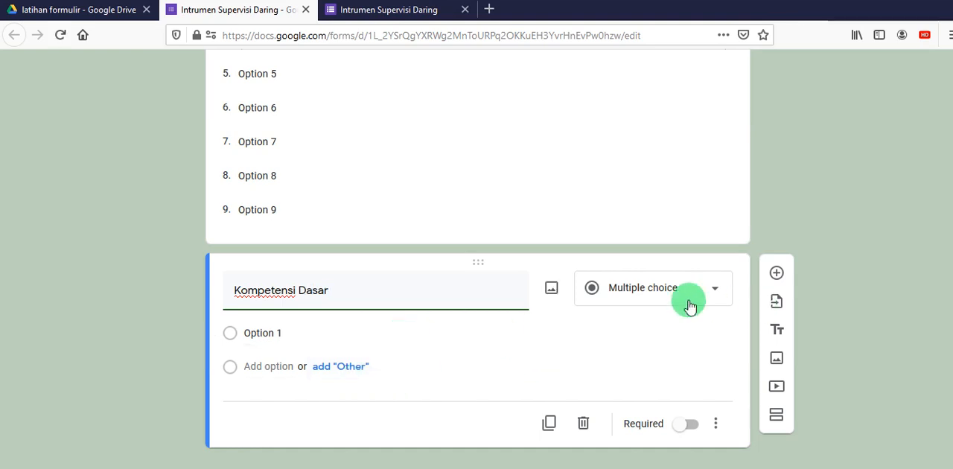
{"action": "left_click", "coordinate": [714, 292]}
{"action": "left_click", "coordinate": [655, 126]}
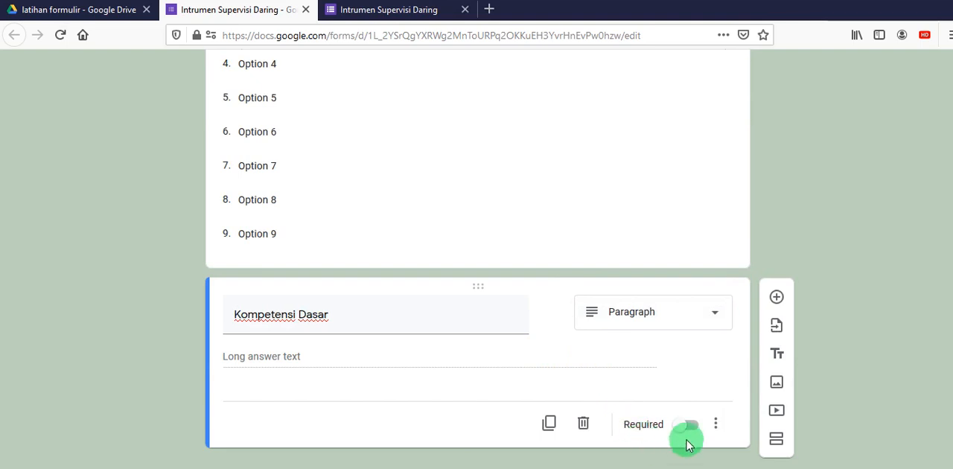
{"action": "left_click", "coordinate": [691, 425]}
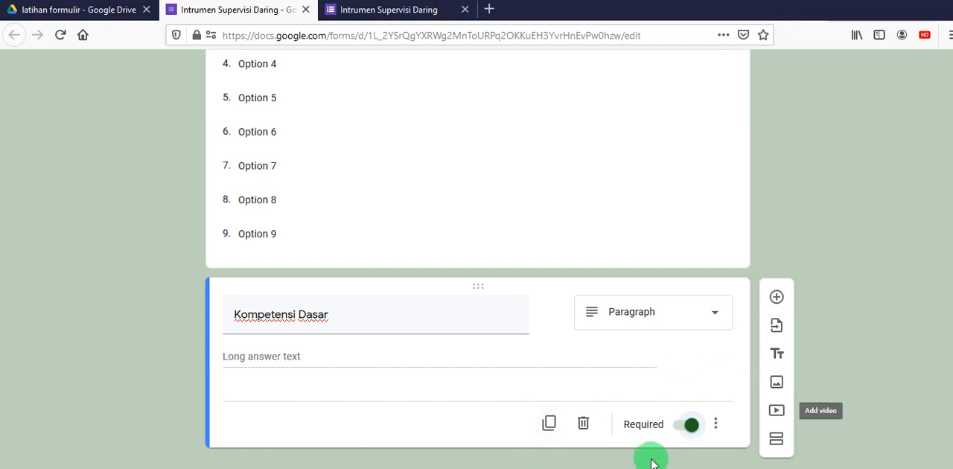
- Add a Checkboxes question titled "Teknik pembelajaran, memanfaatkan :" below "Kompetensi Dasar"
{"action": "left_click", "coordinate": [777, 304]}
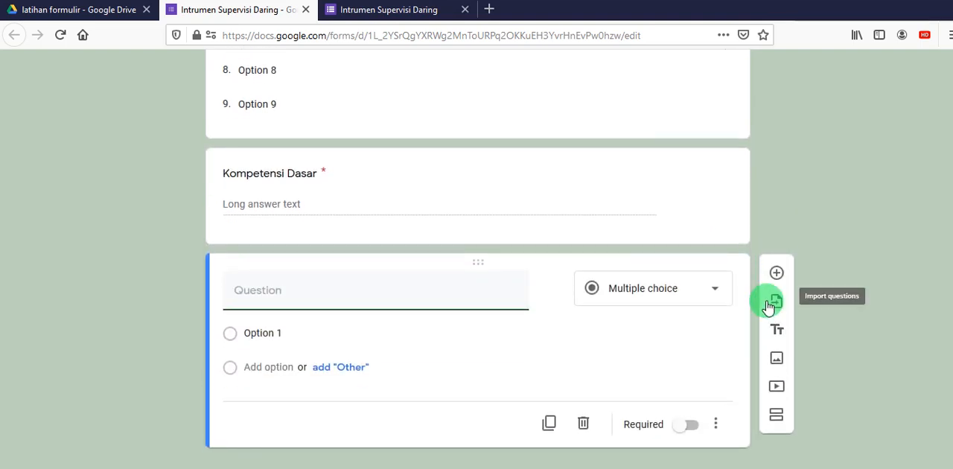
{"action": "left_click", "coordinate": [767, 307]}
{"action": "type", "text": "Teknik pe"}
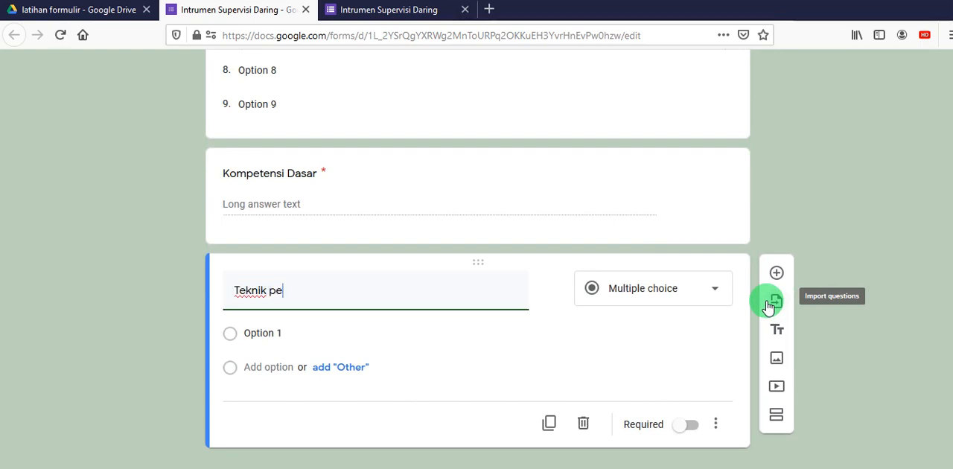
{"action": "type", "text": "mbelajaran, memanfaatkan :"}
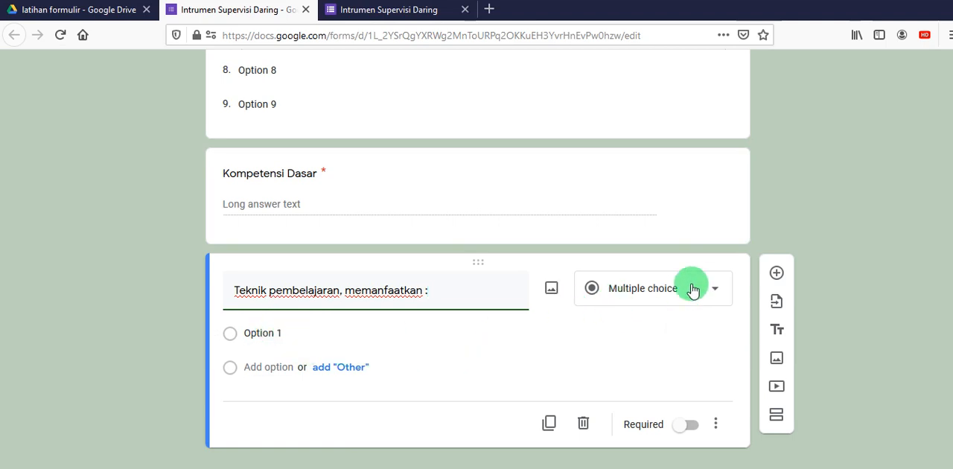
{"action": "left_click", "coordinate": [717, 290]}
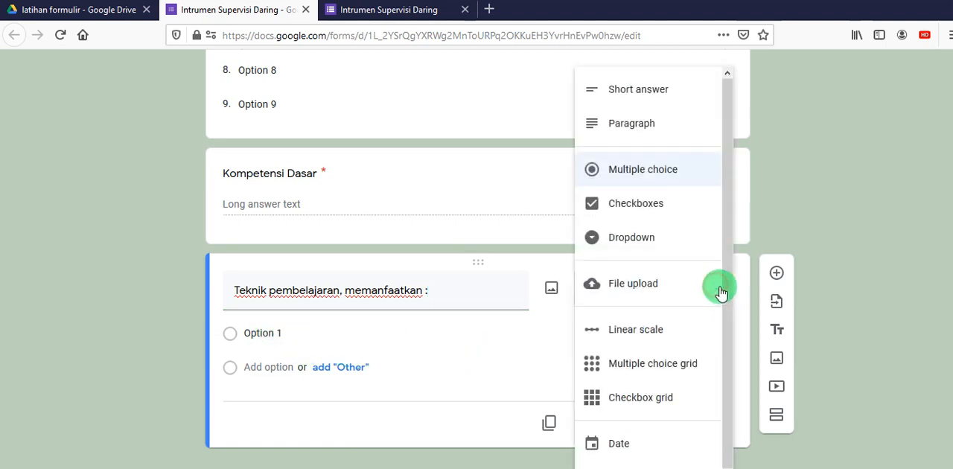
{"action": "left_click", "coordinate": [659, 205]}
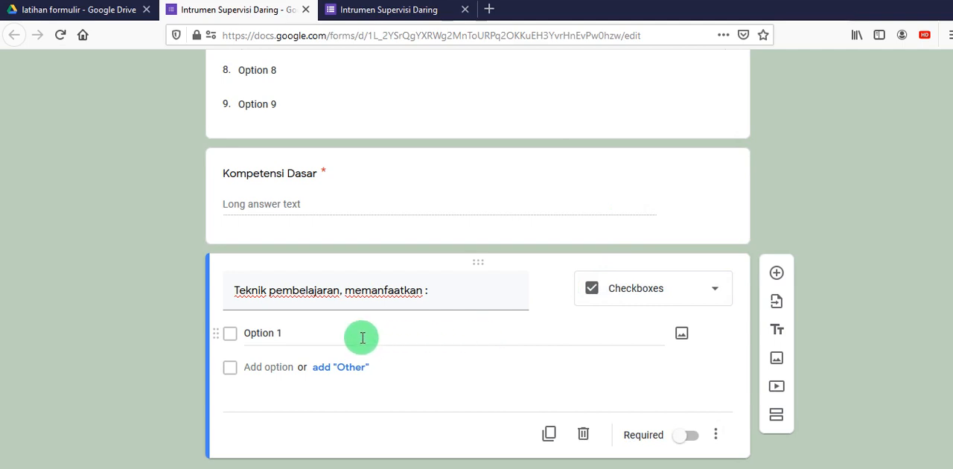
- Enter "Media Sosial", "E-learning" and "Website/blog madrasah" as the first three options of the "Teknik pembelajaran, memanfaatkan :" question
{"action": "left_click", "coordinate": [264, 333]}
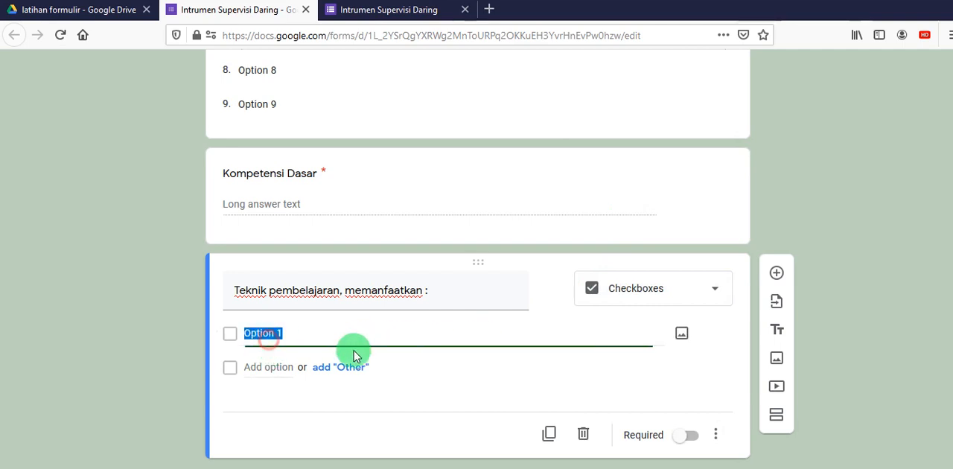
{"action": "type", "text": "Media Sosial"}
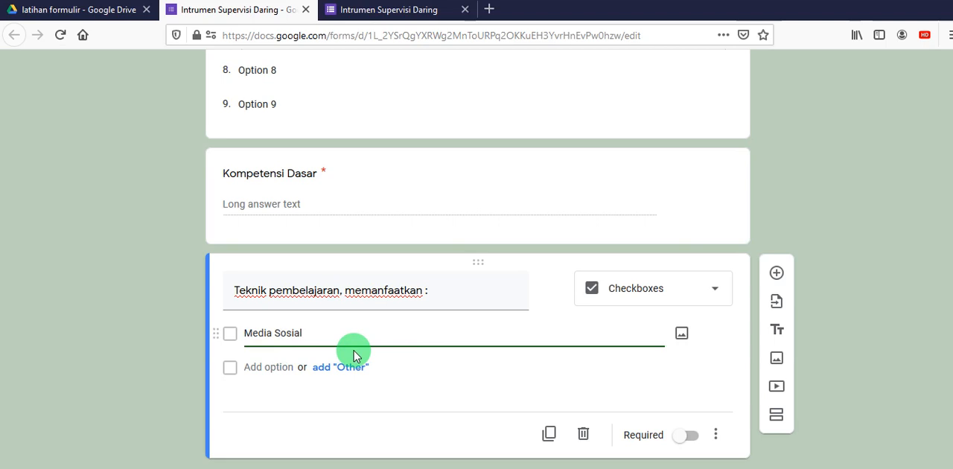
{"action": "left_click", "coordinate": [274, 367]}
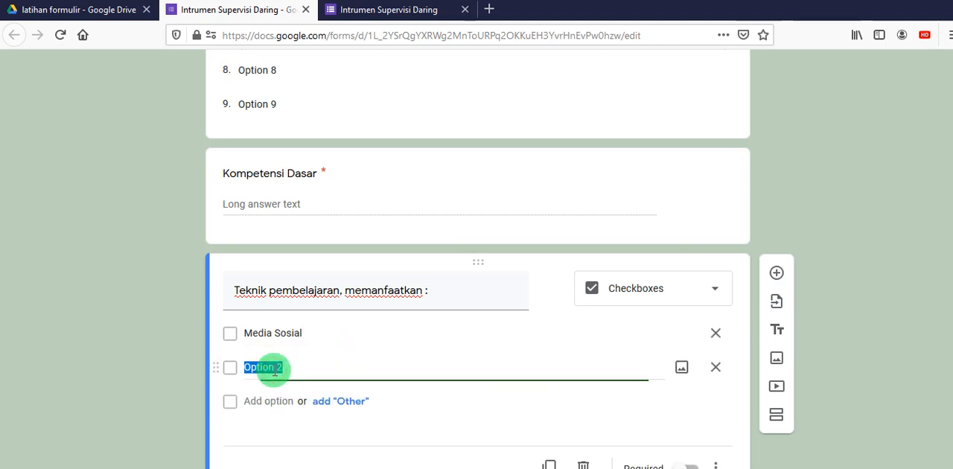
{"action": "type", "text": "E-learning"}
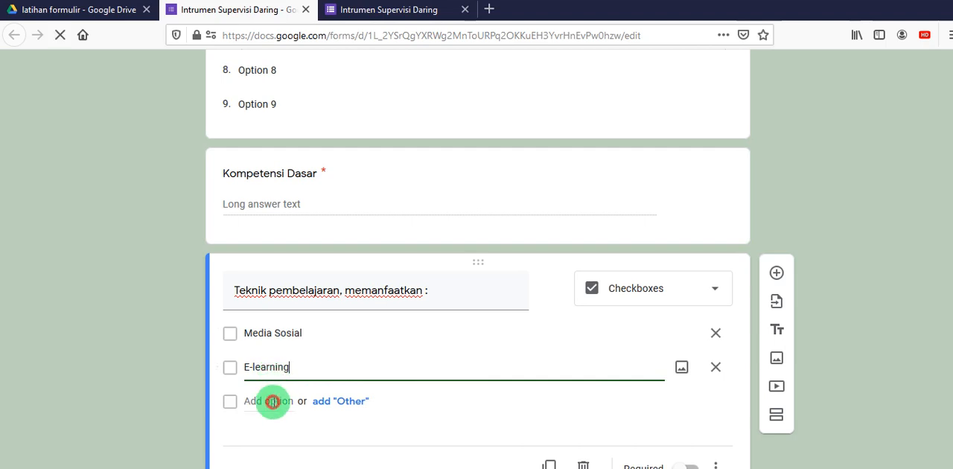
{"action": "left_click", "coordinate": [271, 402]}
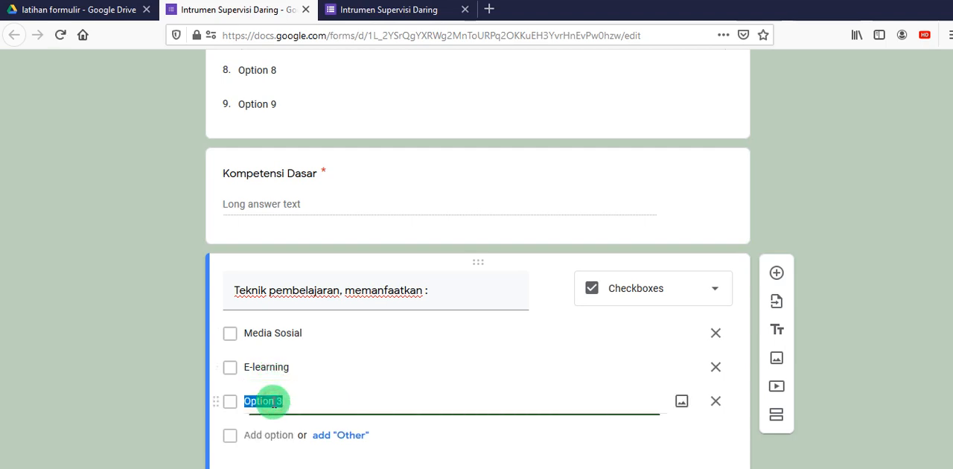
{"action": "type", "text": "Website/blog madrasah"}
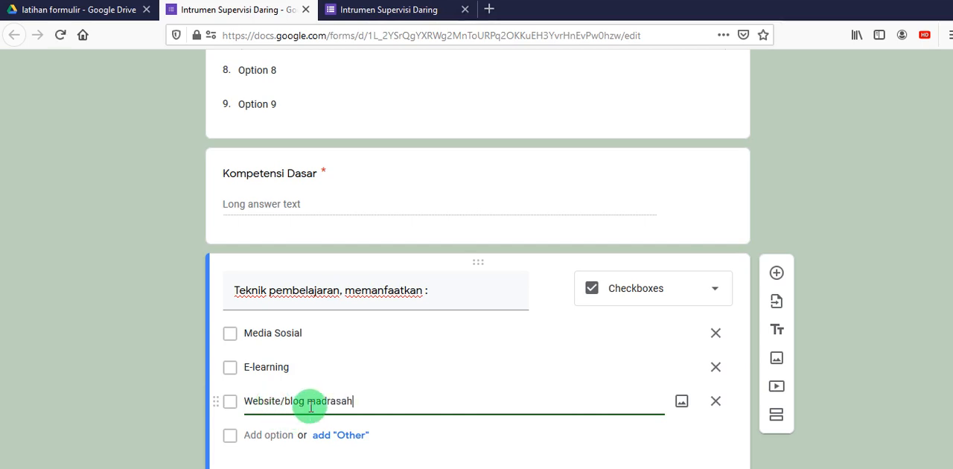
- Add "Video Conference" as the fourth option and an "Other" choice to the "Teknik pembelajaran, memanfaatkan :" question
{"action": "scroll", "coordinate": [295, 401], "scroll_direction": "down", "scroll_amount": 2}
{"action": "left_click", "coordinate": [279, 356]}
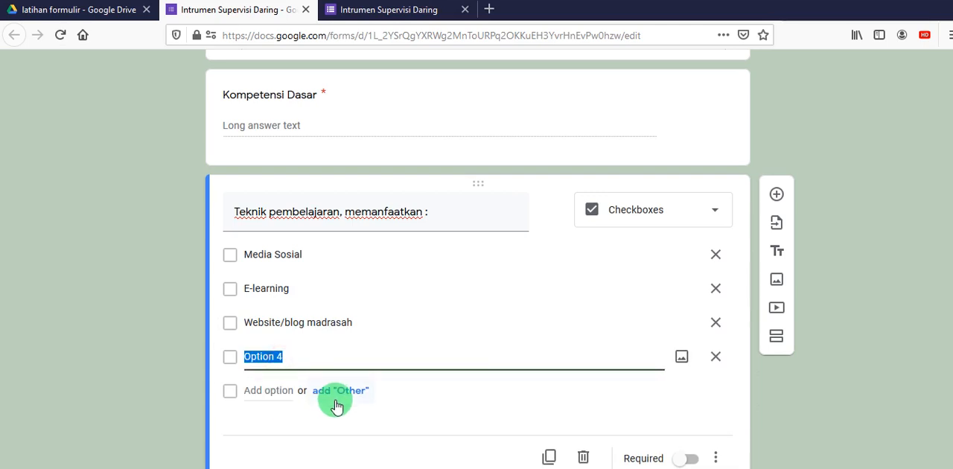
{"action": "type", "text": "Vi"}
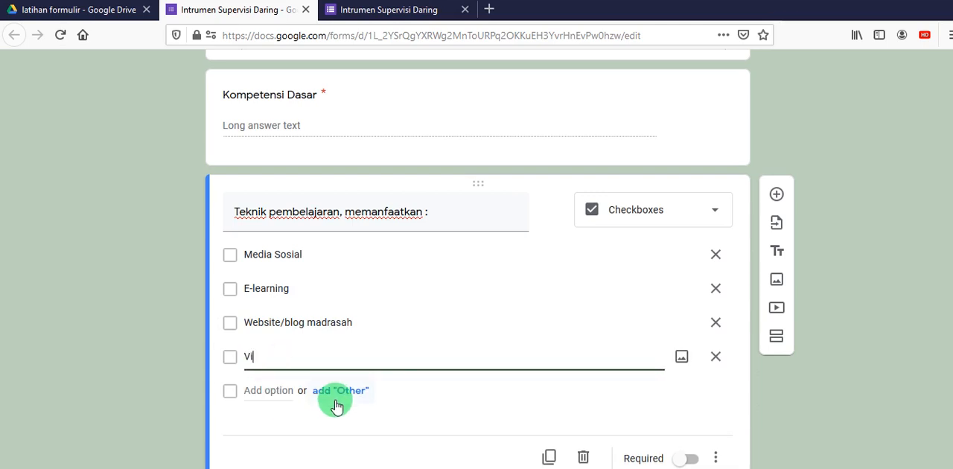
{"action": "type", "text": "deo Conference"}
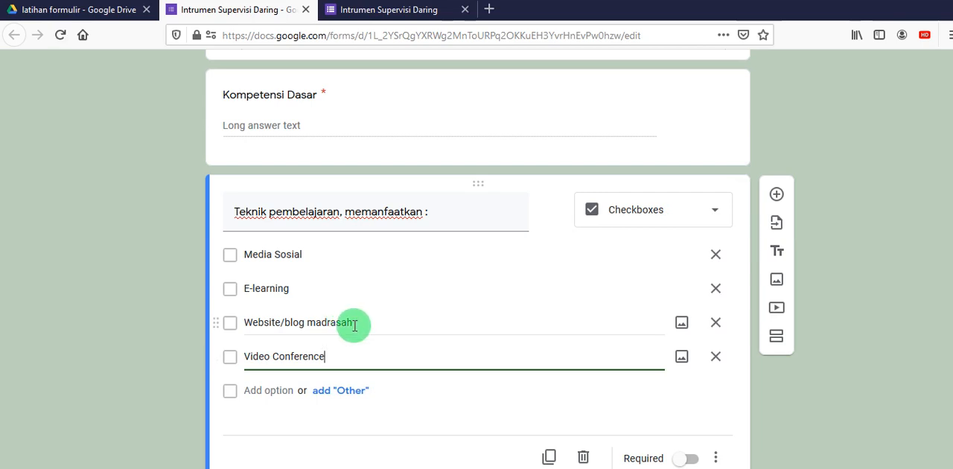
{"action": "left_click", "coordinate": [348, 393]}
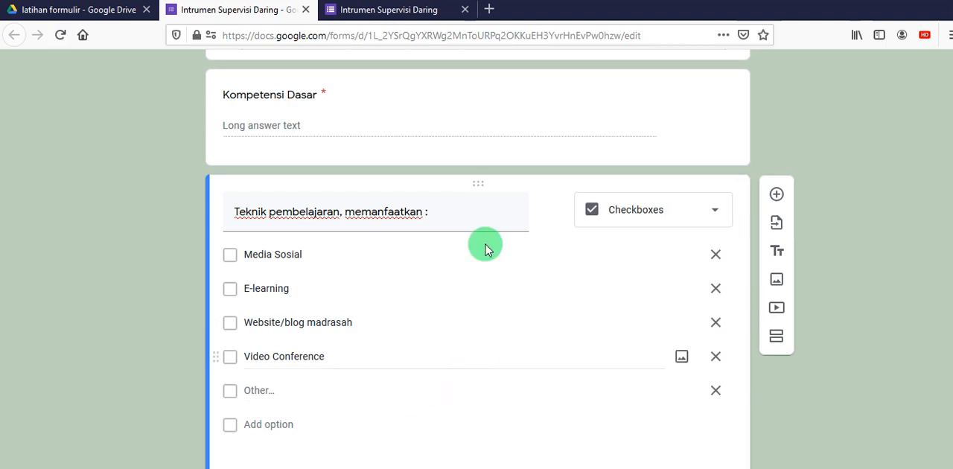
- Reload the form preview, discarding the entered answers, and view the "Teknik pembelajaran, memanfaatkan :" question
{"action": "left_click", "coordinate": [402, 10]}
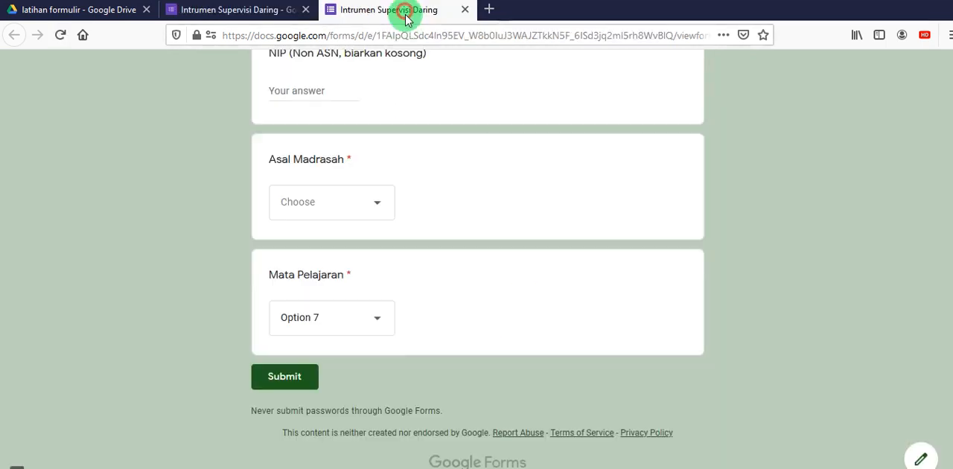
{"action": "left_click", "coordinate": [59, 35]}
{"action": "left_click", "coordinate": [572, 244]}
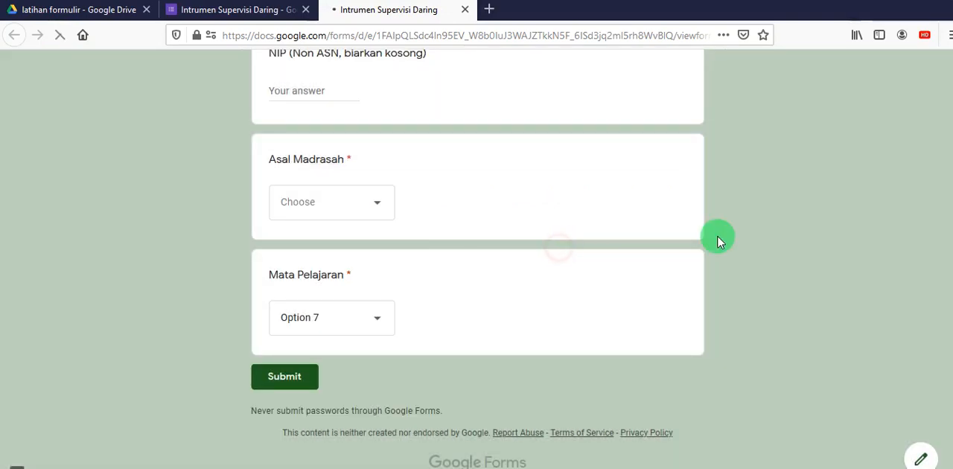
{"action": "scroll", "coordinate": [692, 268], "scroll_direction": "down", "scroll_amount": 3}
{"action": "scroll", "coordinate": [692, 269], "scroll_direction": "down", "scroll_amount": 5}
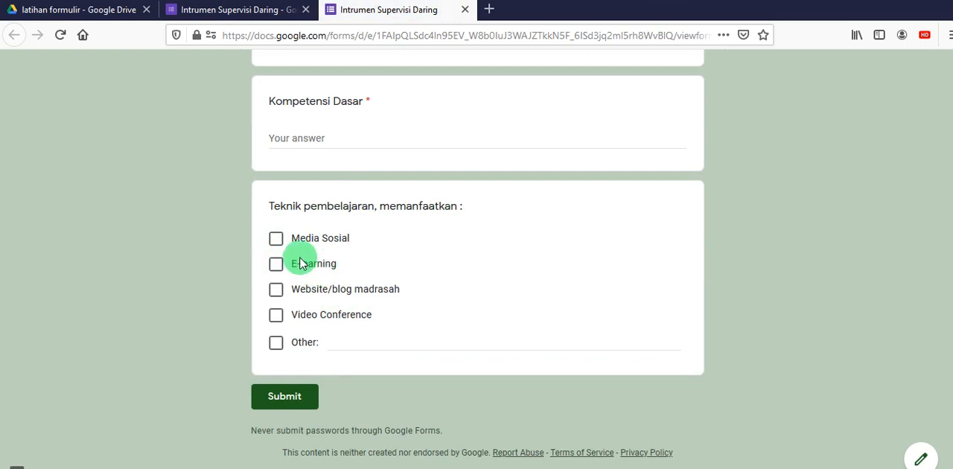
- Tick "Media Sosial" and "Video Conference" in the preview and enter the sample text "hhhlhl;jl;l" under "Other"
{"action": "left_click", "coordinate": [277, 240]}
{"action": "left_click", "coordinate": [315, 343]}
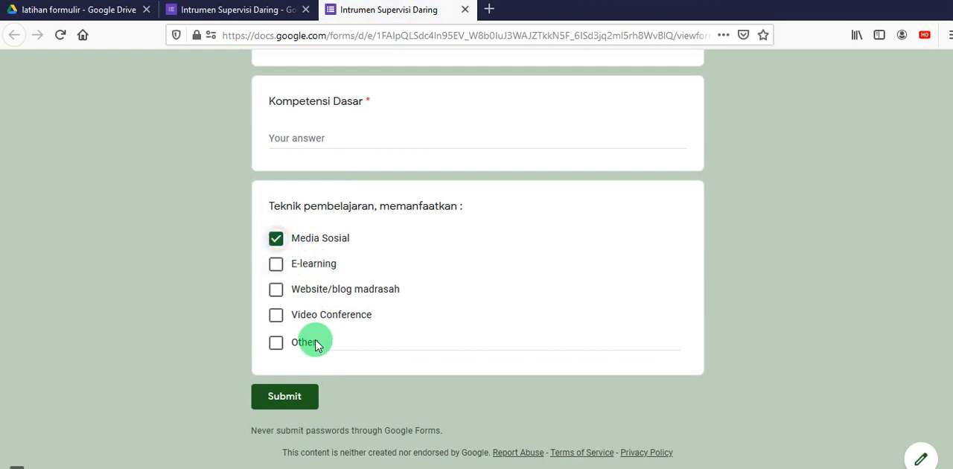
{"action": "left_click", "coordinate": [276, 316]}
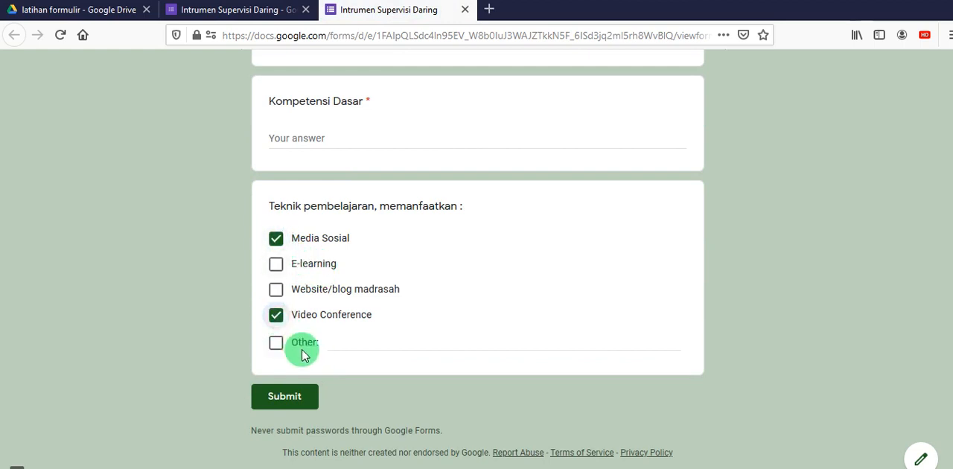
{"action": "left_click", "coordinate": [342, 343]}
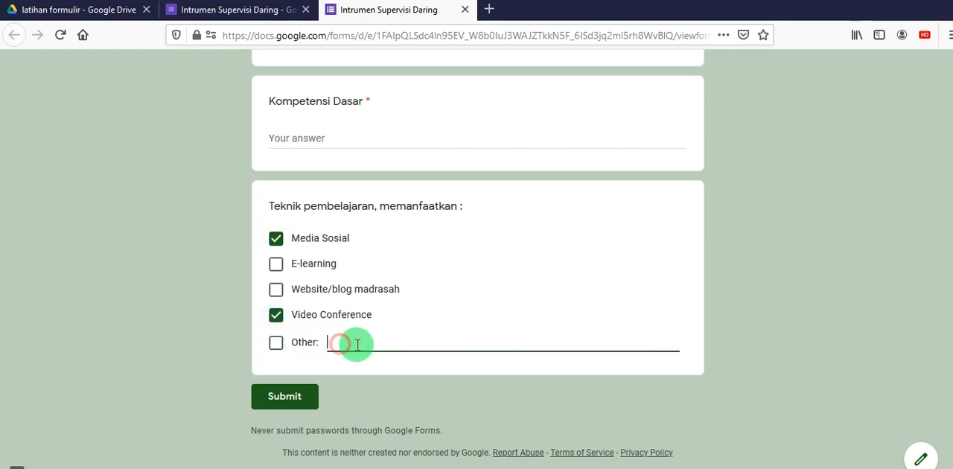
{"action": "type", "text": "hhhlhl;jl;l"}
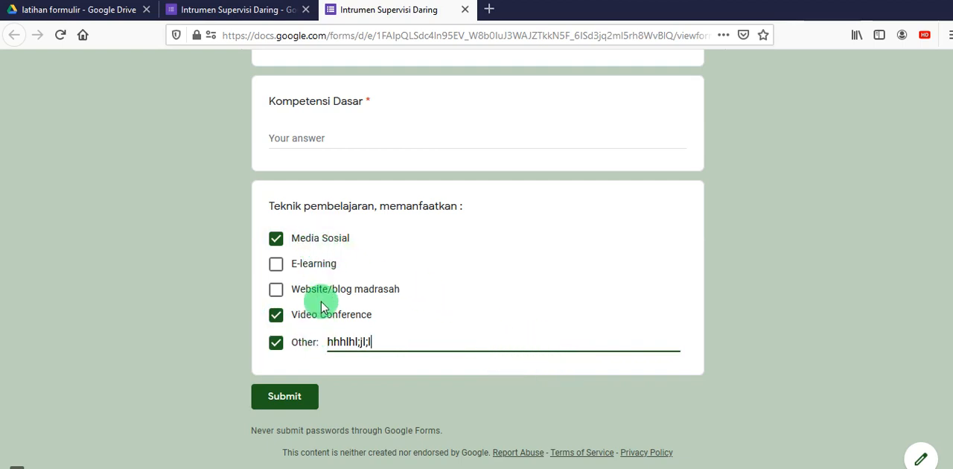
{"action": "scroll", "coordinate": [326, 215], "scroll_direction": "up", "scroll_amount": 3}
{"action": "scroll", "coordinate": [438, 247], "scroll_direction": "down", "scroll_amount": 3}
- Untick "Video Conference", "Other" and "Media Sosial" in the previewed "Teknik pembelajaran, memanfaatkan :" question
{"action": "left_click", "coordinate": [276, 325]}
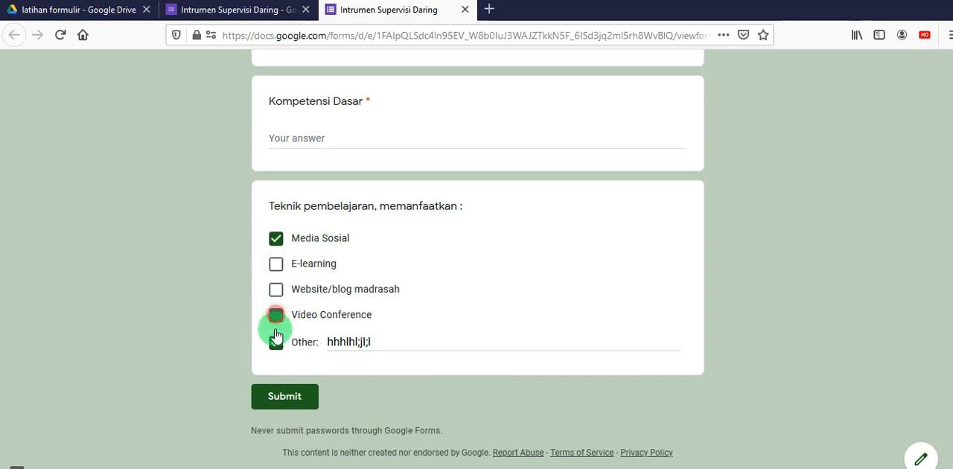
{"action": "left_click", "coordinate": [275, 337]}
{"action": "left_click", "coordinate": [275, 239]}
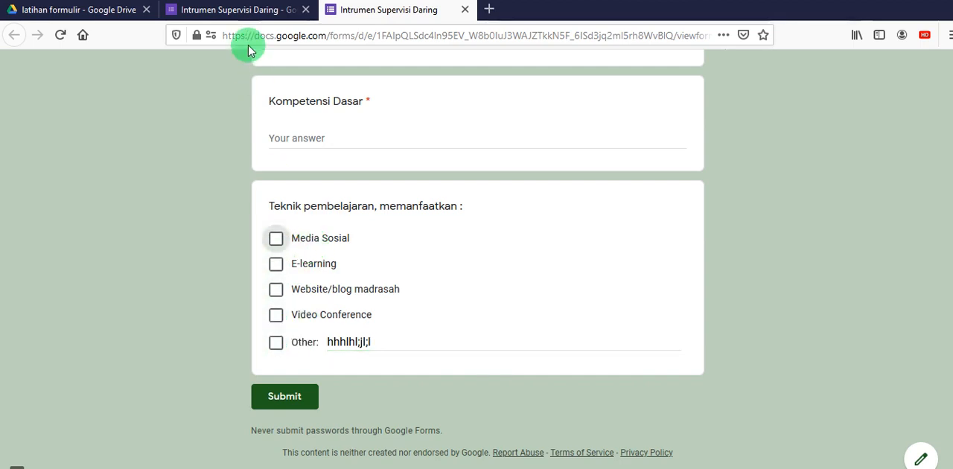
- Return to the form editor and make the "Teknik pembelajaran, memanfaatkan :" question required
{"action": "left_click", "coordinate": [234, 10]}
{"action": "scroll", "coordinate": [557, 261], "scroll_direction": "down", "scroll_amount": 2}
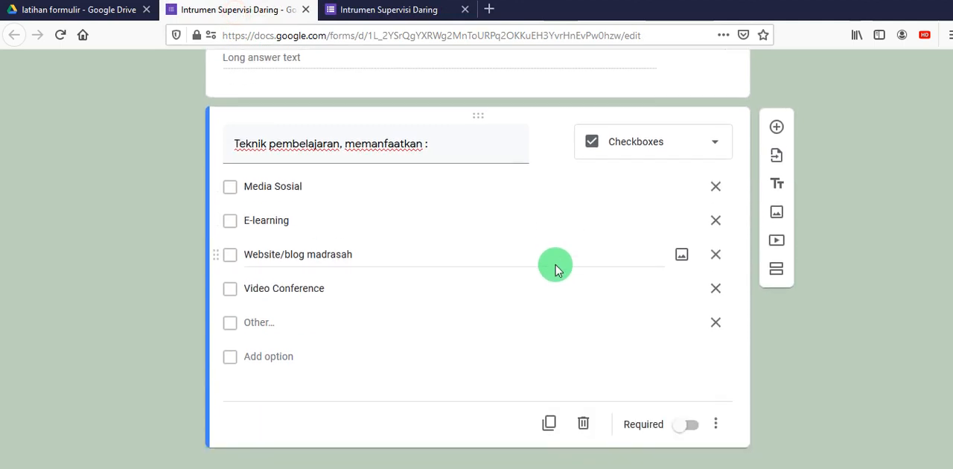
{"action": "left_click", "coordinate": [688, 429]}
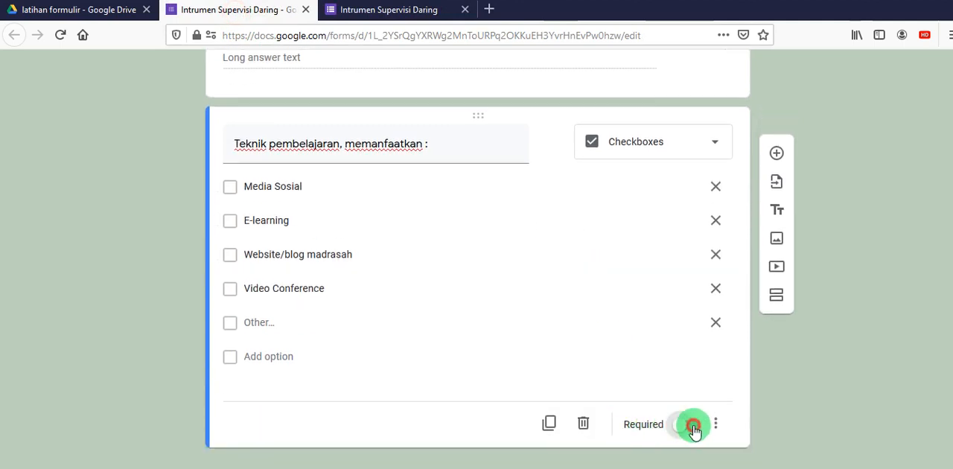
- Add a required Paragraph question titled "Kendala" below "Teknik pembelajaran, memanfaatkan :"
{"action": "left_click", "coordinate": [776, 154]}
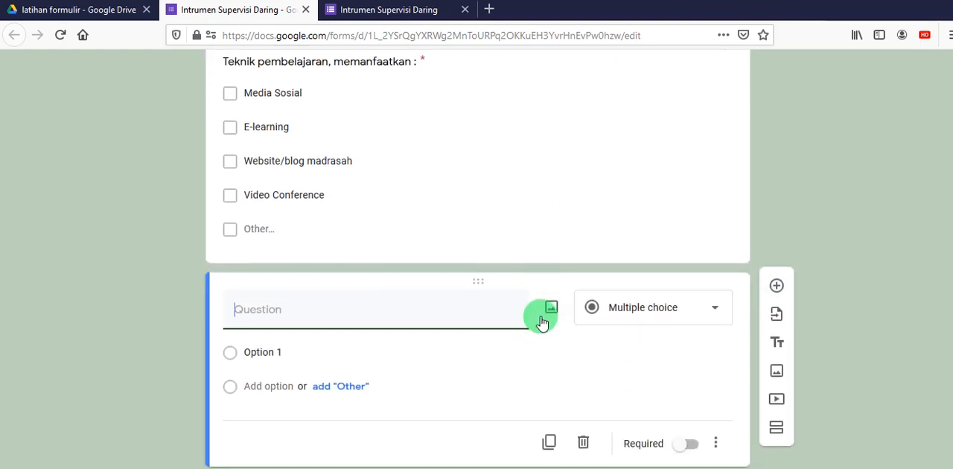
{"action": "type", "text": "Ke"}
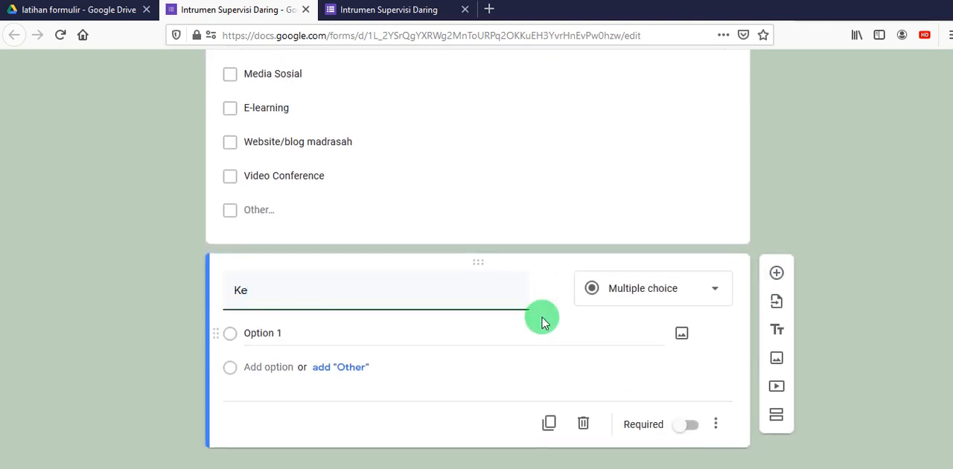
{"action": "type", "text": "ndala"}
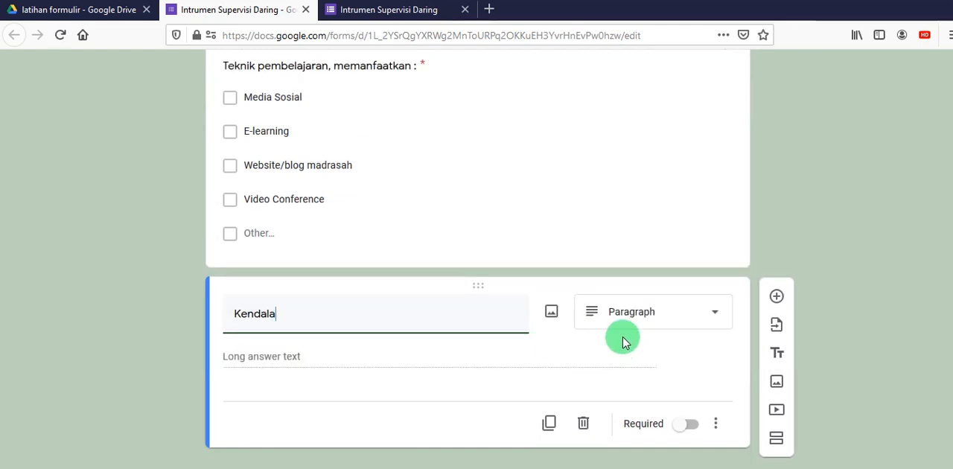
{"action": "left_click", "coordinate": [717, 311]}
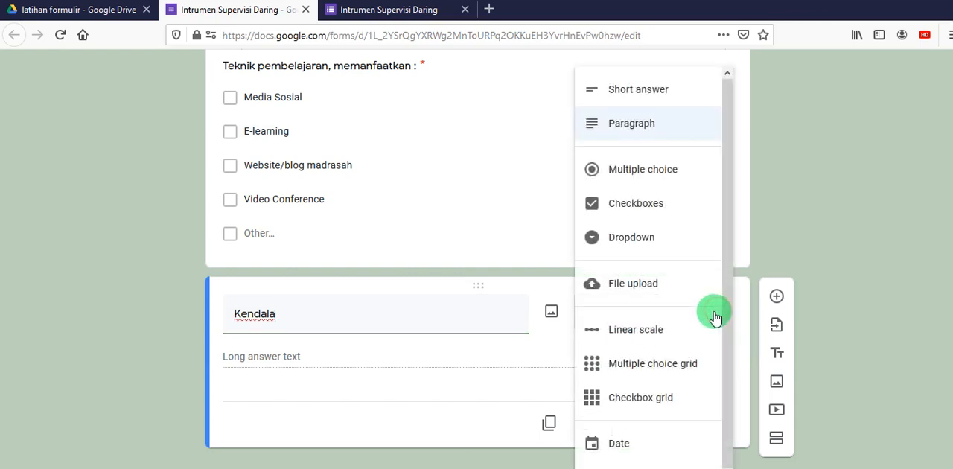
{"action": "left_click", "coordinate": [653, 127]}
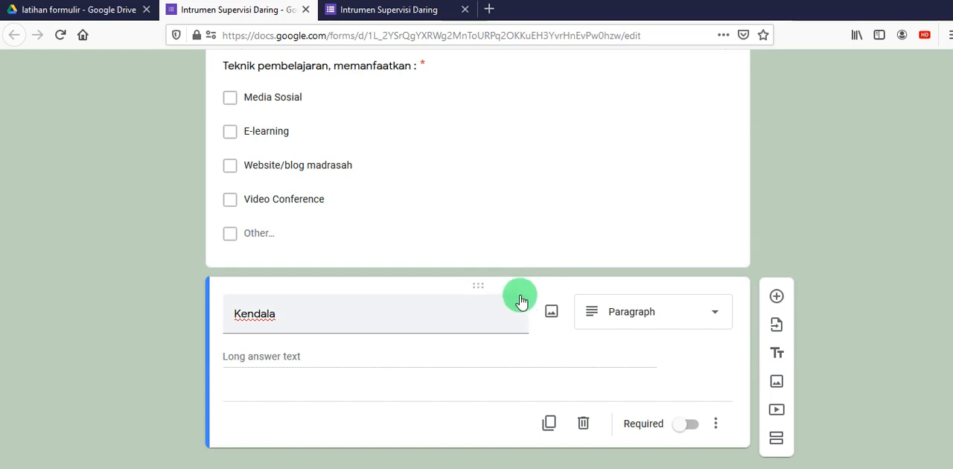
{"action": "left_click", "coordinate": [694, 426]}
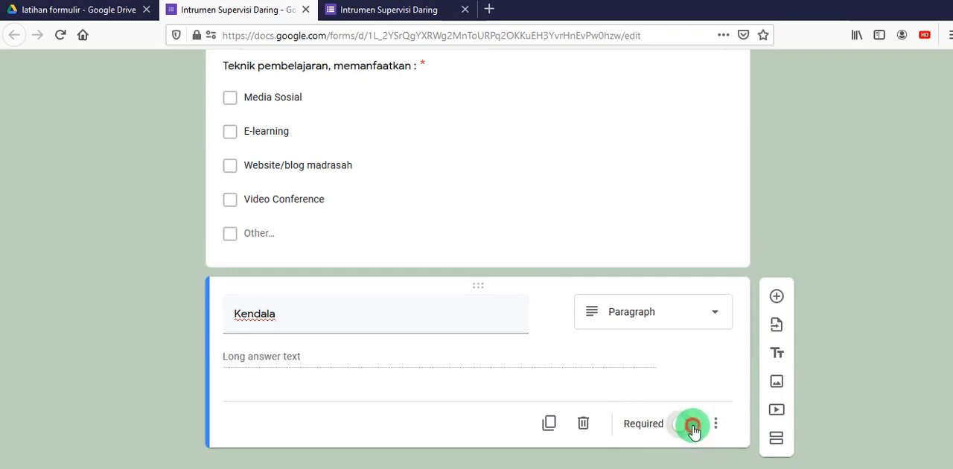
- Add a title and description block below "Kendala", titled with the supervisor's full name and employee ID number separated by a hyphen
{"action": "scroll", "coordinate": [640, 337], "scroll_direction": "up", "scroll_amount": 8}
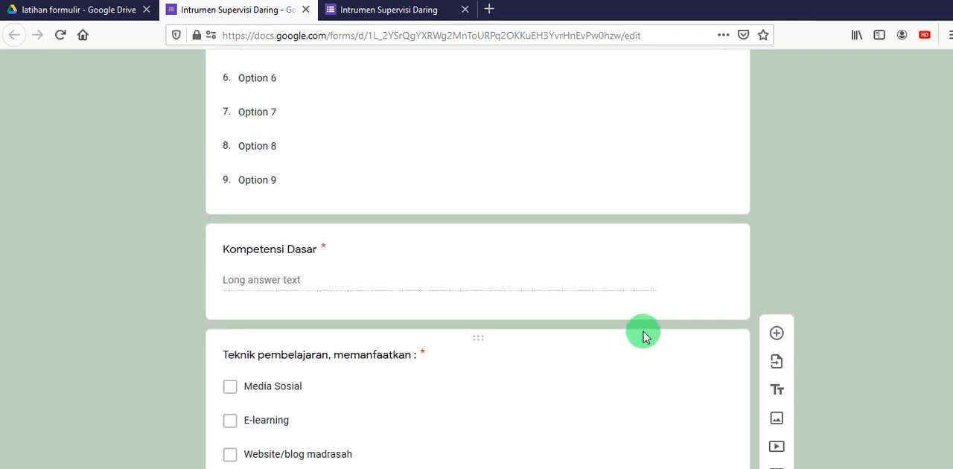
{"action": "scroll", "coordinate": [644, 331], "scroll_direction": "up", "scroll_amount": 12}
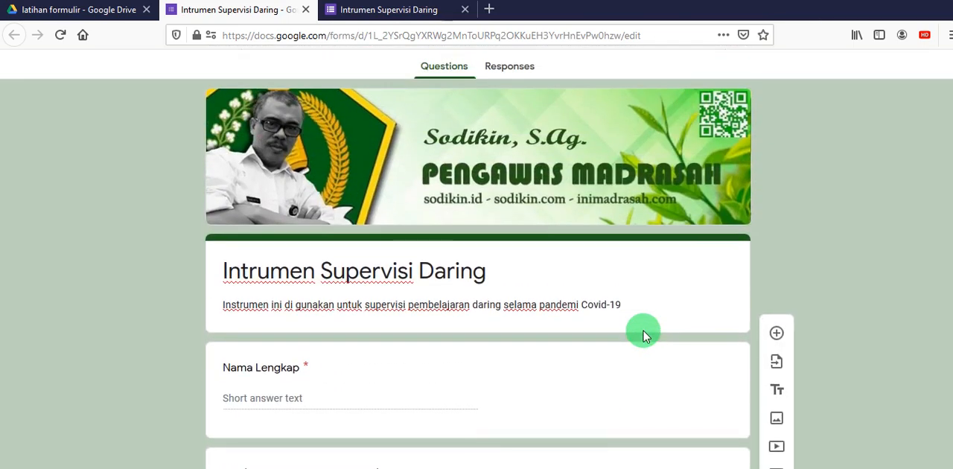
{"action": "scroll", "coordinate": [644, 336], "scroll_direction": "down", "scroll_amount": 20}
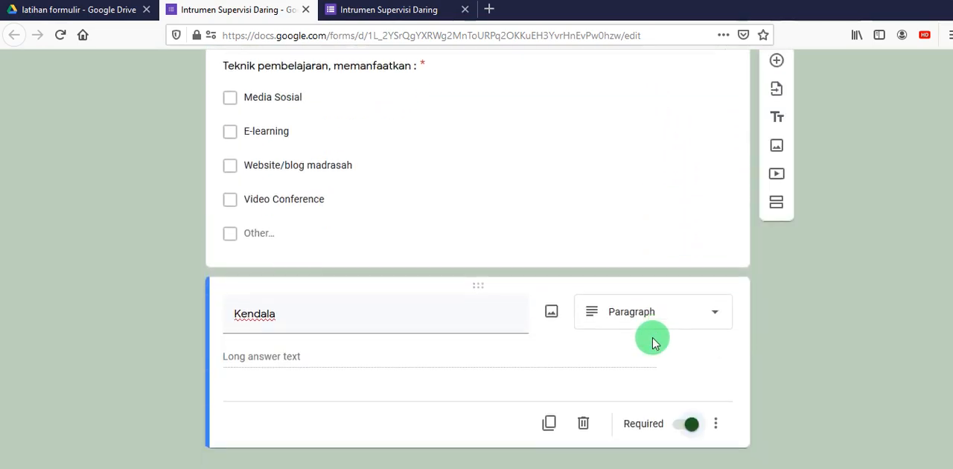
{"action": "left_click", "coordinate": [779, 356]}
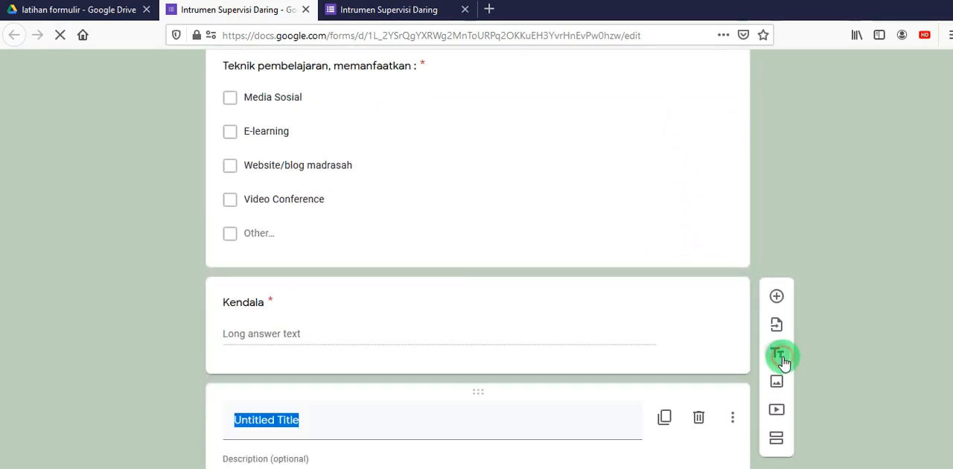
{"action": "type", "text": "S"}
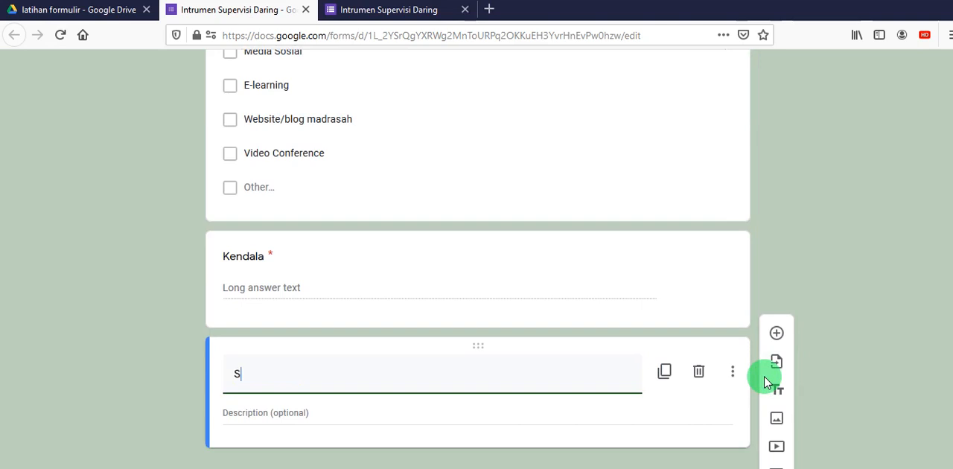
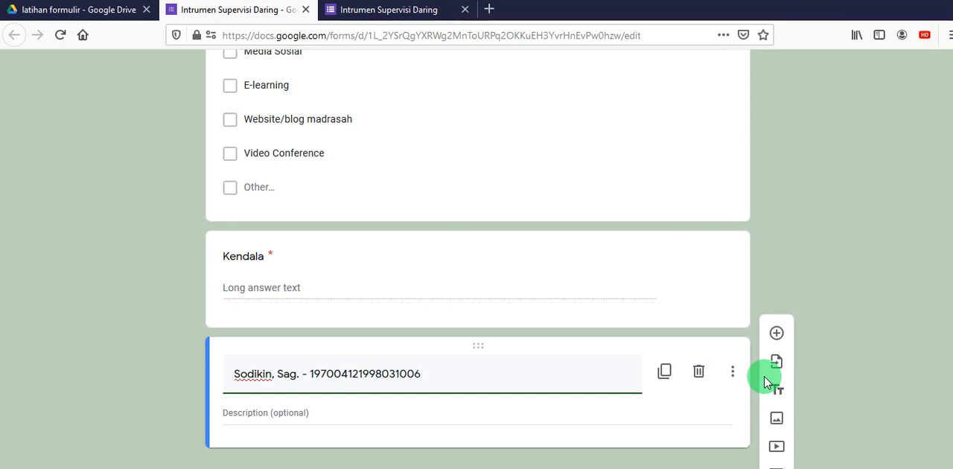
- Enter "inimadras.com" and the supervisor's two personal website addresses (.id and .com), separated by hyphens, as the title block's description
{"action": "left_click", "coordinate": [304, 415]}
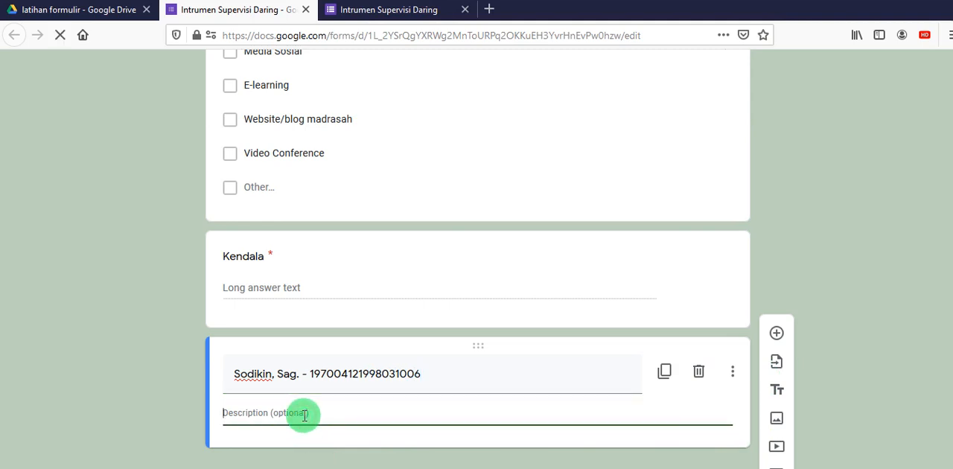
{"action": "type", "text": "sodikin"}
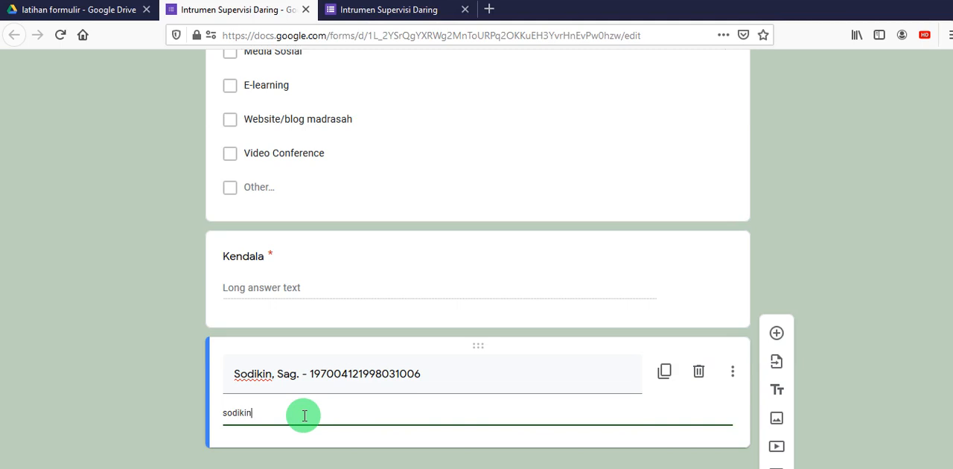
{"action": "type", "text": "o"}
{"action": "key", "text": "BackSpace"}
{"action": "key", "text": "BackSpace"}
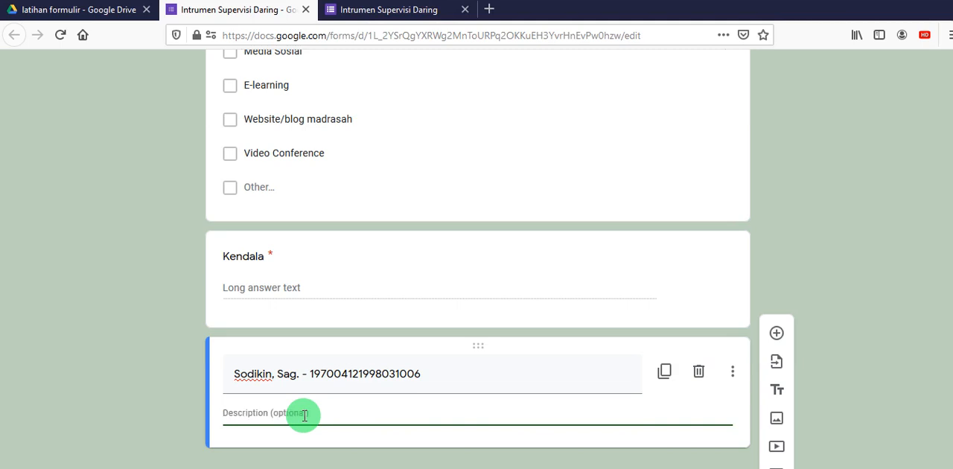
{"action": "type", "text": "I"}
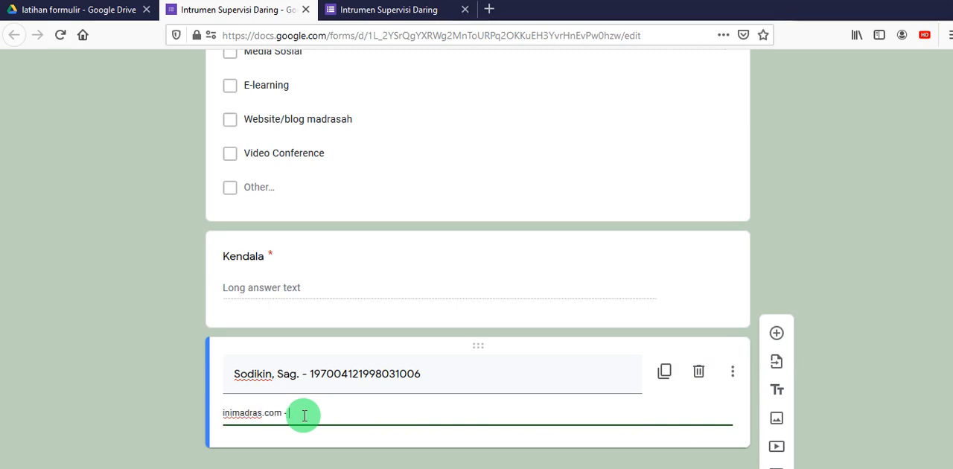
{"action": "type", "text": "sodikin.id - sodiki"}
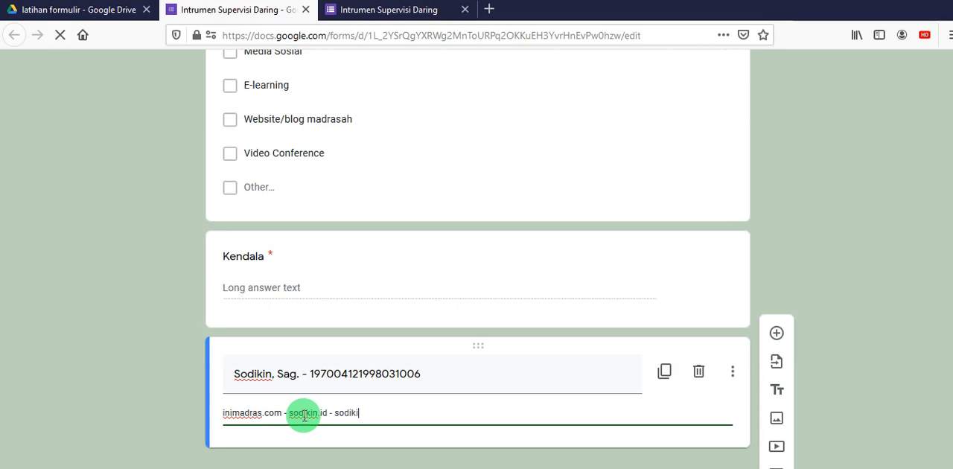
{"action": "type", "text": "n.com"}
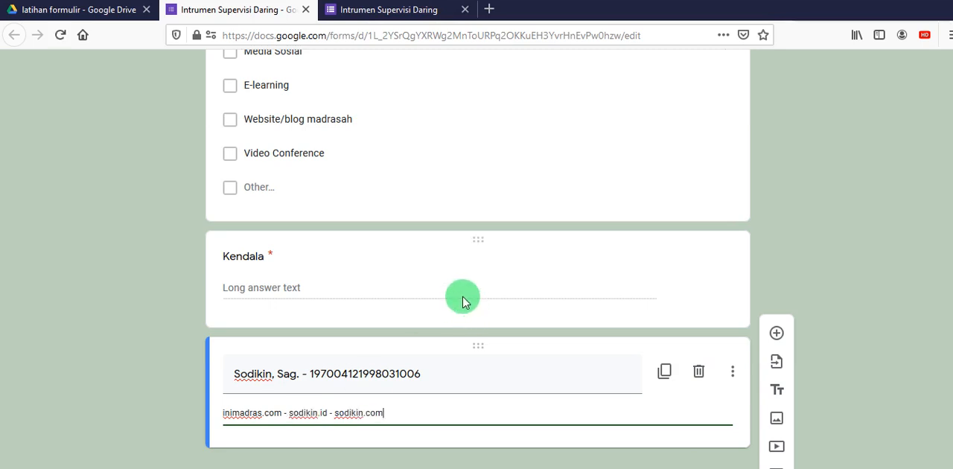
- Reload the form preview, discarding the test answers, and check the "Kendala" question and the closing title block
{"action": "scroll", "coordinate": [529, 216], "scroll_direction": "up", "scroll_amount": 10}
{"action": "scroll", "coordinate": [536, 222], "scroll_direction": "up", "scroll_amount": 6}
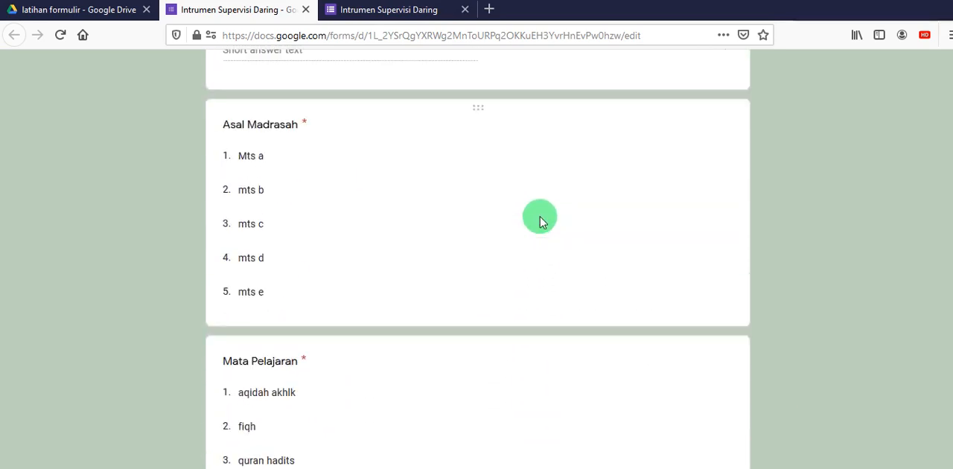
{"action": "left_click", "coordinate": [430, 21]}
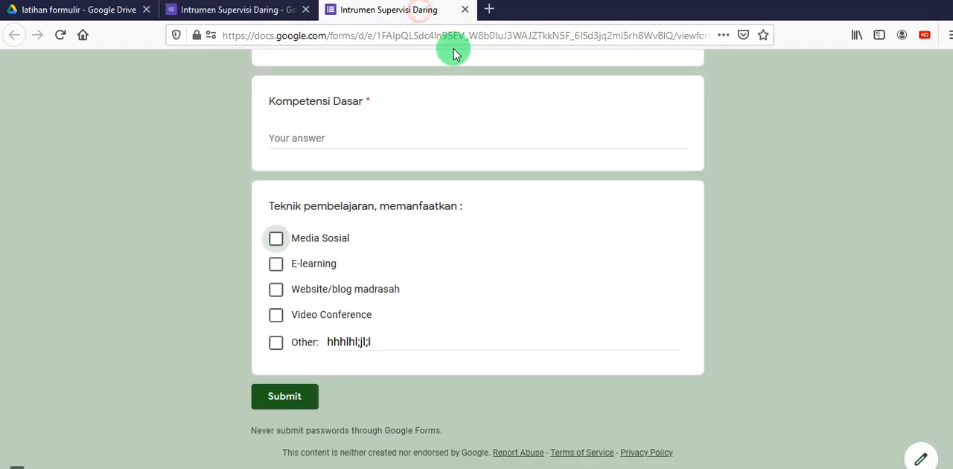
{"action": "left_click", "coordinate": [59, 37]}
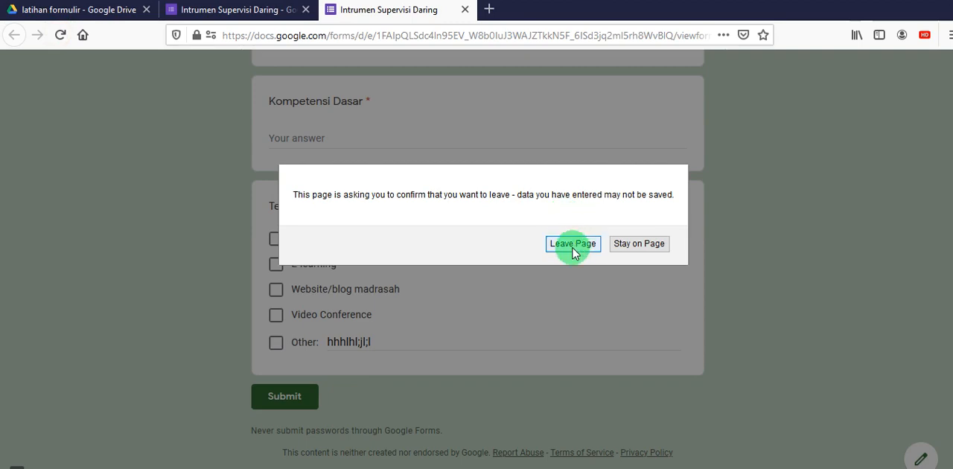
{"action": "left_click", "coordinate": [570, 246]}
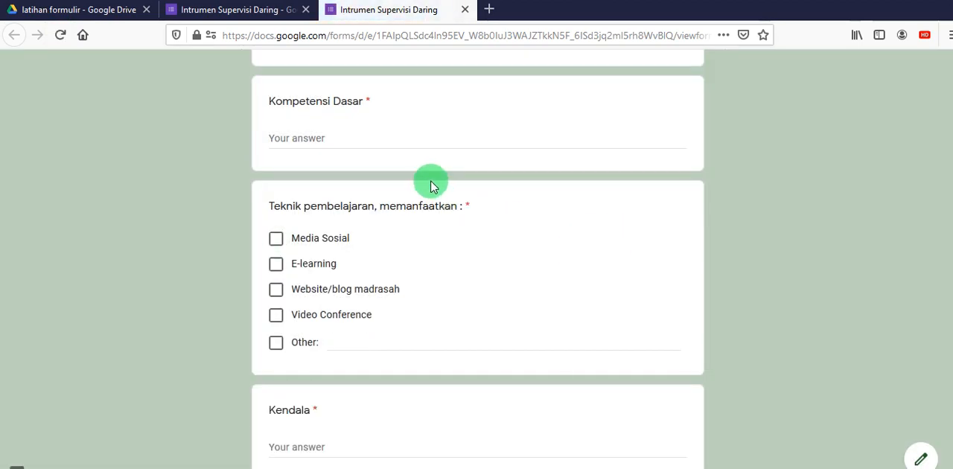
{"action": "scroll", "coordinate": [440, 190], "scroll_direction": "down", "scroll_amount": 15}
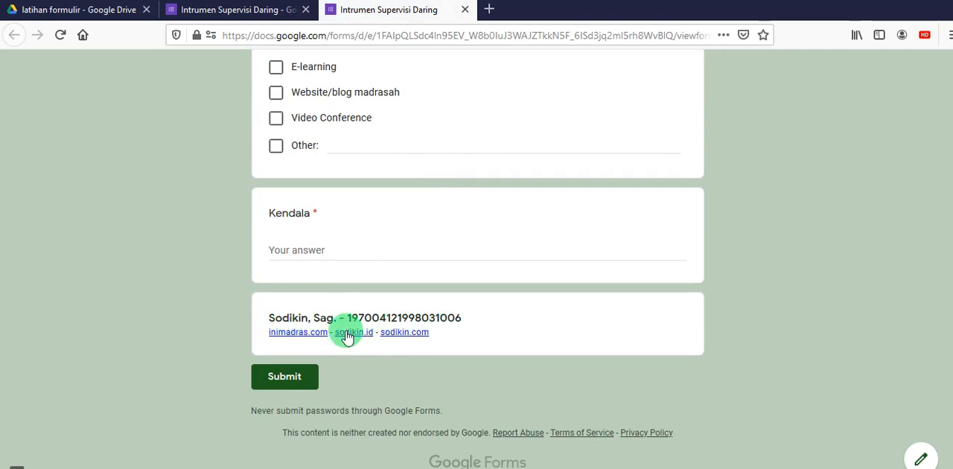
- Return from the preview to the form editor and link the form's responses to a new spreadsheet, keeping the suggested name
{"action": "scroll", "coordinate": [596, 329], "scroll_direction": "up", "scroll_amount": 15}
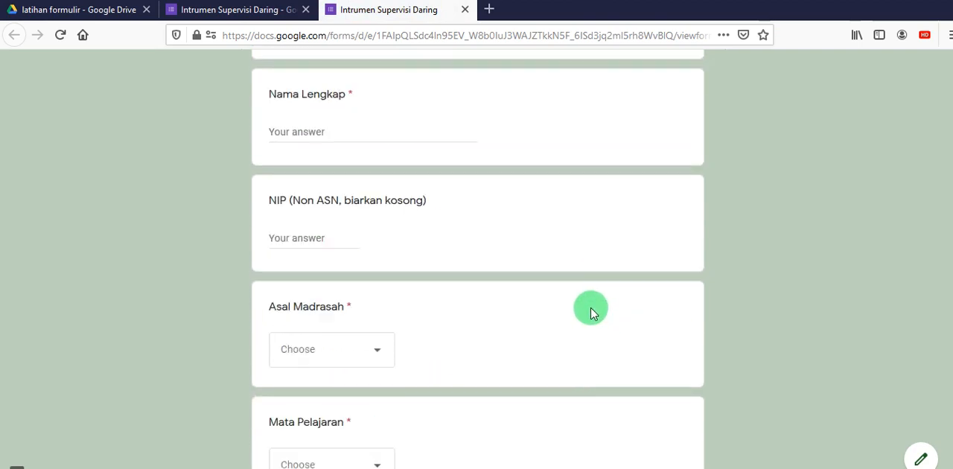
{"action": "left_click", "coordinate": [198, 10]}
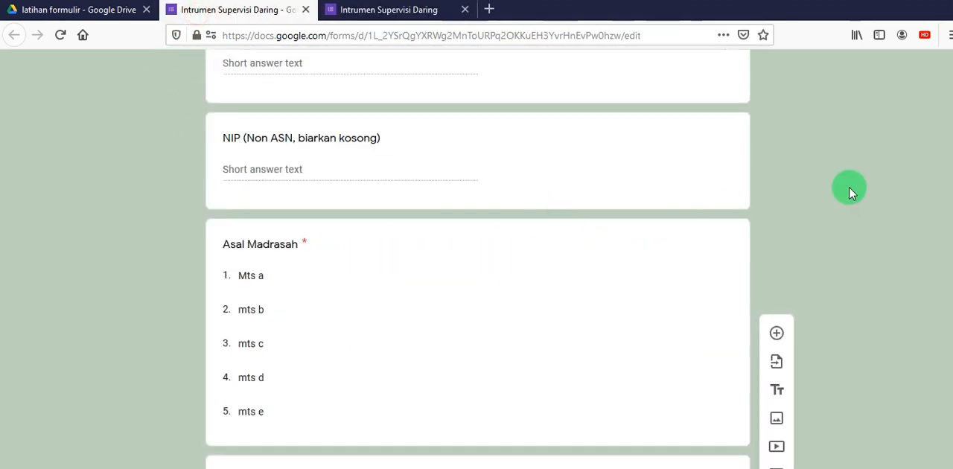
{"action": "scroll", "coordinate": [851, 192], "scroll_direction": "up", "scroll_amount": 10}
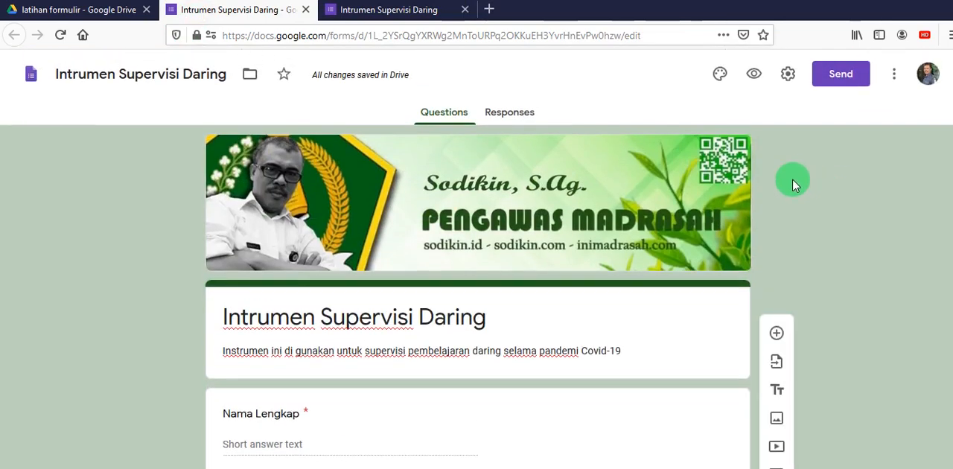
{"action": "left_click", "coordinate": [511, 119]}
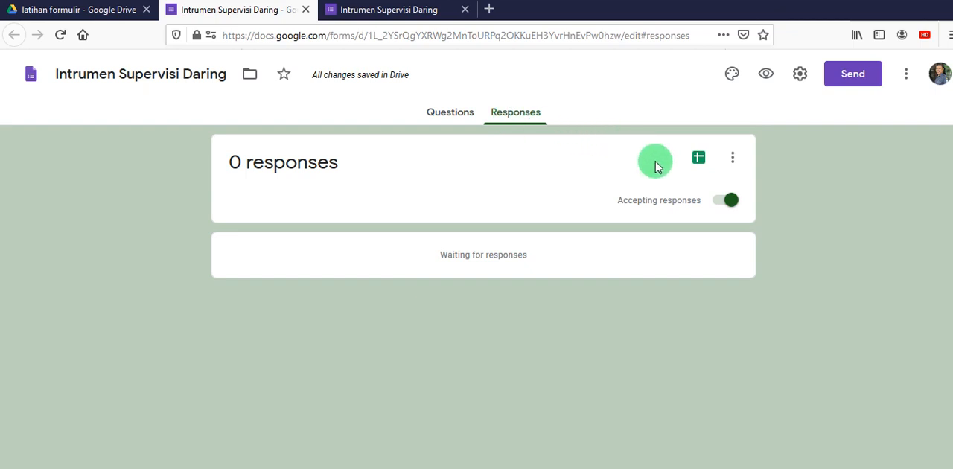
{"action": "left_click", "coordinate": [698, 162]}
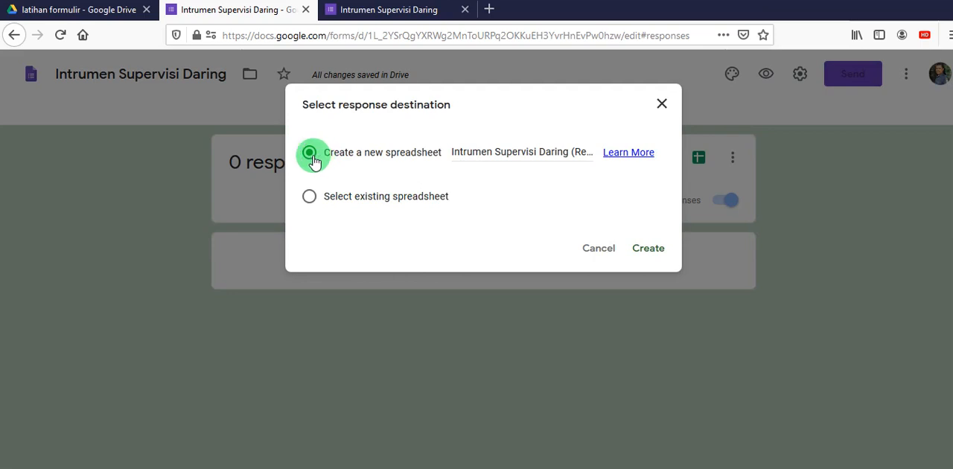
{"action": "left_click", "coordinate": [652, 253]}
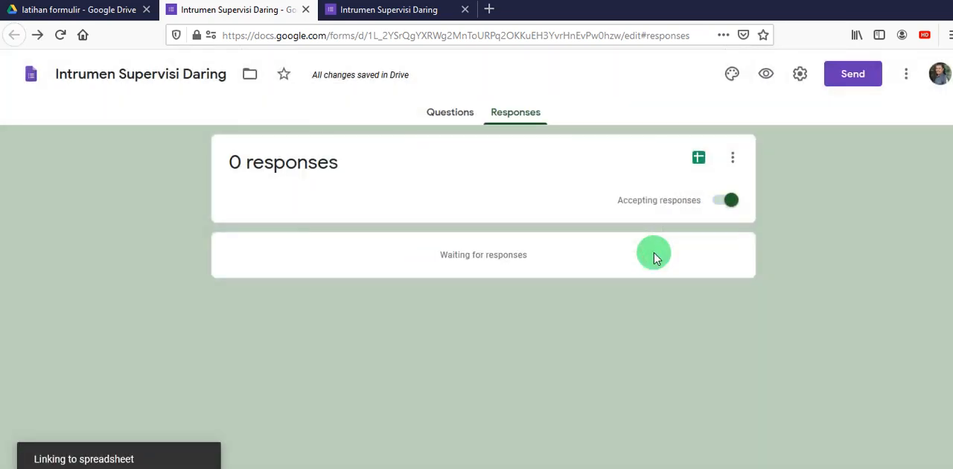
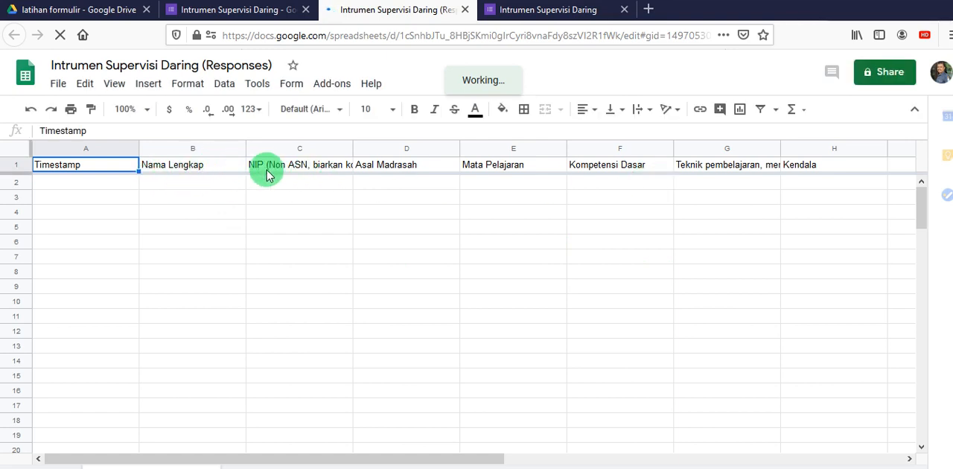
- Compare the form's questions with the column headings of the linked responses spreadsheet, and dismiss the cell edit history tip
{"action": "left_click", "coordinate": [242, 16]}
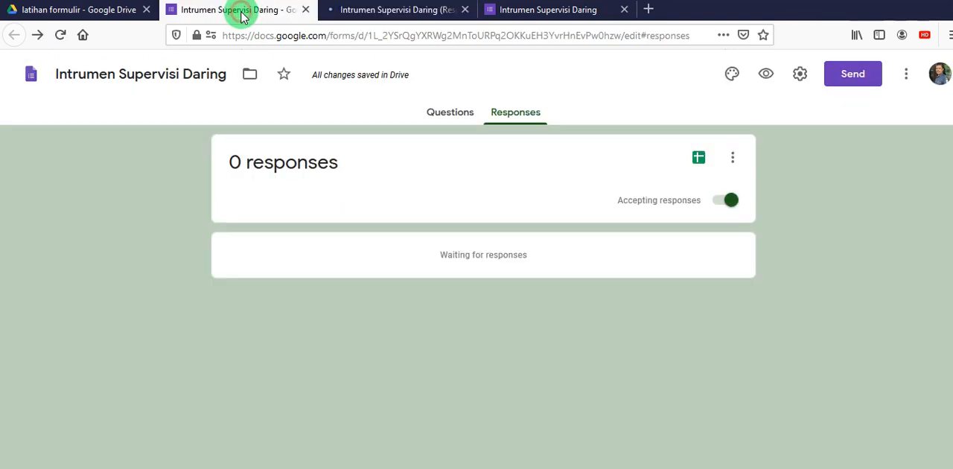
{"action": "left_click", "coordinate": [444, 125]}
{"action": "scroll", "coordinate": [317, 362], "scroll_direction": "down", "scroll_amount": 4}
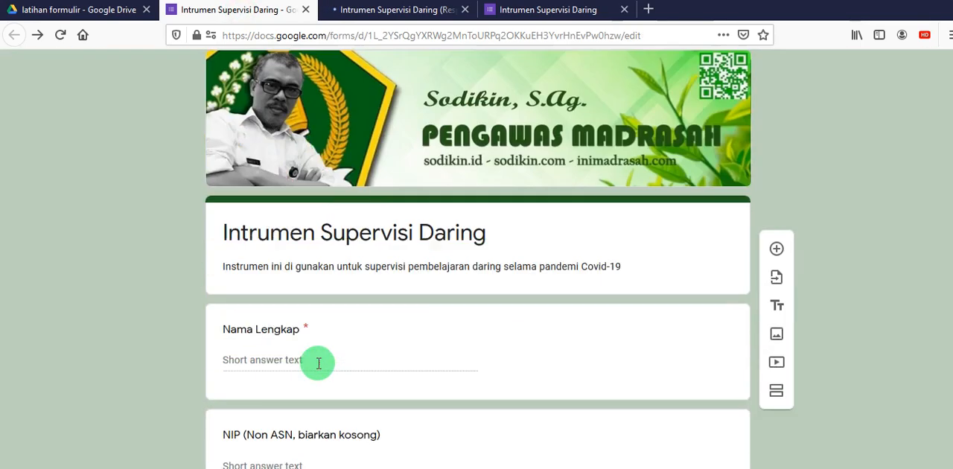
{"action": "scroll", "coordinate": [277, 128], "scroll_direction": "up", "scroll_amount": 1}
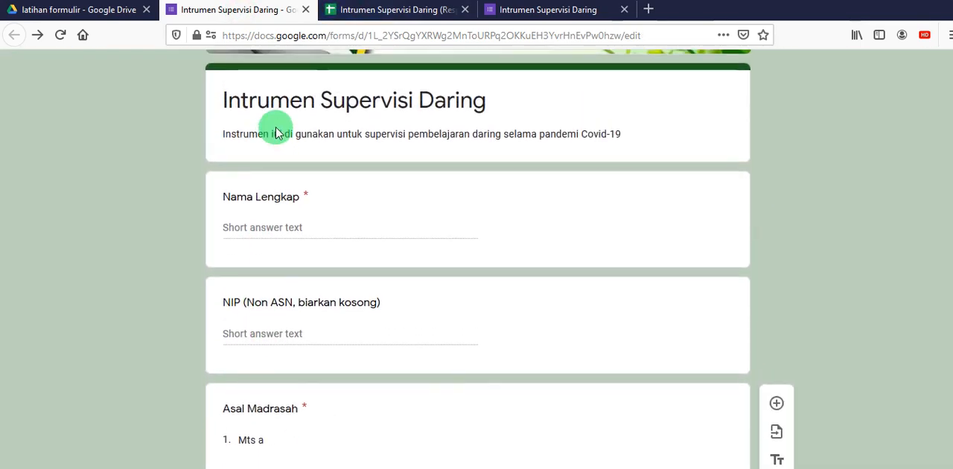
{"action": "scroll", "coordinate": [277, 133], "scroll_direction": "down", "scroll_amount": 8}
{"action": "scroll", "coordinate": [280, 202], "scroll_direction": "down", "scroll_amount": 5}
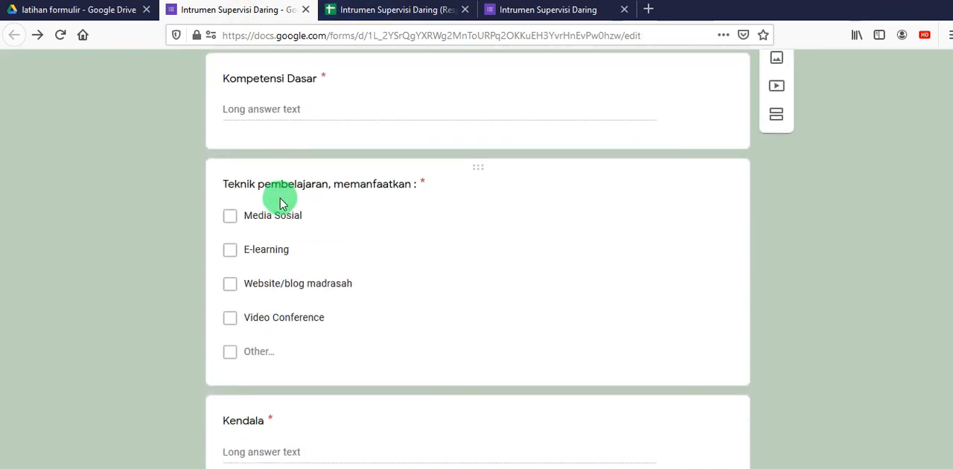
{"action": "left_click", "coordinate": [377, 13]}
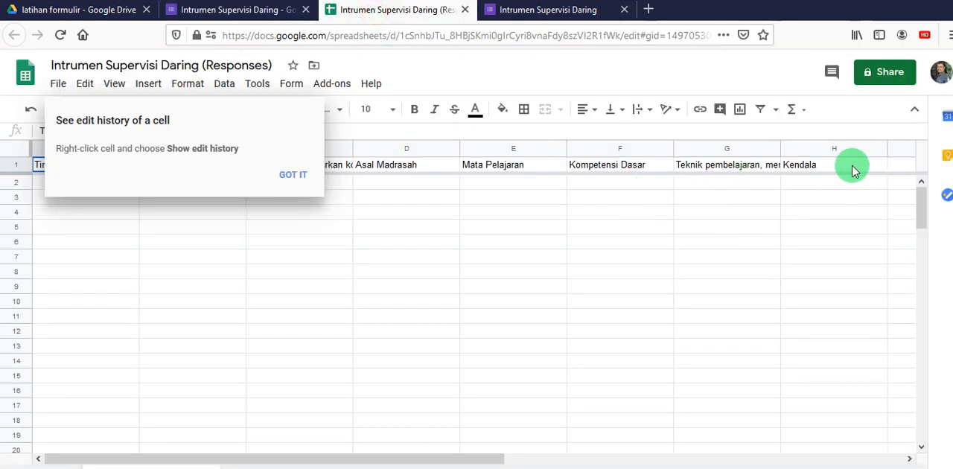
{"action": "left_click", "coordinate": [293, 176]}
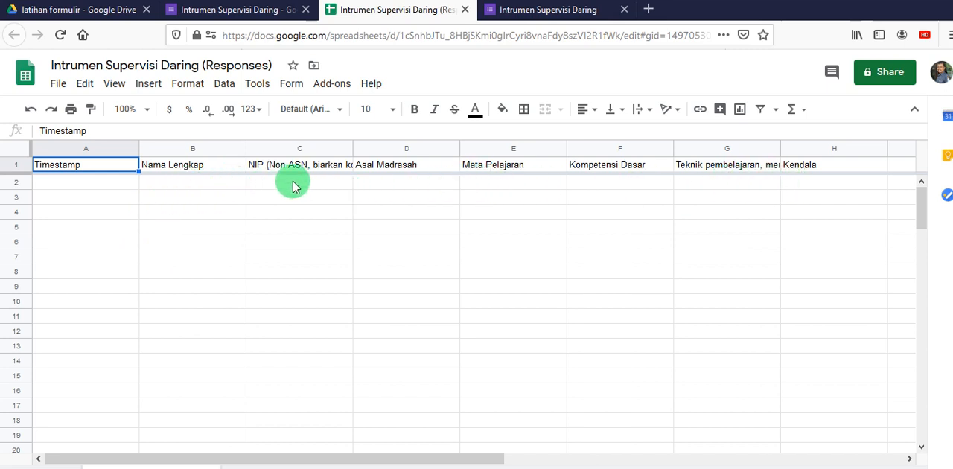
- Switch to the live form and fill in a test name for "Nama Lengkap" and a digits-only employee ID number for "NIP"
{"action": "left_click", "coordinate": [538, 9]}
{"action": "left_click", "coordinate": [306, 362]}
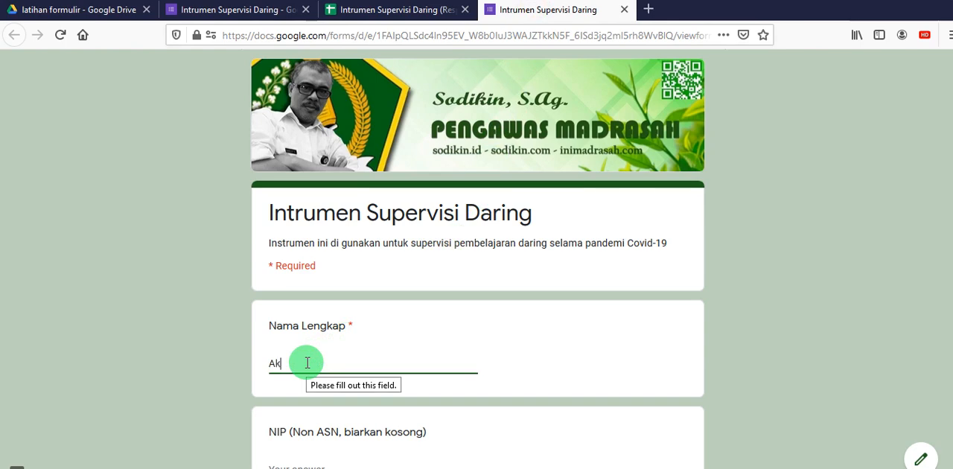
{"action": "type", "text": "Aku"}
{"action": "scroll", "coordinate": [336, 372], "scroll_direction": "down", "scroll_amount": 2}
{"action": "left_click", "coordinate": [339, 330]}
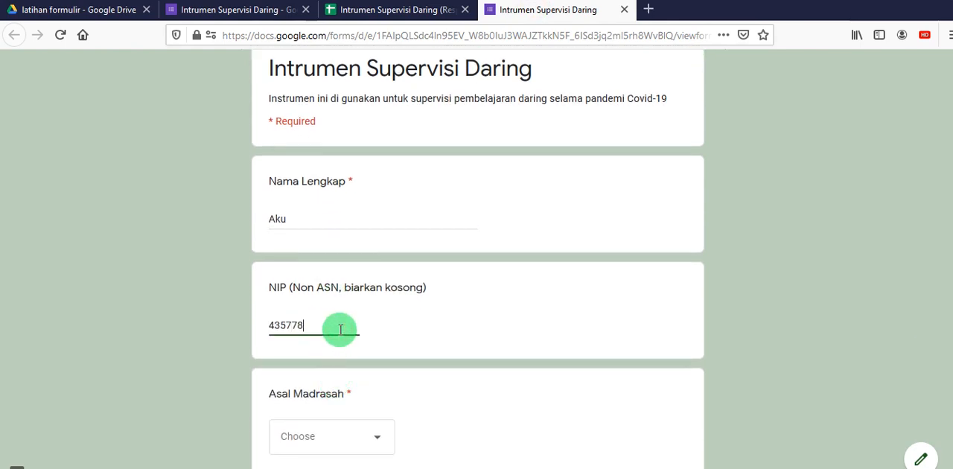
{"action": "type", "text": "43577889kl"}
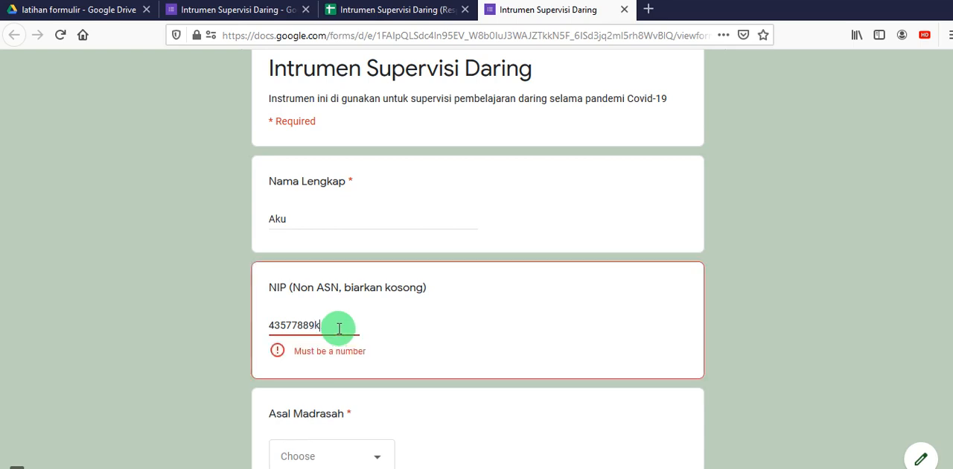
{"action": "key", "text": "BackSpace"}
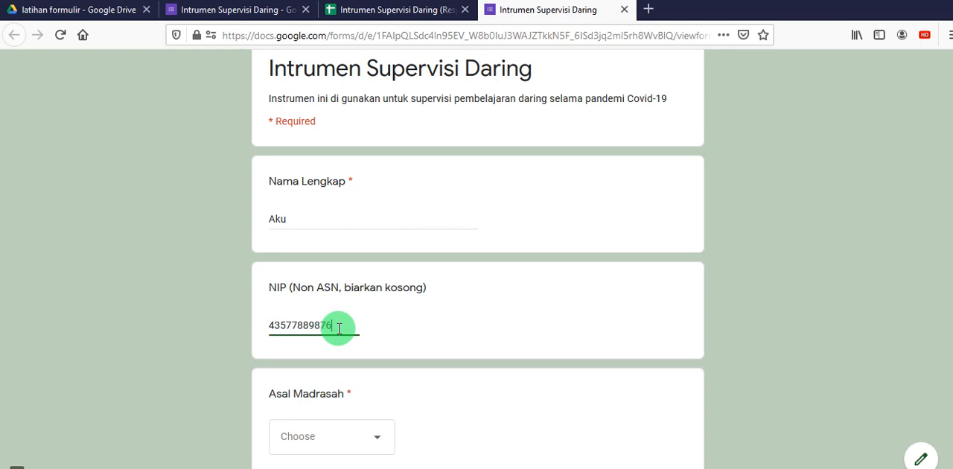
- Answer "Asal Madrasah" with "Mts a" and "Mata Pelajaran" with "Option 4"
{"action": "scroll", "coordinate": [387, 391], "scroll_direction": "down", "scroll_amount": 2}
{"action": "left_click", "coordinate": [385, 372]}
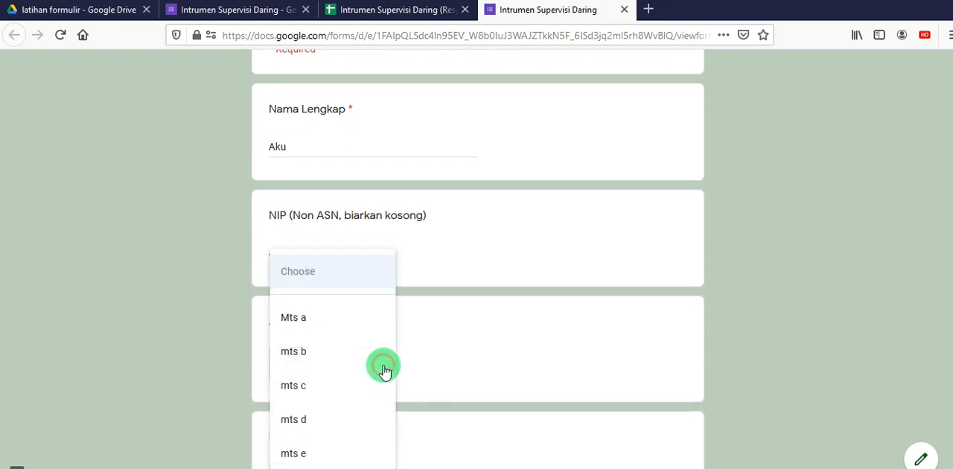
{"action": "left_click", "coordinate": [306, 319]}
{"action": "scroll", "coordinate": [385, 320], "scroll_direction": "down", "scroll_amount": 3}
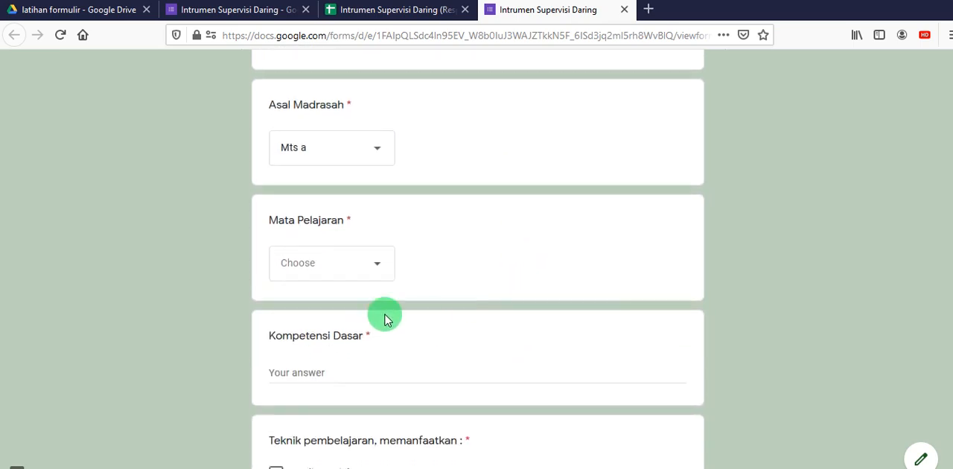
{"action": "left_click", "coordinate": [371, 281]}
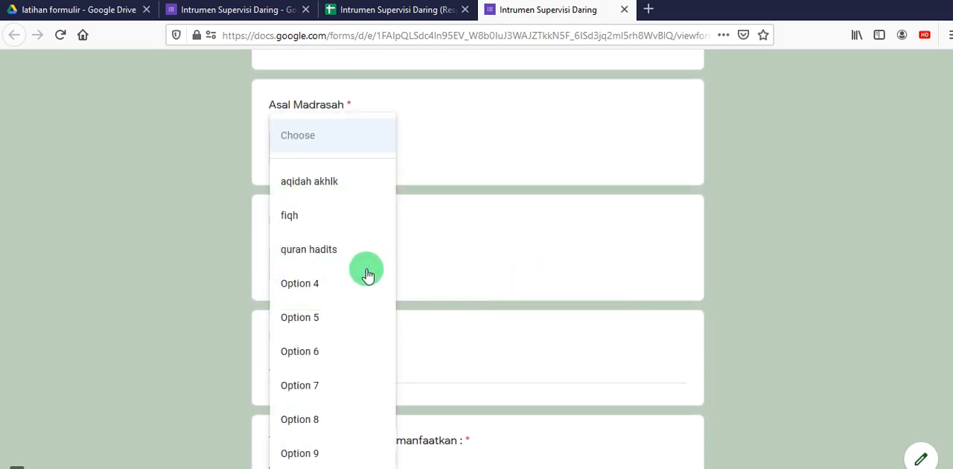
{"action": "left_click", "coordinate": [326, 280]}
- Enter "31. jhgfdjkl;" for "Kompetensi Dasar" and select "Media Sosial" and "E-learning" as the teaching techniques
{"action": "scroll", "coordinate": [624, 256], "scroll_direction": "down", "scroll_amount": 3}
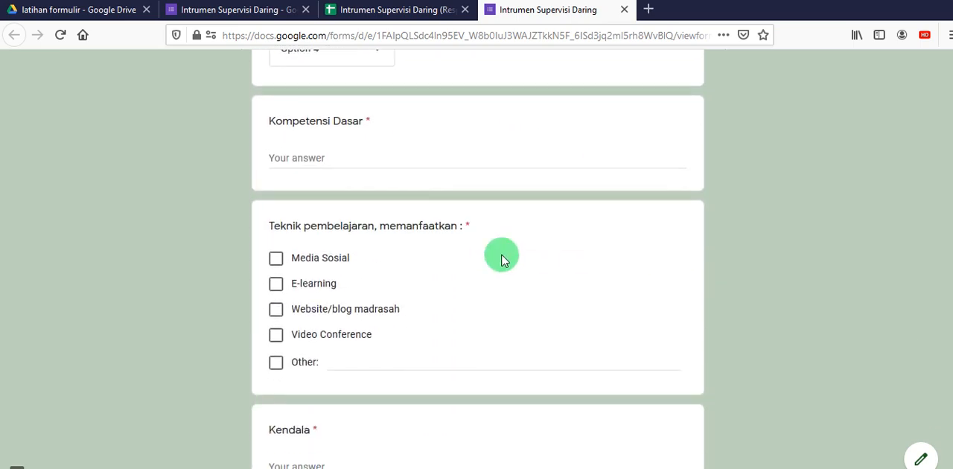
{"action": "left_click", "coordinate": [375, 156]}
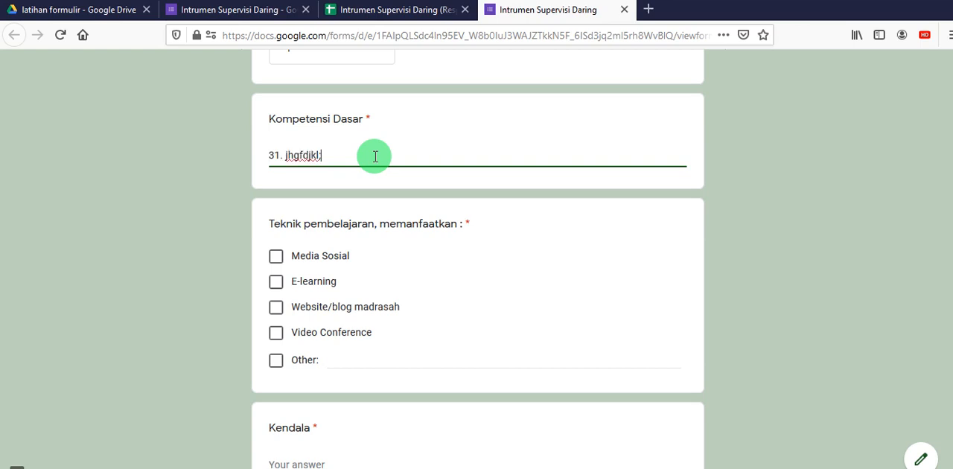
{"action": "left_click", "coordinate": [277, 257]}
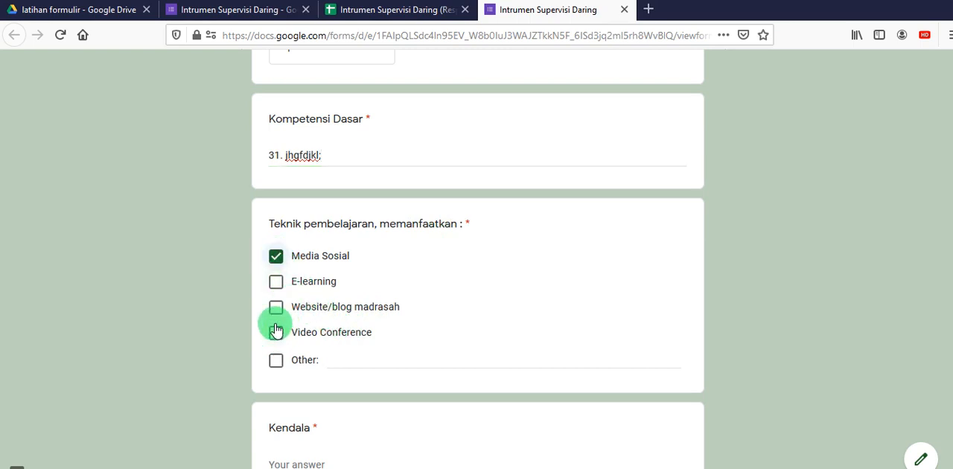
{"action": "left_click", "coordinate": [275, 281]}
- Answer "Kendala" with "tidak semua siswa punya hp" and submit the form
{"action": "scroll", "coordinate": [469, 290], "scroll_direction": "down", "scroll_amount": 5}
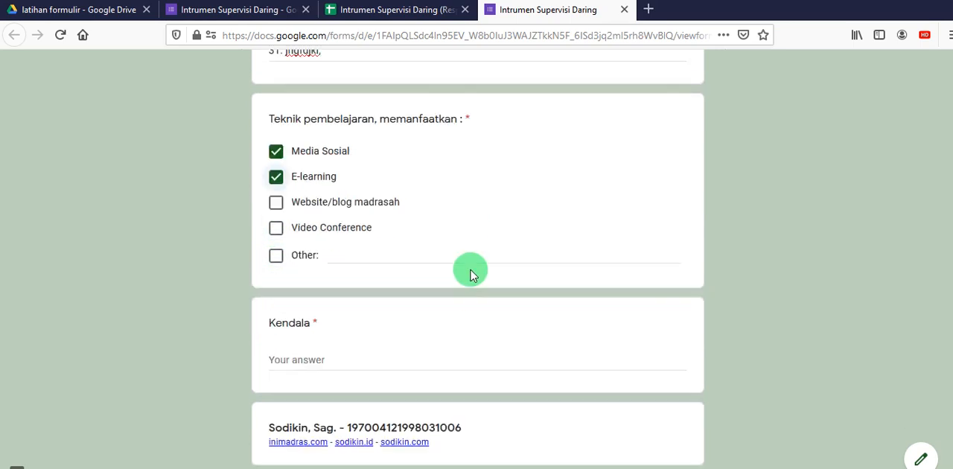
{"action": "left_click", "coordinate": [393, 249]}
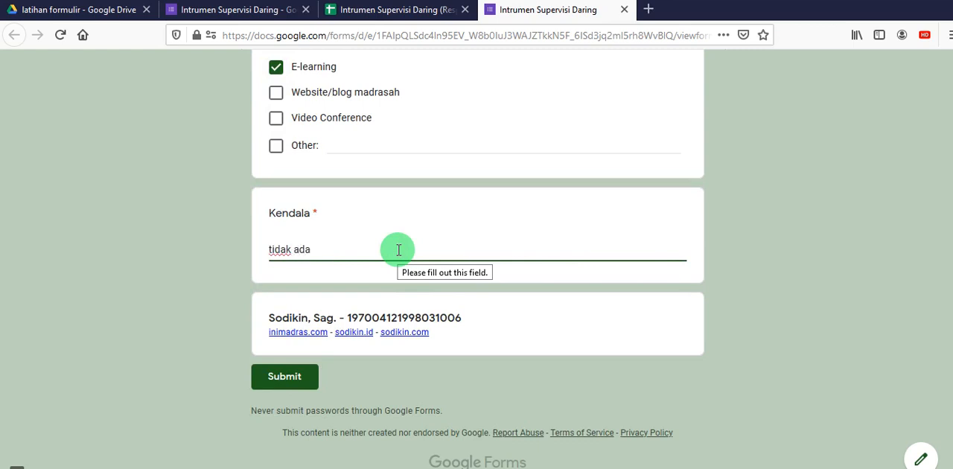
{"action": "key", "text": "BackSpace"}
{"action": "key", "text": "BackSpace"}
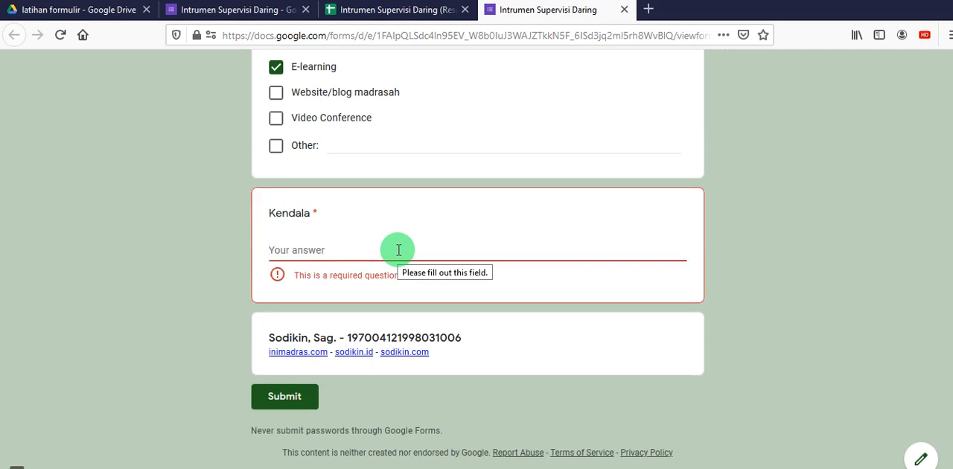
{"action": "type", "text": "tidak semua siswa punya hp"}
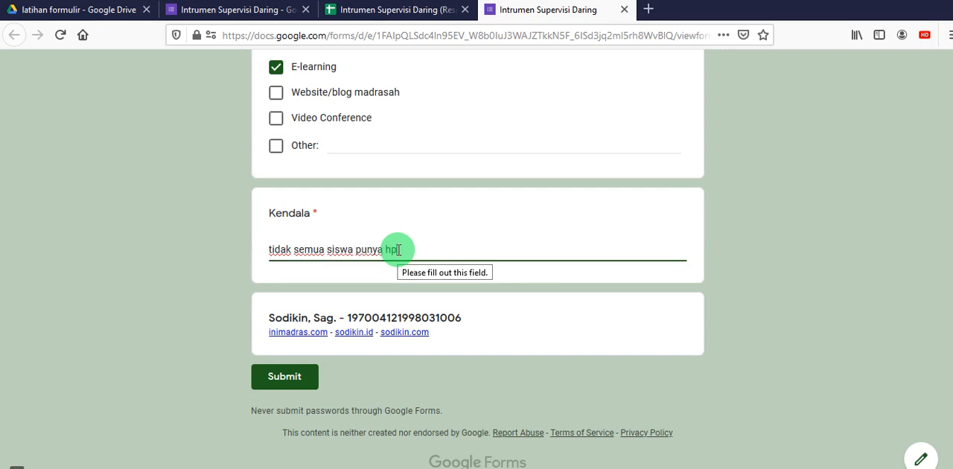
{"action": "left_click", "coordinate": [290, 383]}
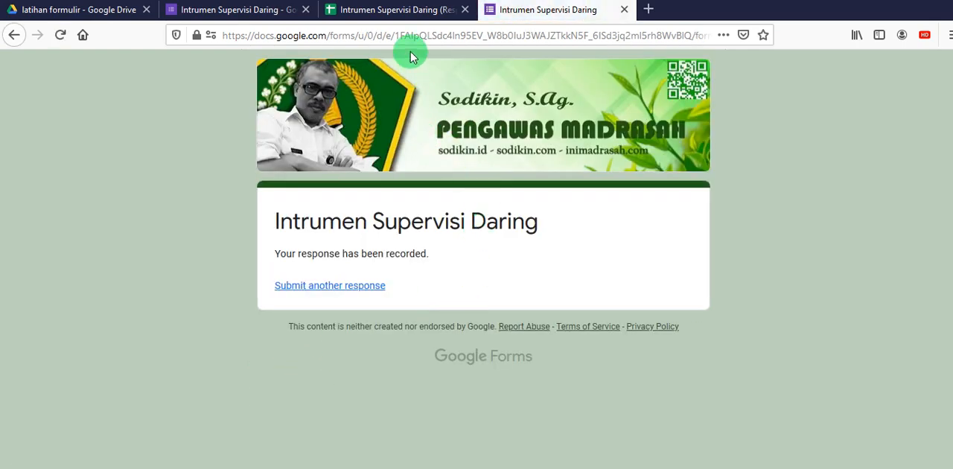
- Check the submitted answers in the linked spreadsheet and open the response summary in the form editor
{"action": "left_click", "coordinate": [372, 10]}
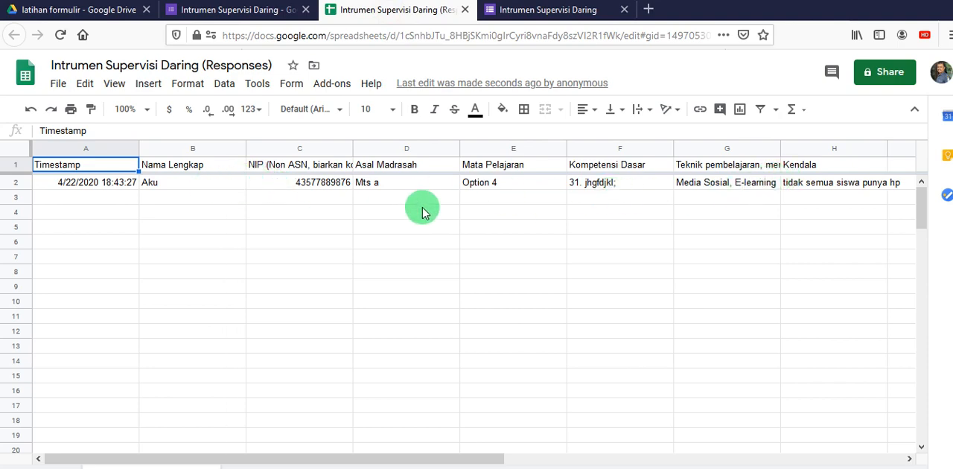
{"action": "left_click", "coordinate": [246, 11]}
{"action": "scroll", "coordinate": [491, 212], "scroll_direction": "up", "scroll_amount": 10}
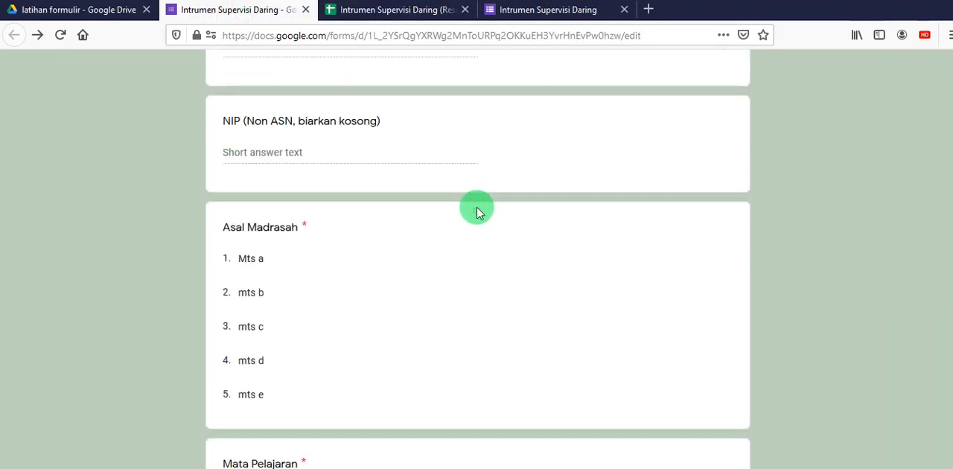
{"action": "scroll", "coordinate": [477, 210], "scroll_direction": "up", "scroll_amount": 5}
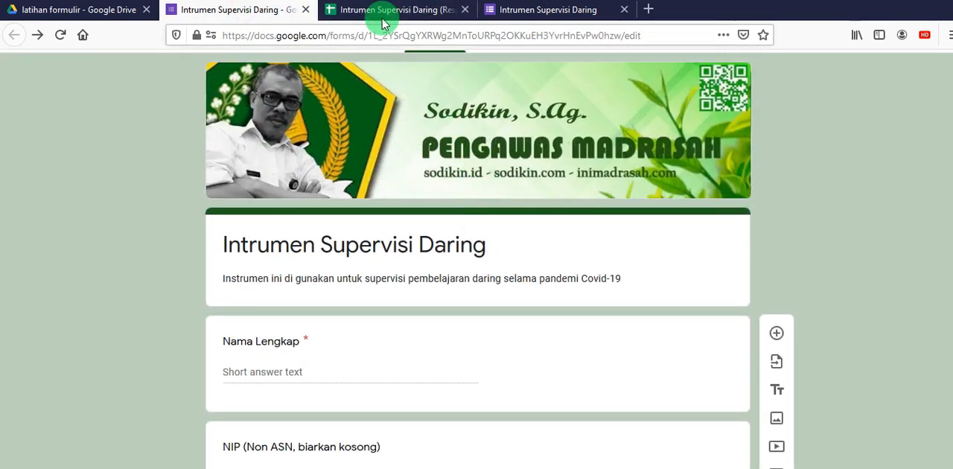
{"action": "scroll", "coordinate": [494, 207], "scroll_direction": "up", "scroll_amount": 2}
{"action": "left_click", "coordinate": [502, 114]}
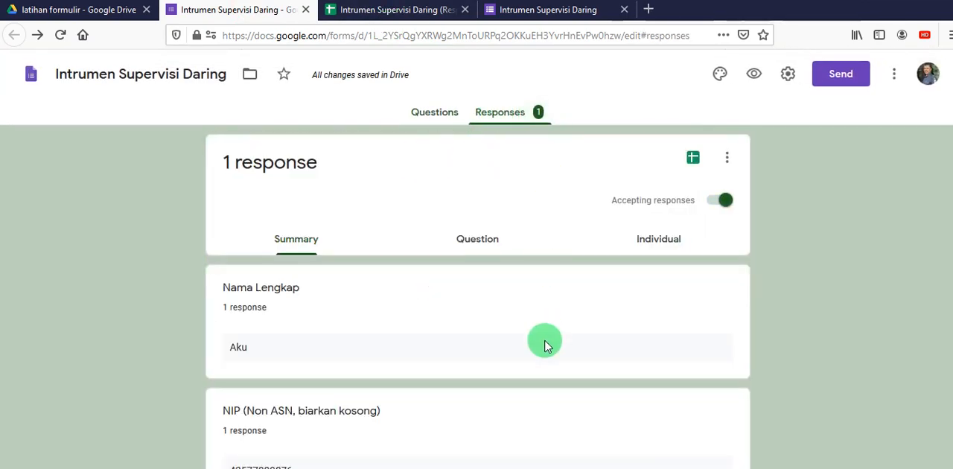
- Review the response summary question by question, including the "Asal Madrasah" and "Mata Pelajaran" pie charts, the "Teknik pembelajaran" bar chart and "Kendala"
{"action": "scroll", "coordinate": [545, 345], "scroll_direction": "down", "scroll_amount": 10}
{"action": "scroll", "coordinate": [446, 252], "scroll_direction": "up", "scroll_amount": 2}
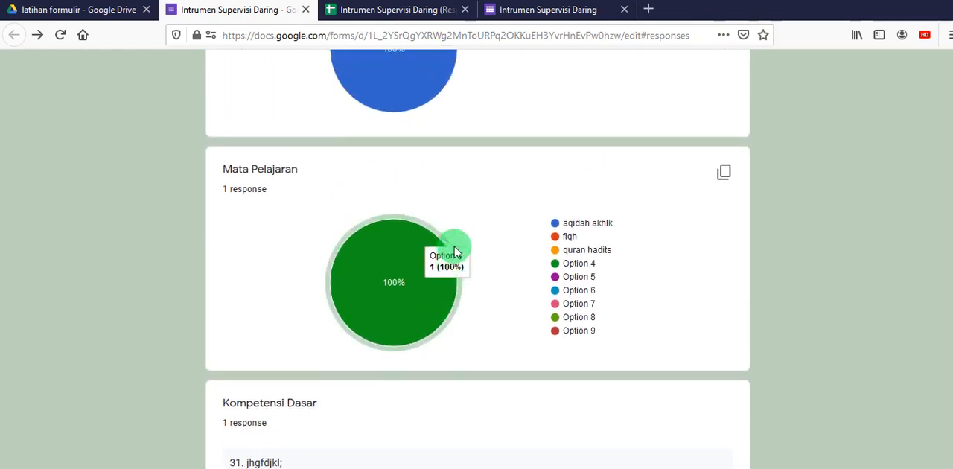
{"action": "scroll", "coordinate": [455, 252], "scroll_direction": "down", "scroll_amount": 3}
{"action": "scroll", "coordinate": [485, 278], "scroll_direction": "up", "scroll_amount": 7}
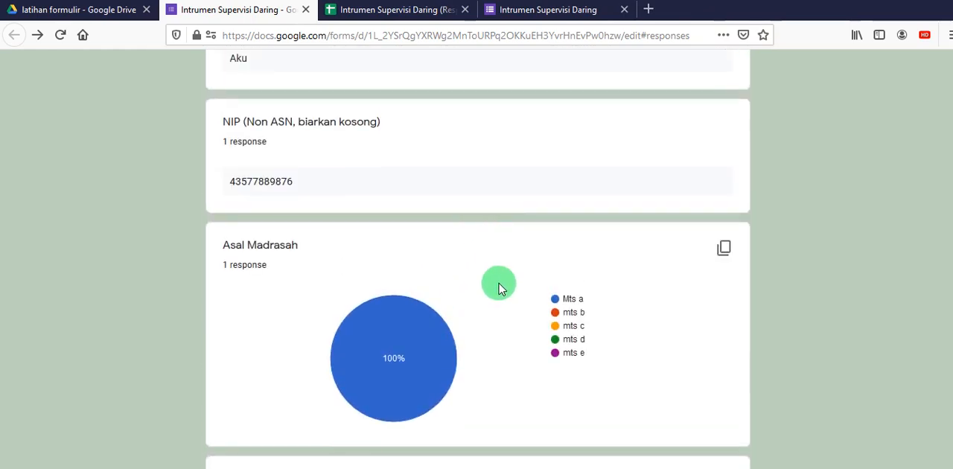
{"action": "scroll", "coordinate": [500, 290], "scroll_direction": "down", "scroll_amount": 2}
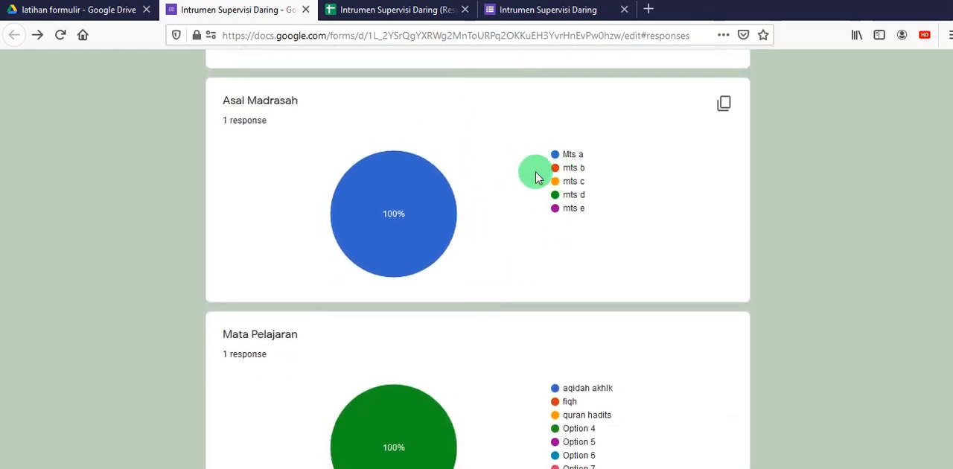
{"action": "scroll", "coordinate": [502, 196], "scroll_direction": "down", "scroll_amount": 3}
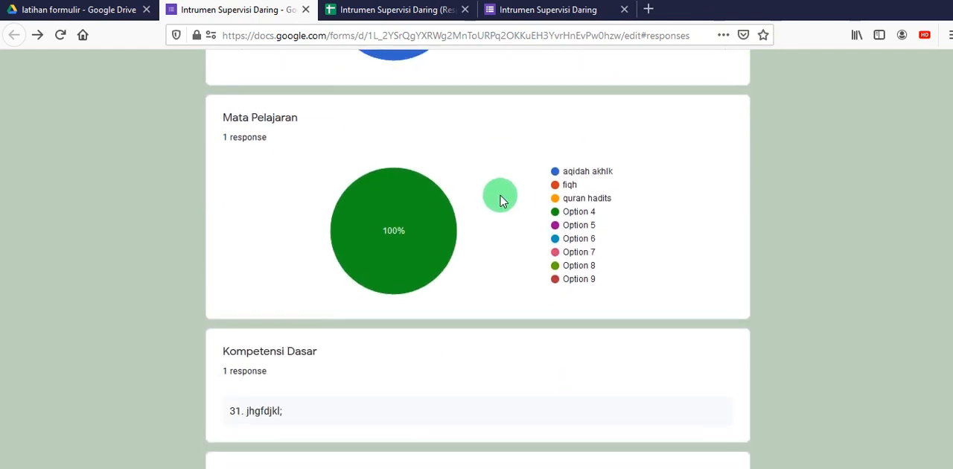
{"action": "scroll", "coordinate": [499, 202], "scroll_direction": "down", "scroll_amount": 3}
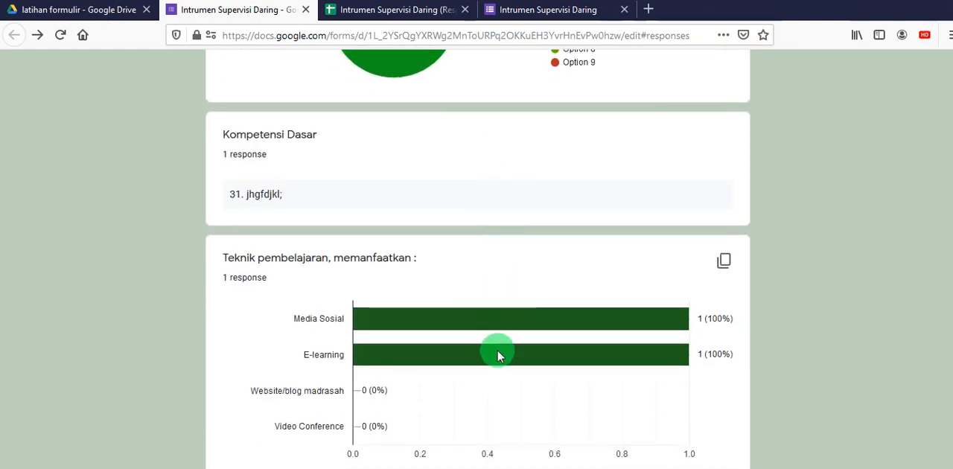
{"action": "mouse_move", "coordinate": [506, 332]}
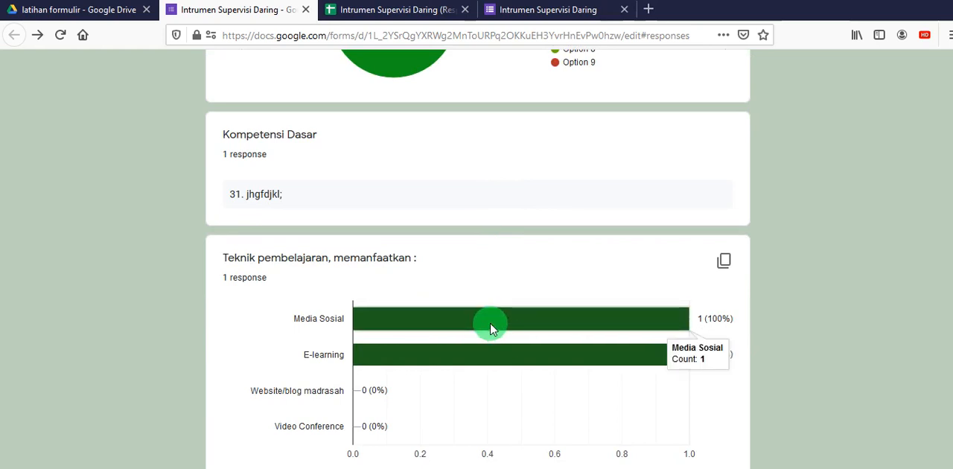
{"action": "scroll", "coordinate": [417, 182], "scroll_direction": "up", "scroll_amount": 1}
{"action": "scroll", "coordinate": [416, 183], "scroll_direction": "up", "scroll_amount": 2}
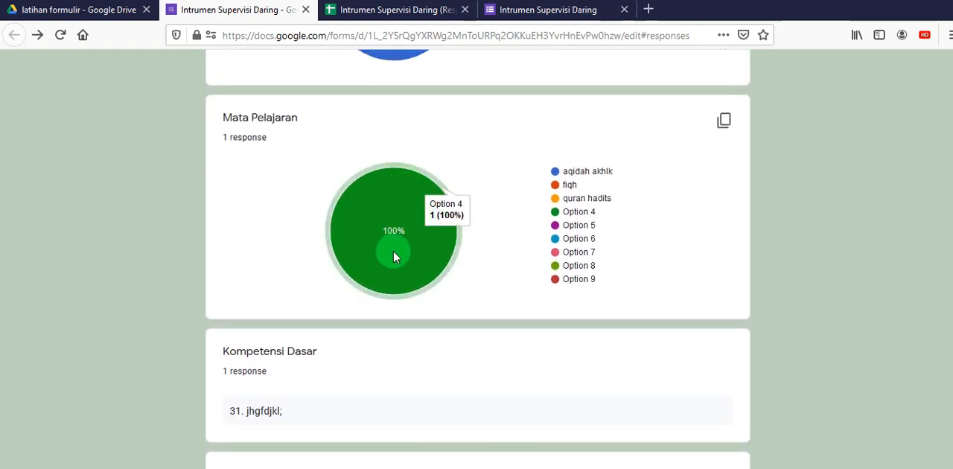
{"action": "scroll", "coordinate": [419, 158], "scroll_direction": "down", "scroll_amount": 5}
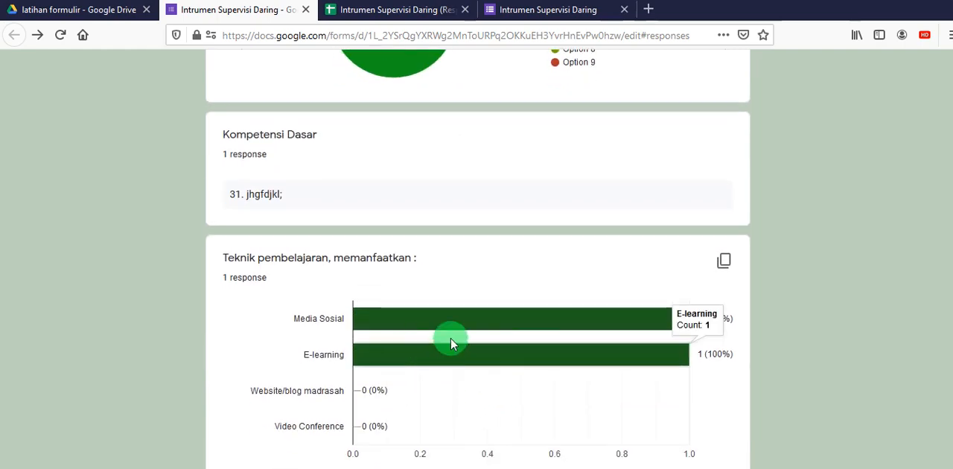
{"action": "scroll", "coordinate": [759, 324], "scroll_direction": "down", "scroll_amount": 1}
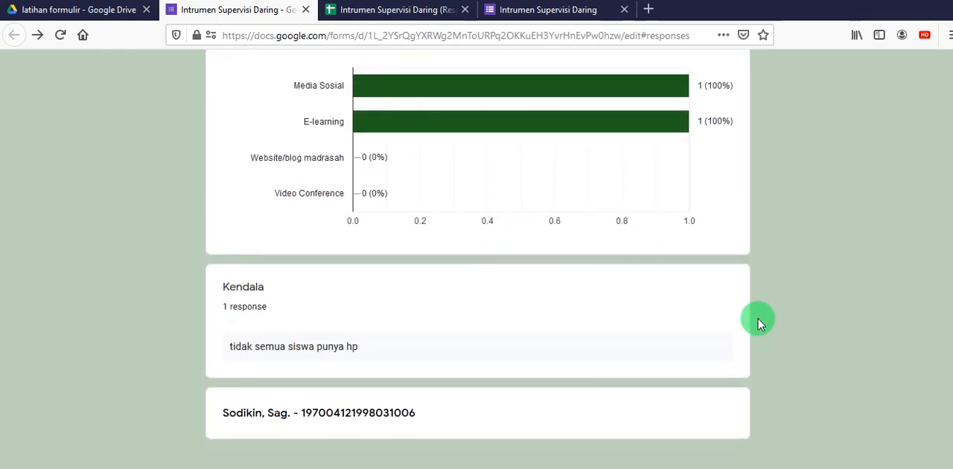
{"action": "scroll", "coordinate": [749, 324], "scroll_direction": "up", "scroll_amount": 15}
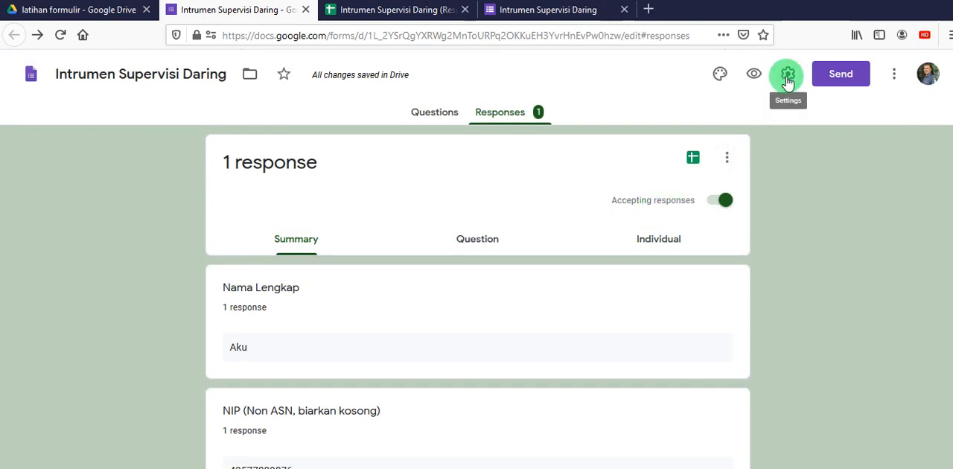
- Open the individual response view and look through the submitted answers
{"action": "scroll", "coordinate": [451, 292], "scroll_direction": "down", "scroll_amount": 2}
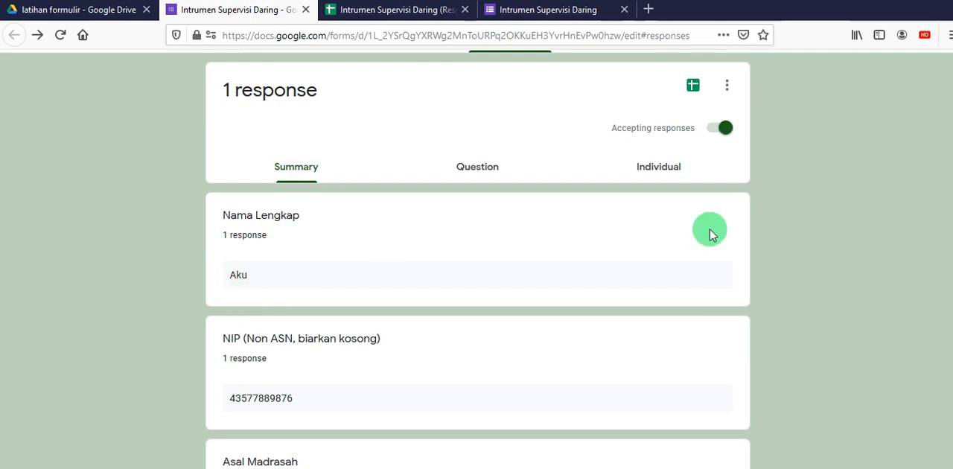
{"action": "left_click", "coordinate": [657, 172]}
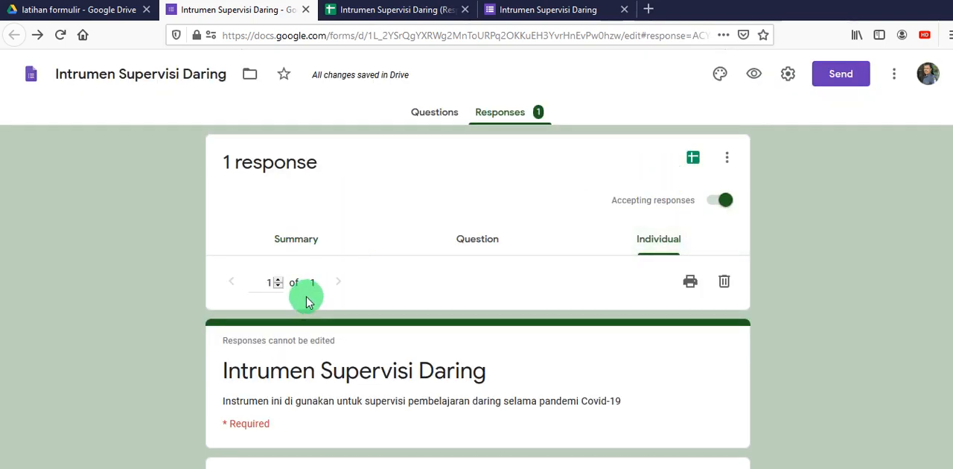
{"action": "scroll", "coordinate": [402, 259], "scroll_direction": "down", "scroll_amount": 3}
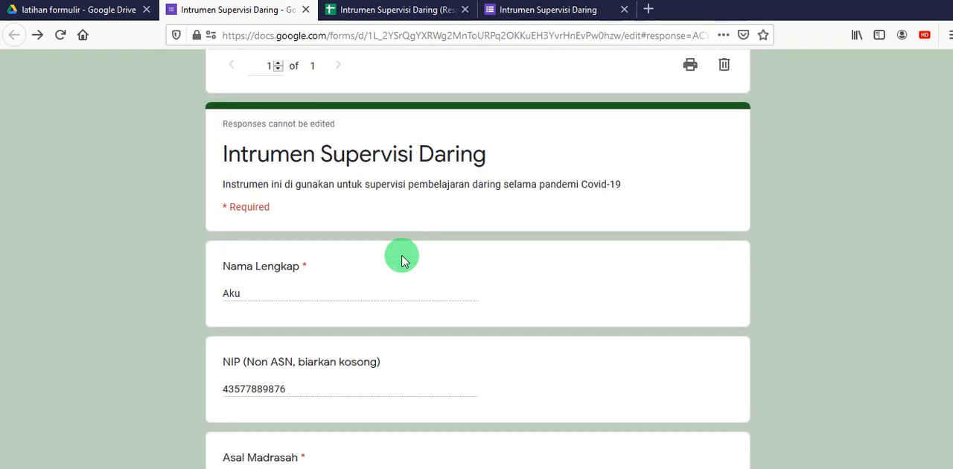
{"action": "scroll", "coordinate": [402, 260], "scroll_direction": "down", "scroll_amount": 2}
{"action": "scroll", "coordinate": [402, 259], "scroll_direction": "up", "scroll_amount": 5}
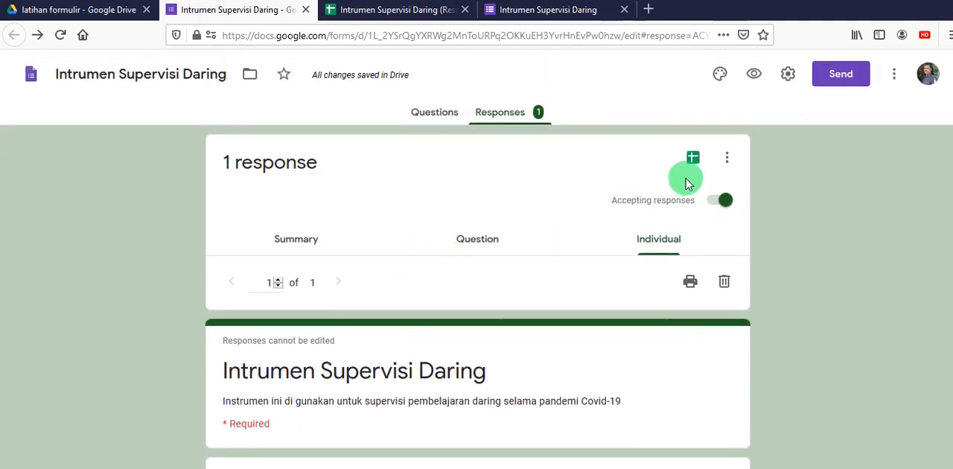
- Enable "Edit after submit" in the form's general settings, with "Collect email addresses" and "Limit to 1 response" switched off
{"action": "left_click", "coordinate": [788, 74]}
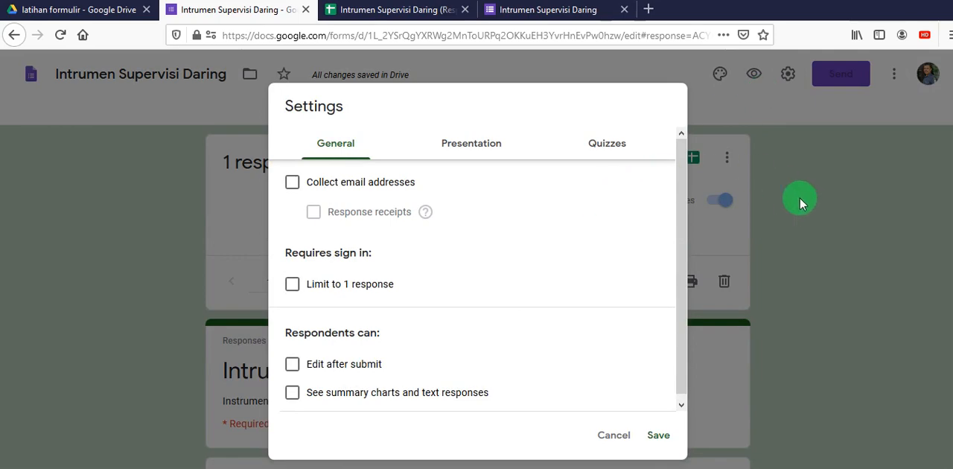
{"action": "left_click", "coordinate": [610, 437]}
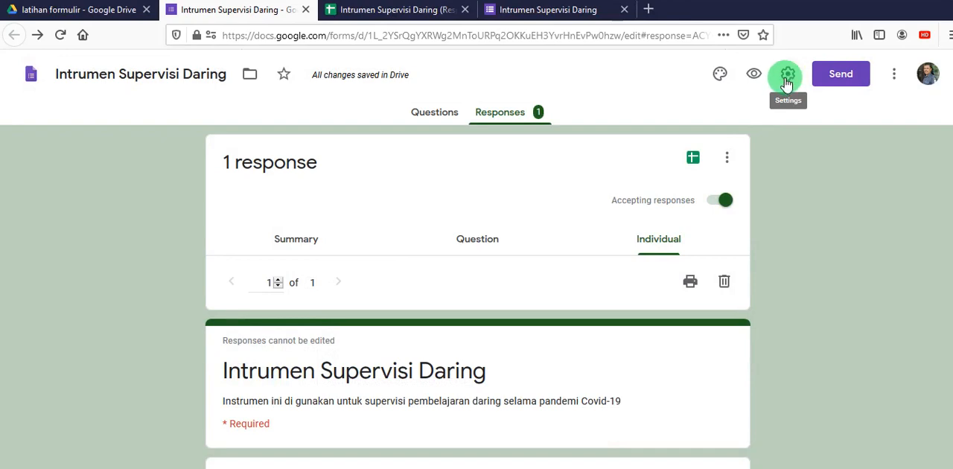
{"action": "left_click", "coordinate": [787, 77]}
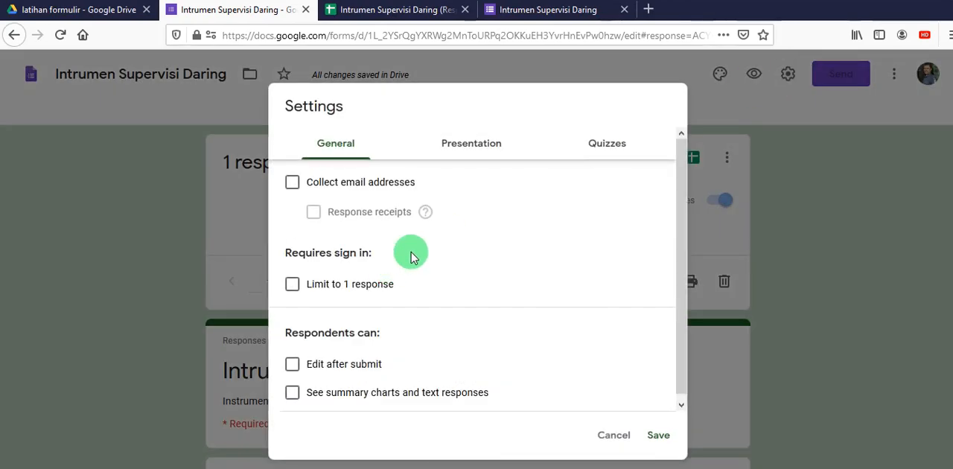
{"action": "left_click", "coordinate": [291, 185]}
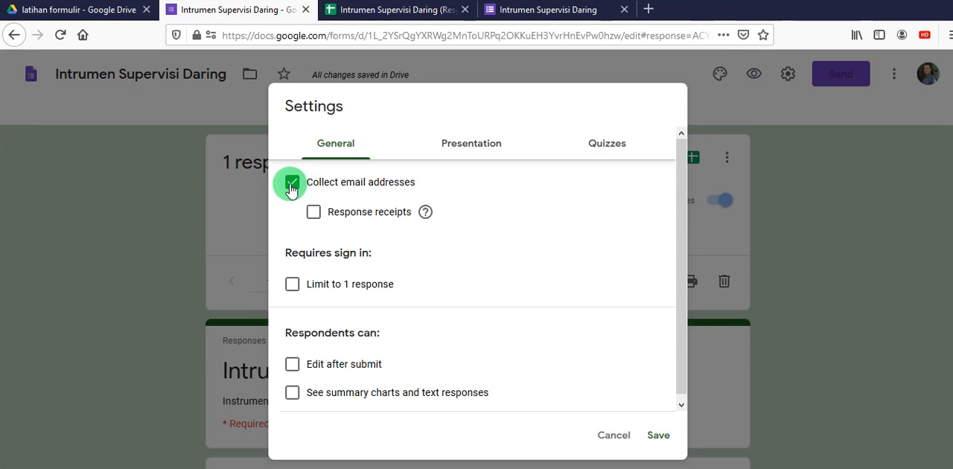
{"action": "left_click", "coordinate": [291, 186]}
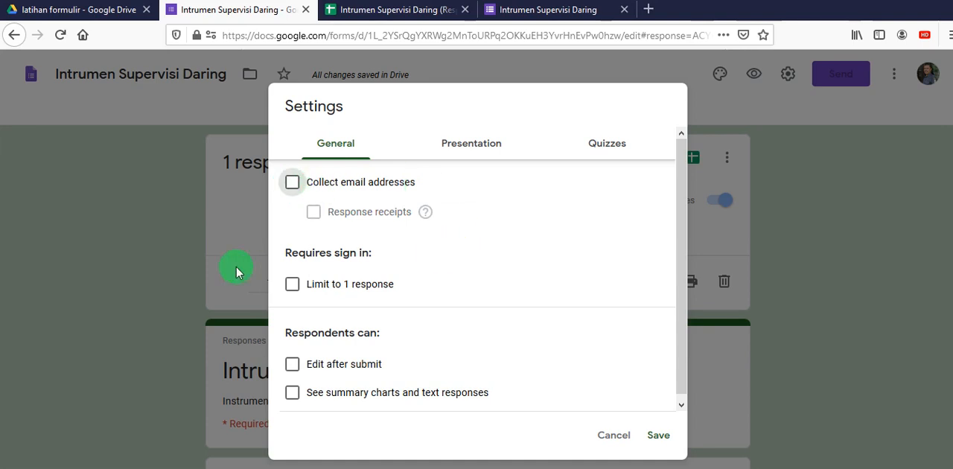
{"action": "left_click", "coordinate": [293, 285]}
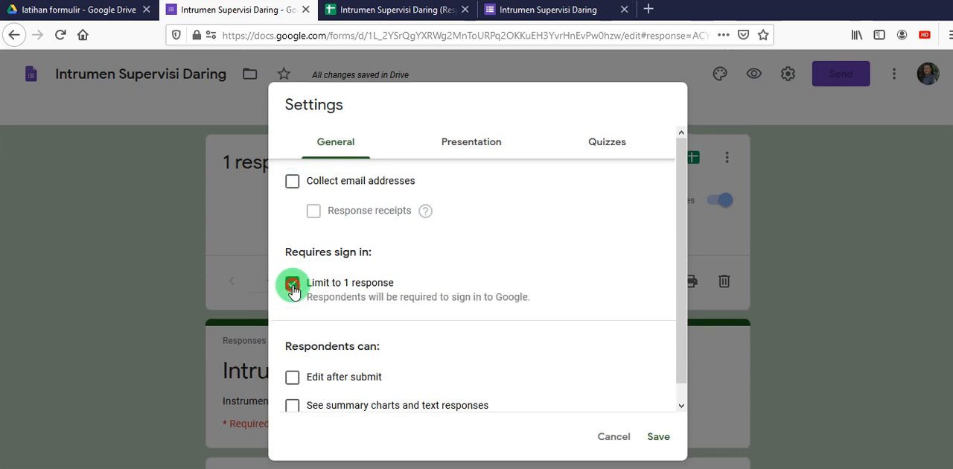
{"action": "left_click", "coordinate": [292, 289]}
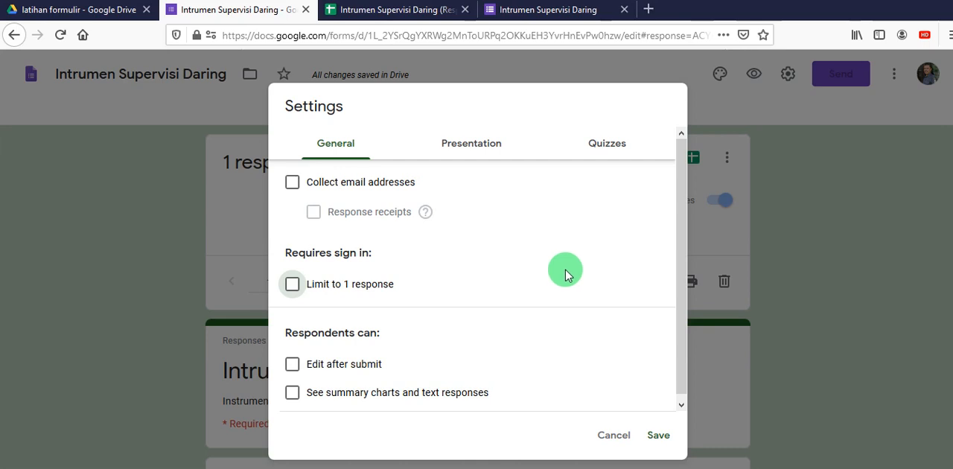
{"action": "scroll", "coordinate": [450, 303], "scroll_direction": "down", "scroll_amount": 1}
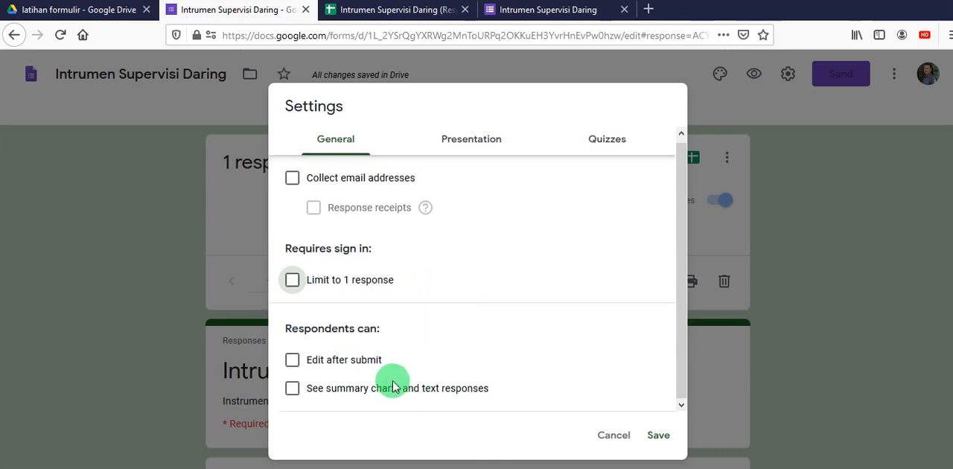
{"action": "left_click", "coordinate": [293, 361]}
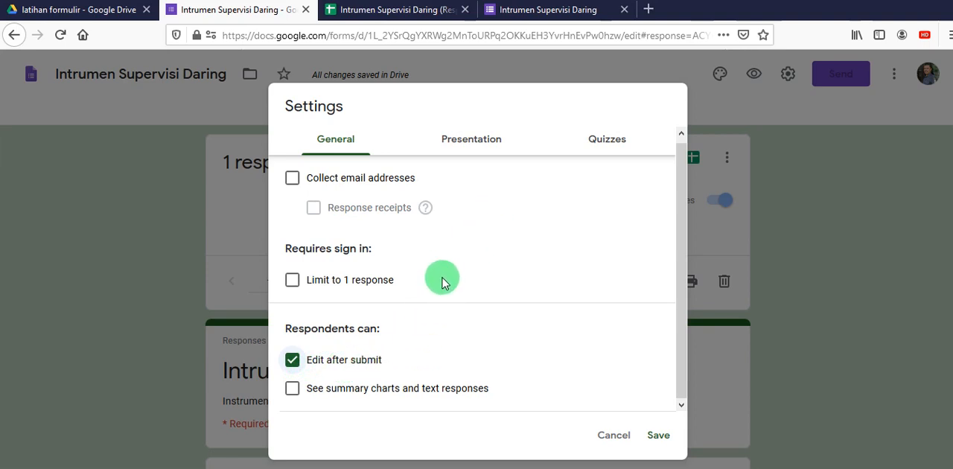
- Set the form's confirmation message to "Terimakasih sudah merespon instrumen super daring in" and save the settings
{"action": "left_click", "coordinate": [464, 146]}
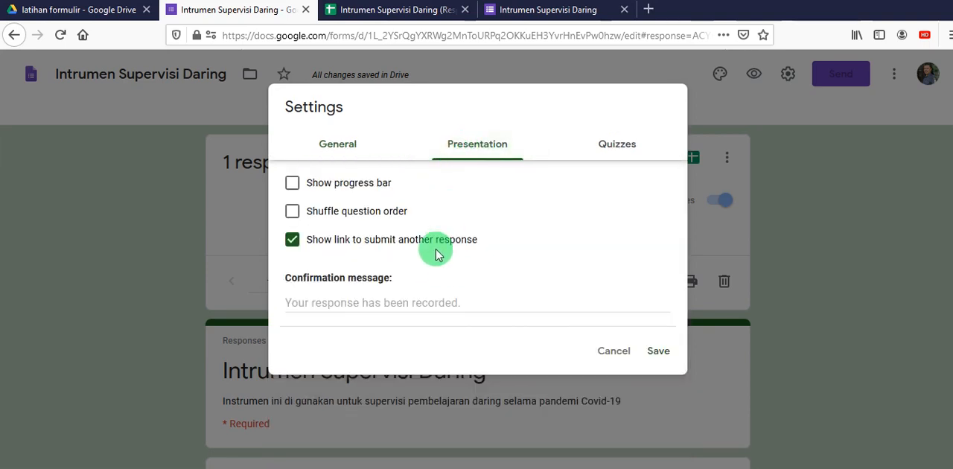
{"action": "left_click", "coordinate": [401, 304]}
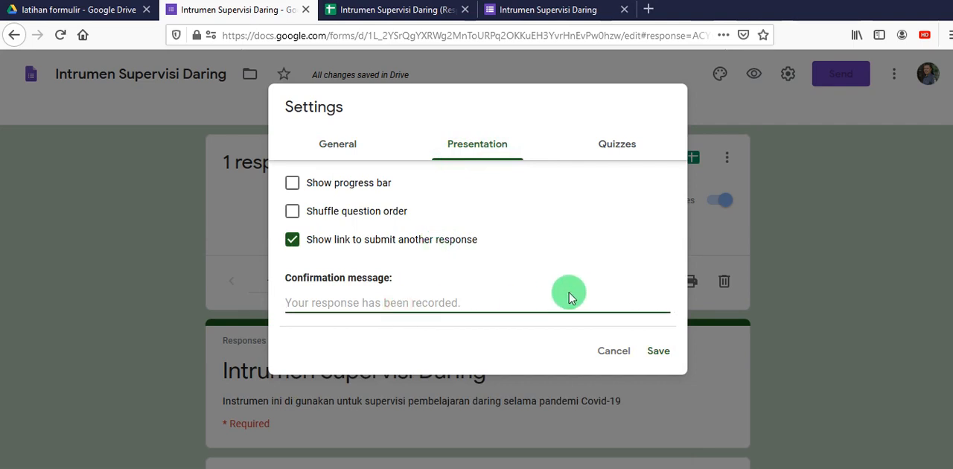
{"action": "type", "text": "Ter"}
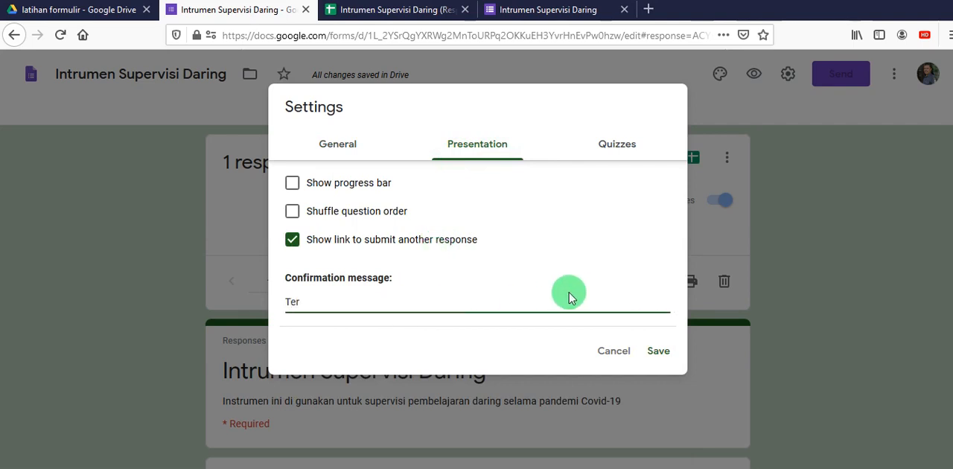
{"action": "type", "text": "imakasih "}
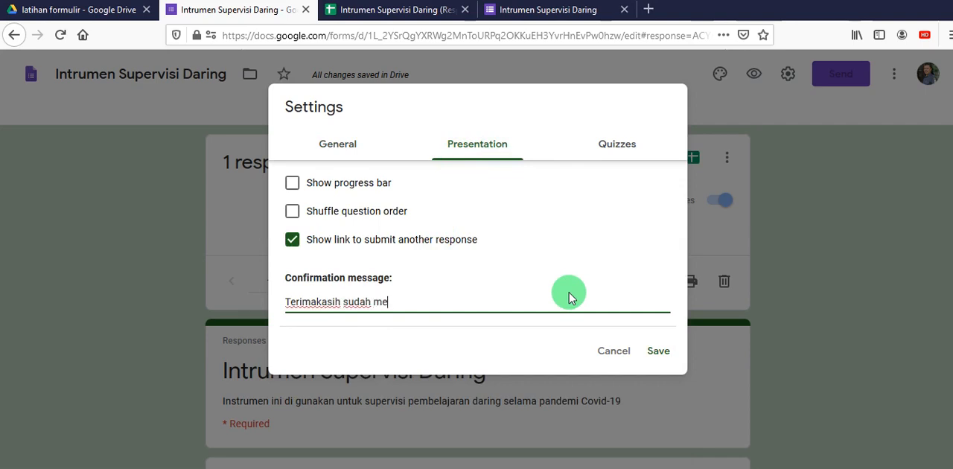
{"action": "type", "text": "sudah merespon instr"}
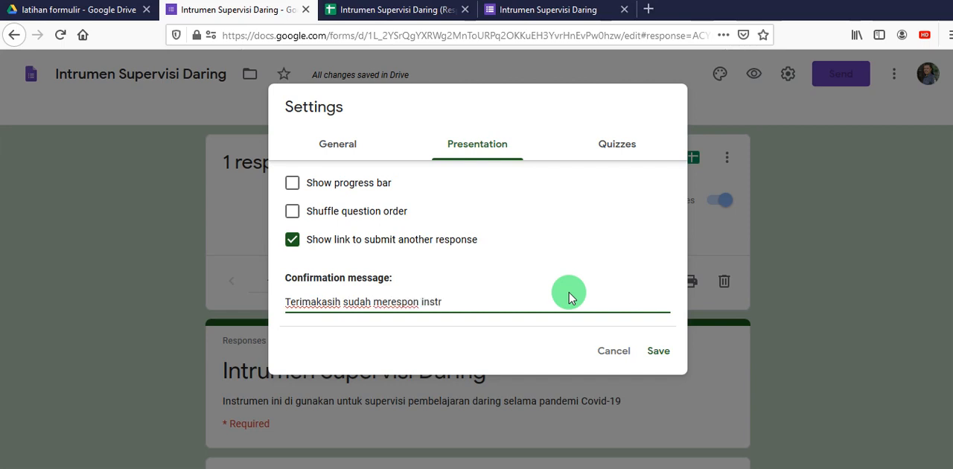
{"action": "type", "text": "umen super da"}
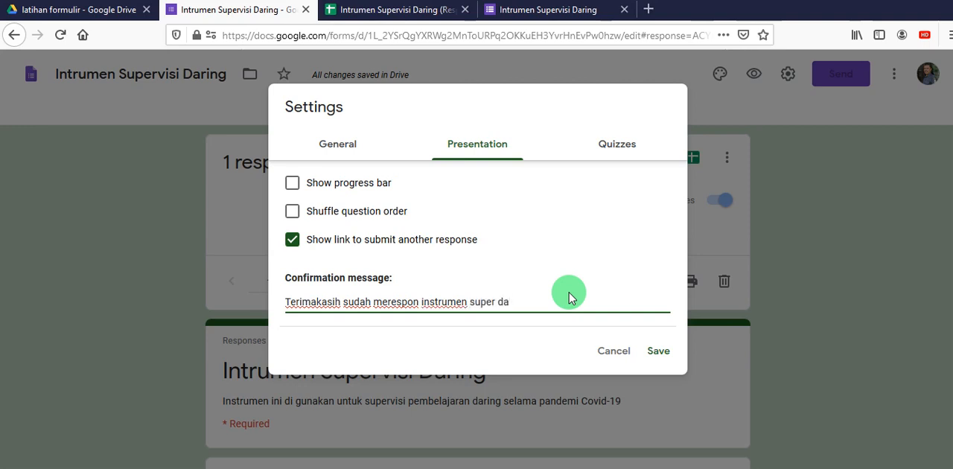
{"action": "type", "text": "ring ini"}
{"action": "left_click", "coordinate": [654, 358]}
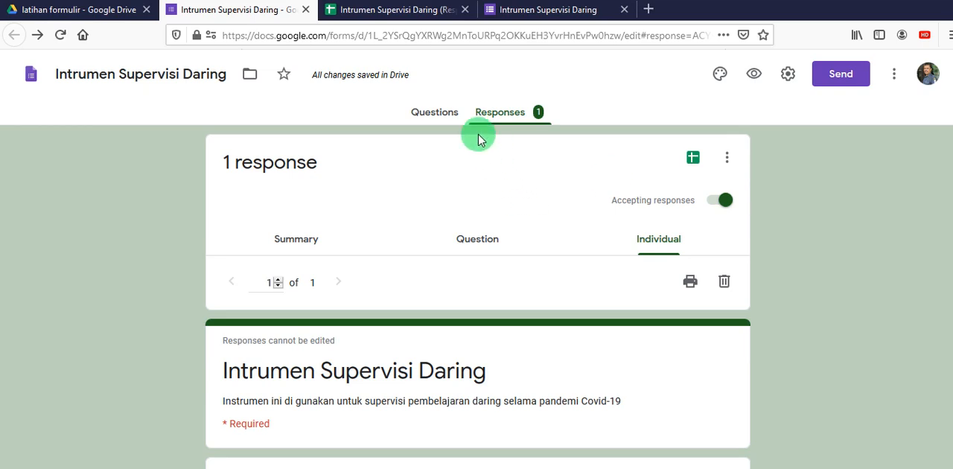
- Get the form's shareable link from the send options, shorten the URL and copy it
{"action": "left_click", "coordinate": [842, 76]}
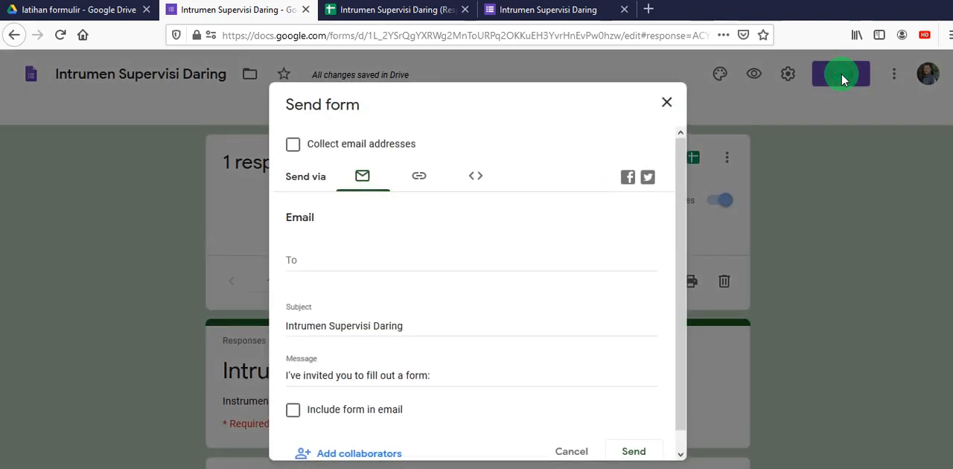
{"action": "left_click", "coordinate": [421, 179]}
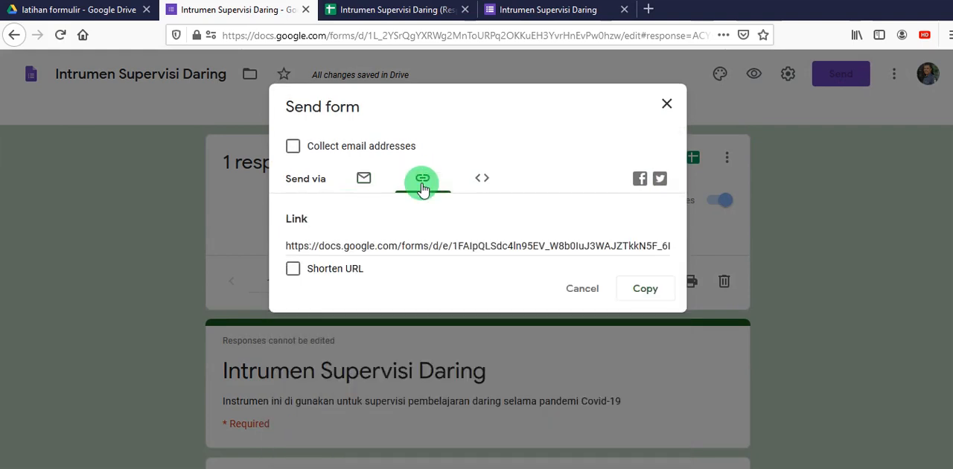
{"action": "left_click_drag", "start_coordinate": [292, 247], "coordinate": [703, 249]}
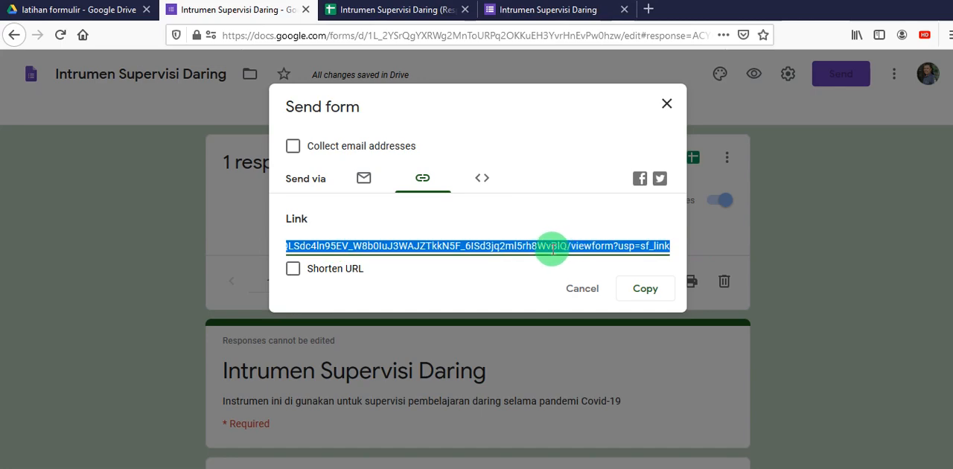
{"action": "left_click", "coordinate": [293, 271]}
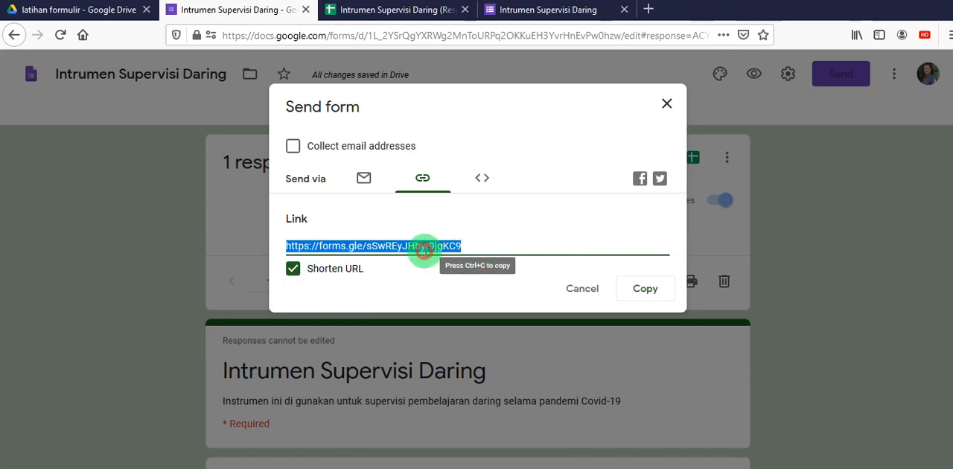
{"action": "right_click", "coordinate": [429, 249]}
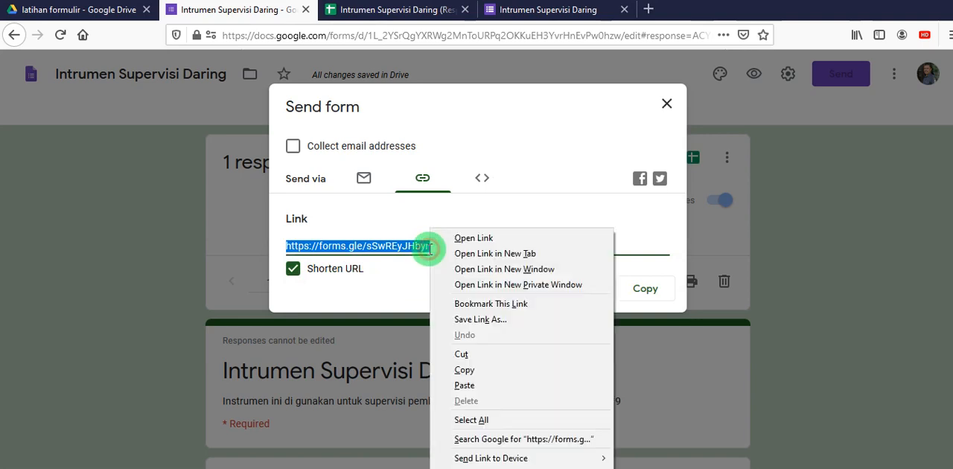
{"action": "left_click", "coordinate": [459, 362]}
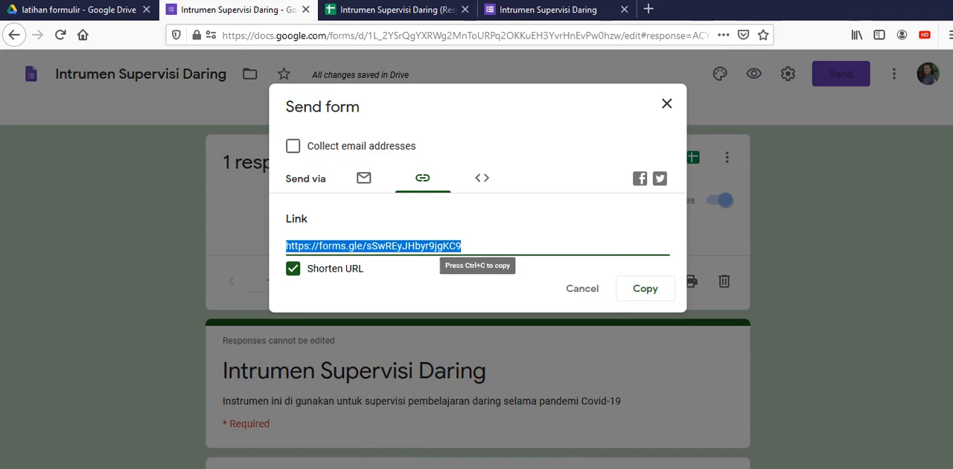
{"action": "key", "text": "alt+Tab"}
{"action": "left_click", "coordinate": [370, 164]}
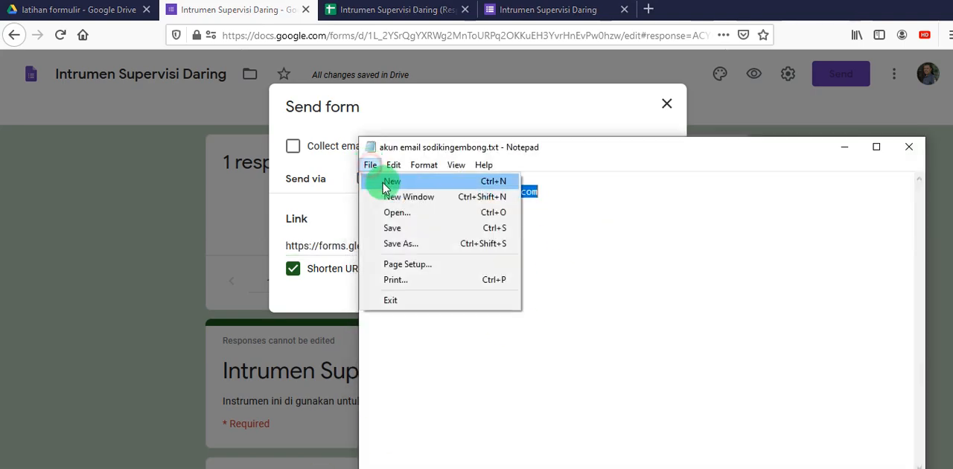
{"action": "left_click", "coordinate": [390, 181]}
{"action": "right_click", "coordinate": [411, 198]}
{"action": "left_click", "coordinate": [443, 264]}
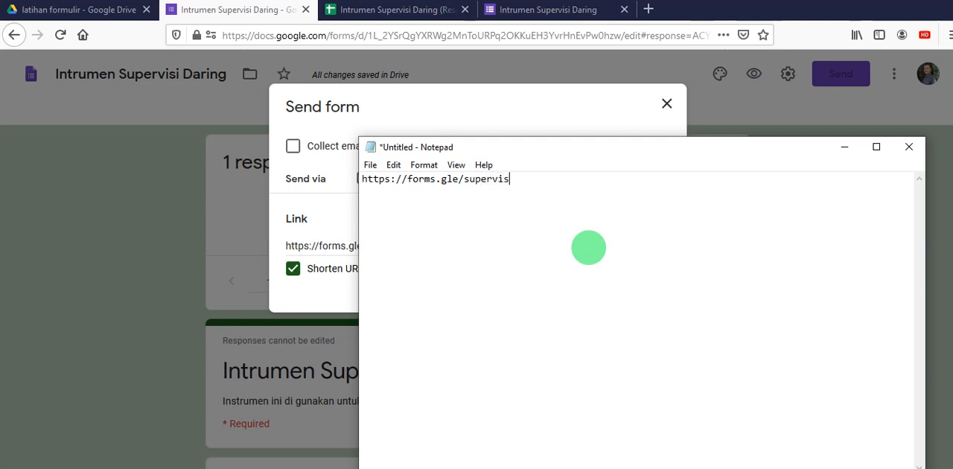
- Copy the custom link from Notepad and try to replace the form's shortened link with it in the send dialog
{"action": "left_click_drag", "start_coordinate": [527, 178], "coordinate": [330, 172]}
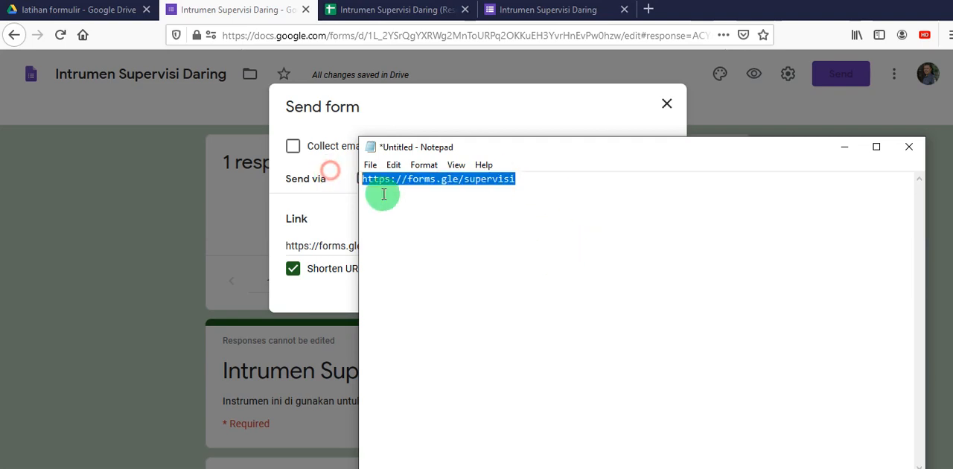
{"action": "right_click", "coordinate": [387, 179]}
{"action": "left_click", "coordinate": [399, 219]}
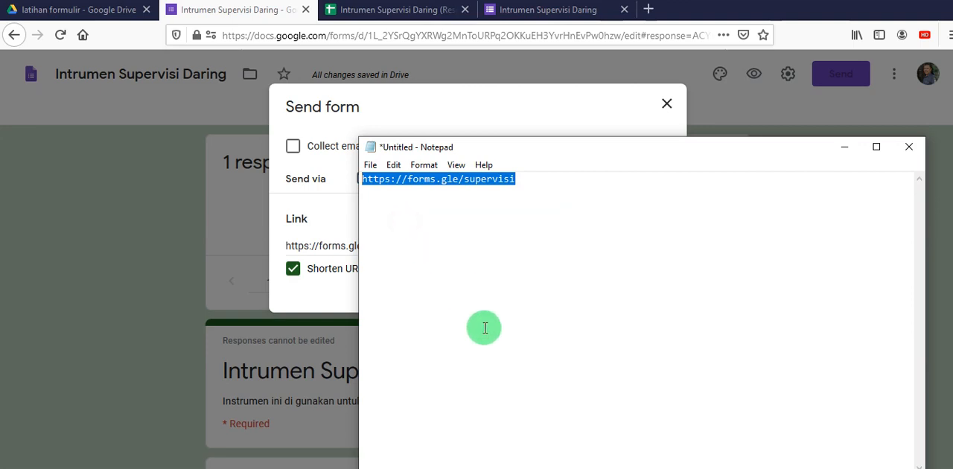
{"action": "left_click", "coordinate": [430, 110]}
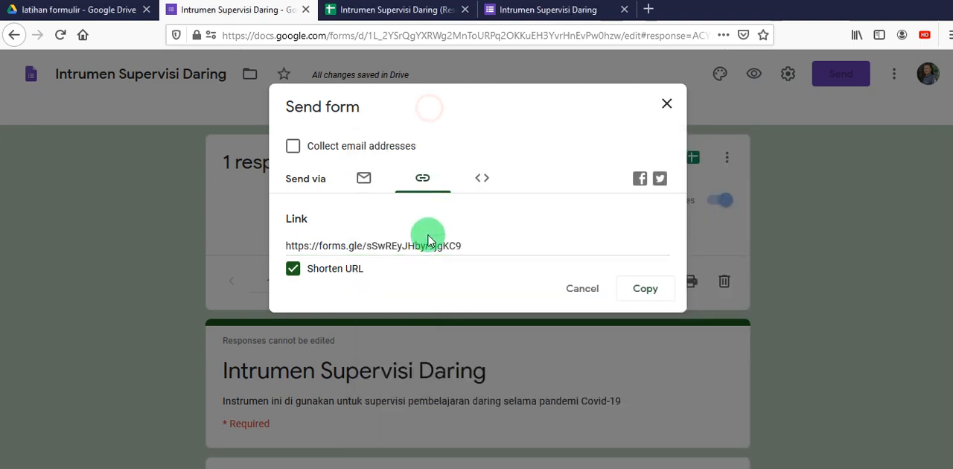
{"action": "left_click", "coordinate": [446, 247]}
{"action": "right_click", "coordinate": [441, 242]}
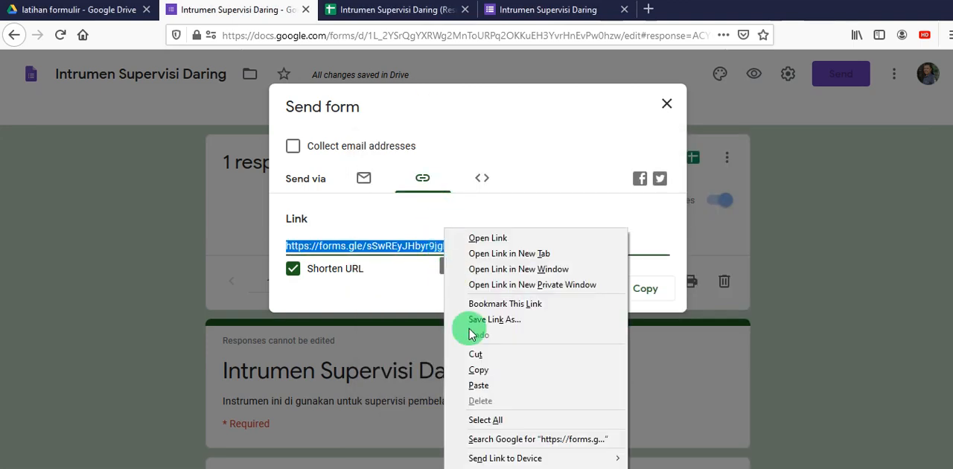
{"action": "left_click", "coordinate": [478, 388]}
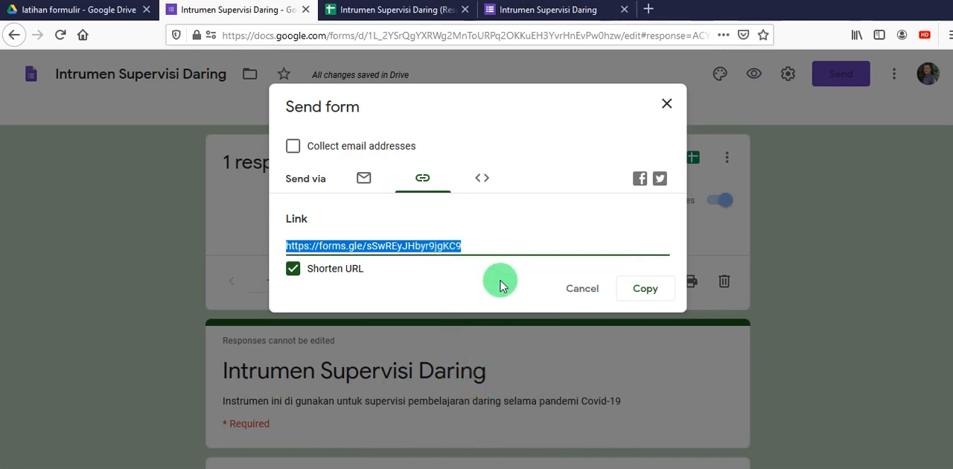
{"action": "left_click", "coordinate": [468, 245]}
{"action": "left_click", "coordinate": [468, 245]}
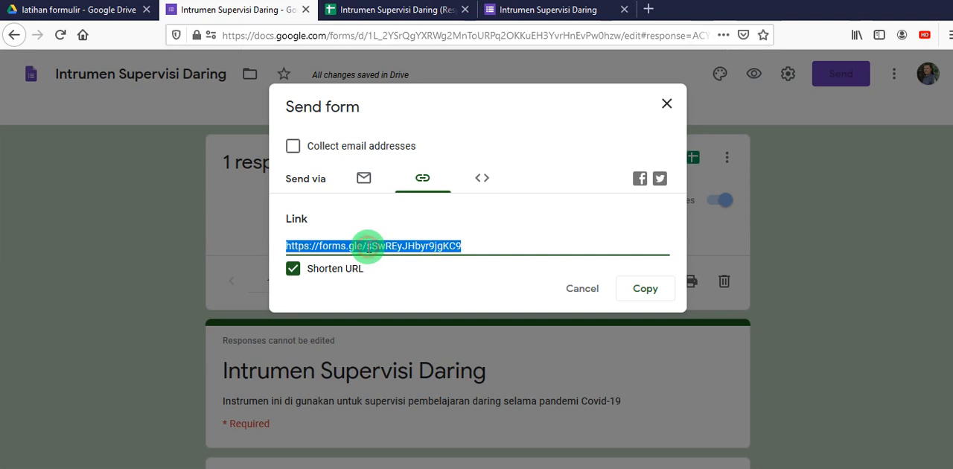
{"action": "double_click", "coordinate": [473, 246]}
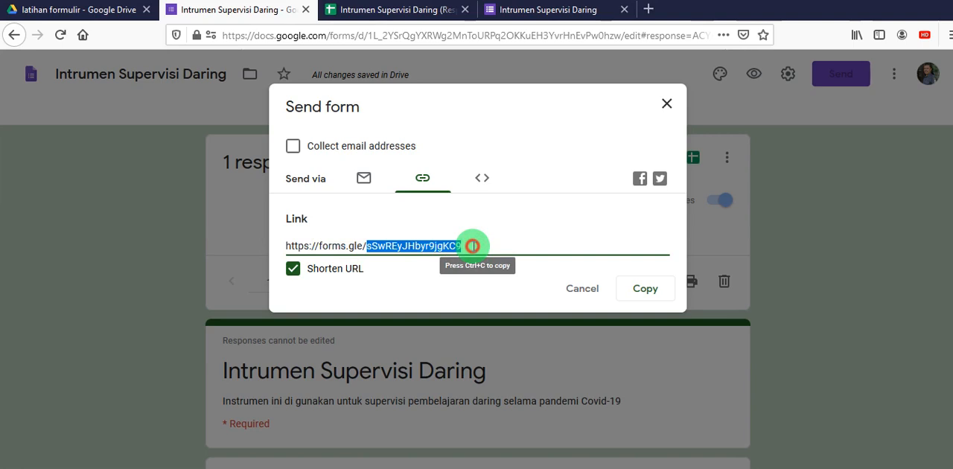
- Copy the form's shortened link from the send dialog and open it in a new browser tab to test it
{"action": "left_click", "coordinate": [473, 246]}
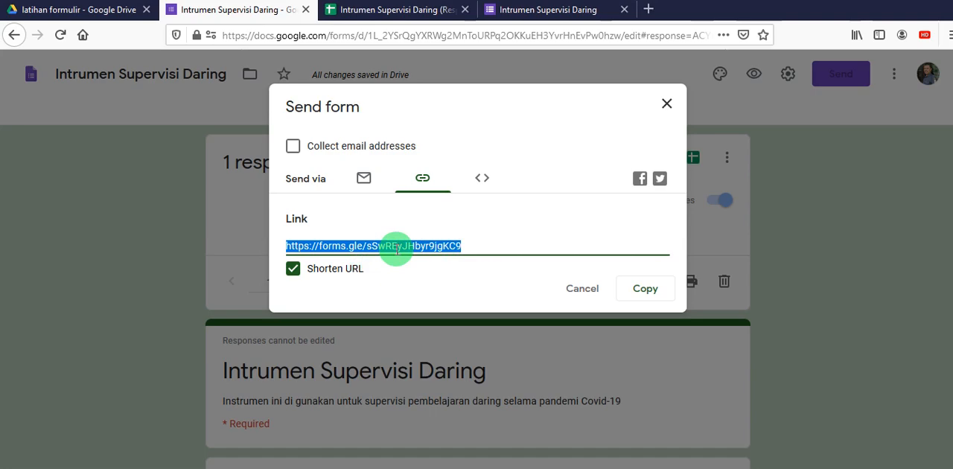
{"action": "left_click", "coordinate": [650, 292]}
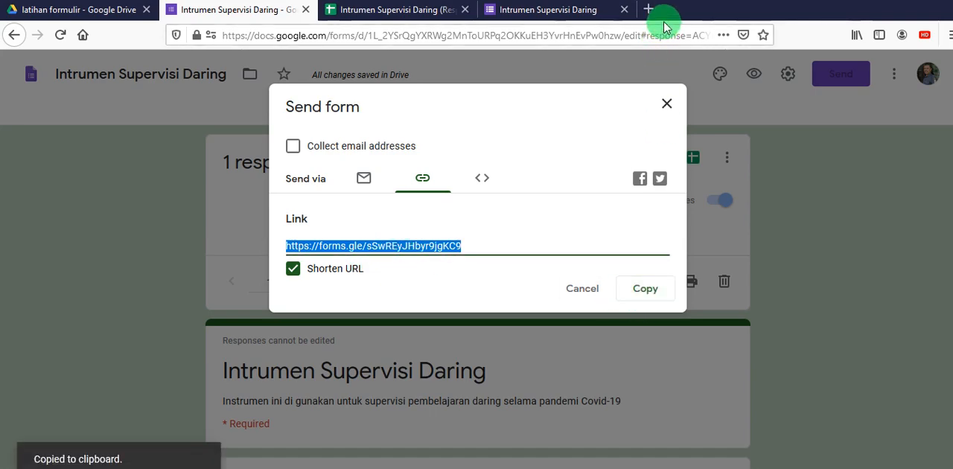
{"action": "left_click", "coordinate": [642, 9]}
{"action": "left_click", "coordinate": [484, 36]}
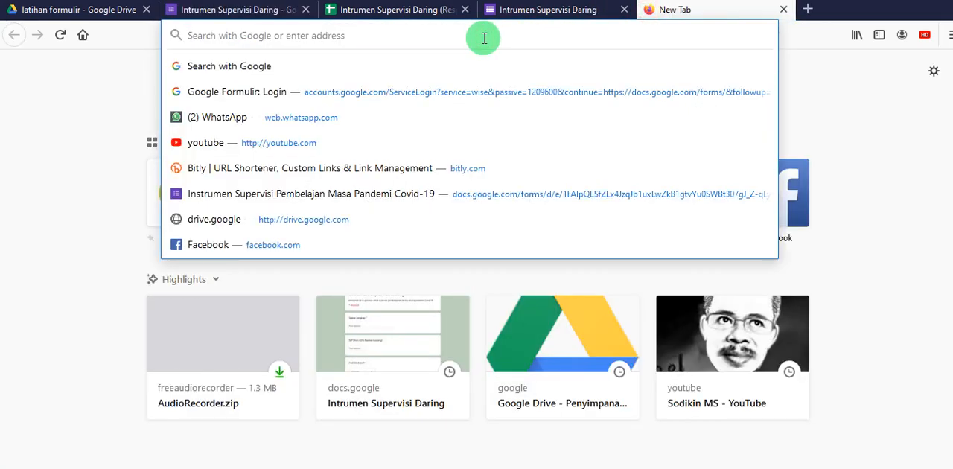
{"action": "key", "text": "ctrl+v"}
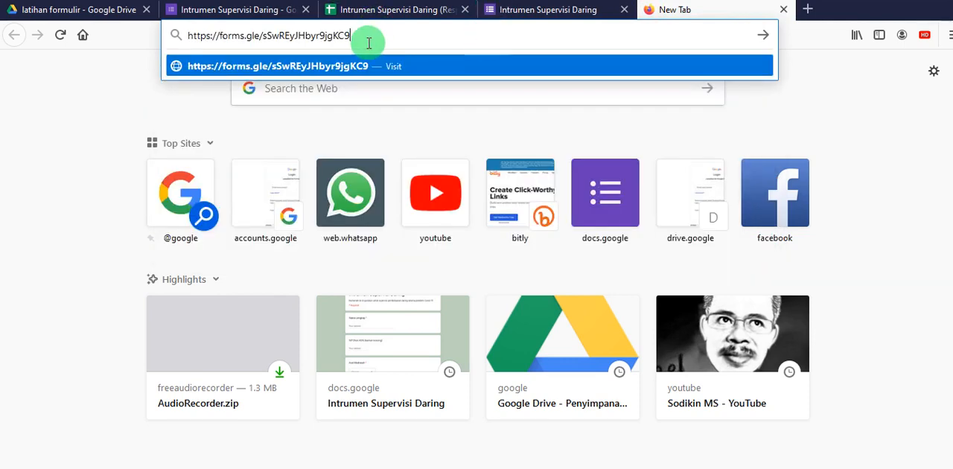
{"action": "key", "text": "Return"}
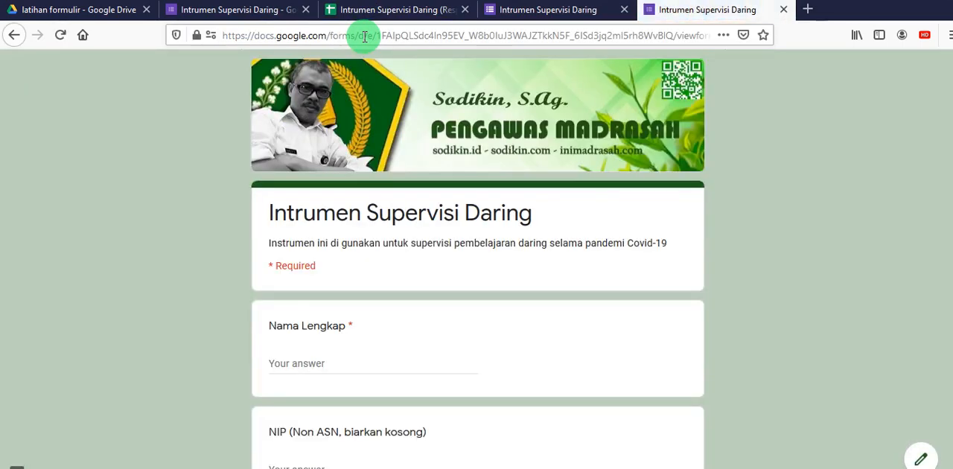
- Return to the form's send dialog, turn off URL shortening and copy the full-length link
{"action": "left_click", "coordinate": [249, 9]}
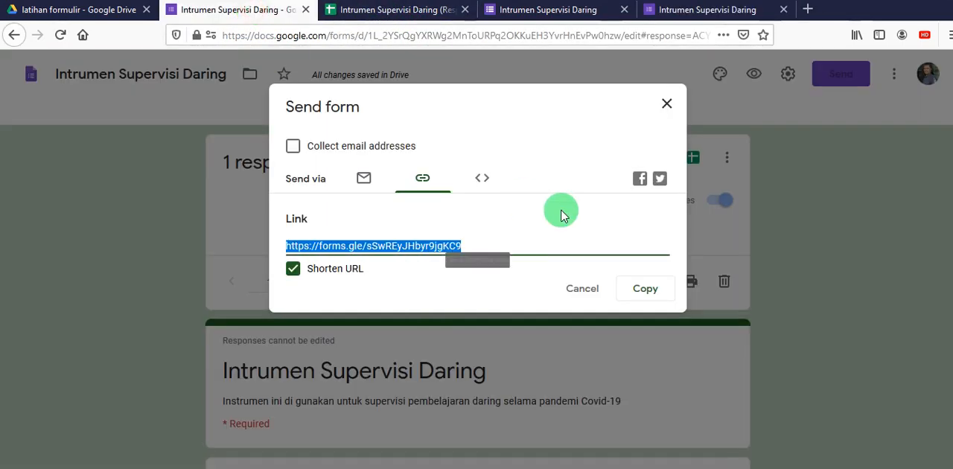
{"action": "left_click", "coordinate": [293, 269]}
{"action": "left_click", "coordinate": [637, 289]}
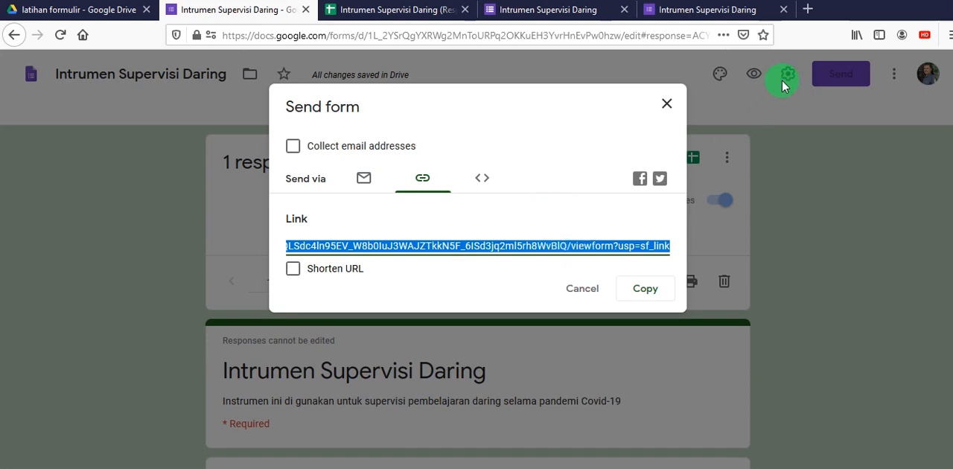
- Switch to bit.ly in a new browser tab and log in to Bitly with the saved account credentials
{"action": "left_click", "coordinate": [808, 9]}
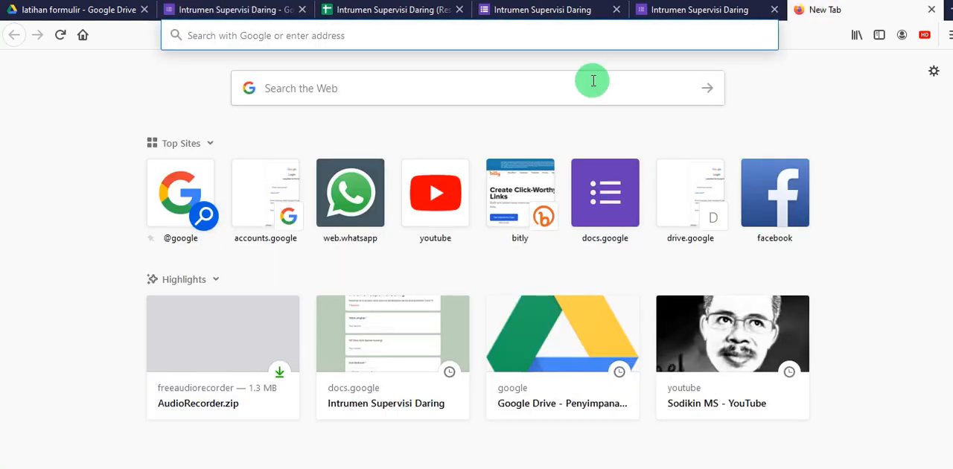
{"action": "left_click", "coordinate": [528, 36]}
{"action": "type", "text": "b"}
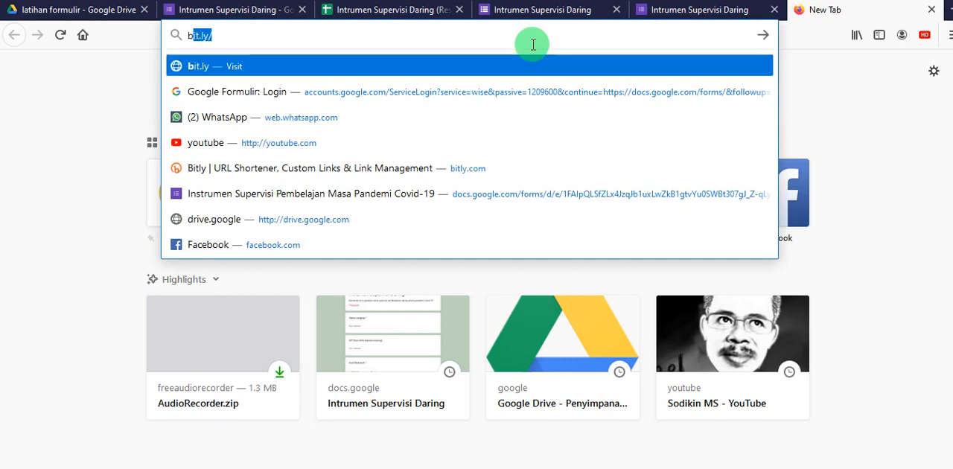
{"action": "type", "text": "it.ly"}
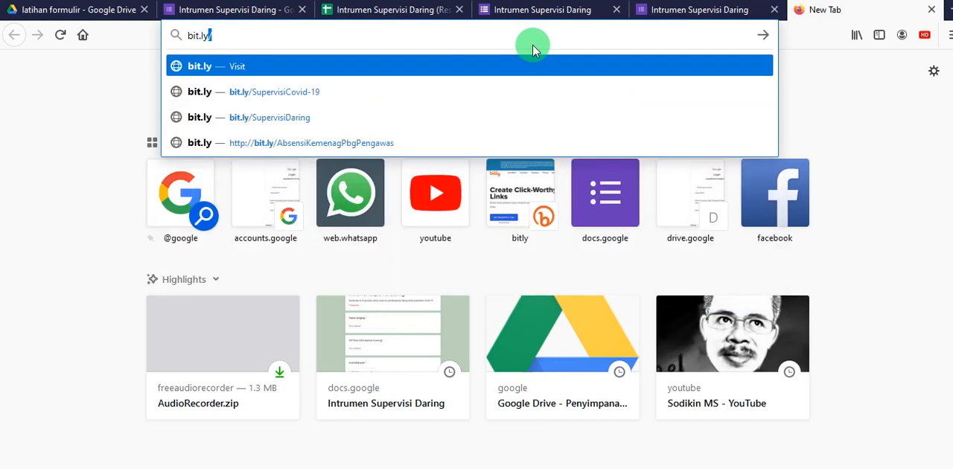
{"action": "key", "text": "Return"}
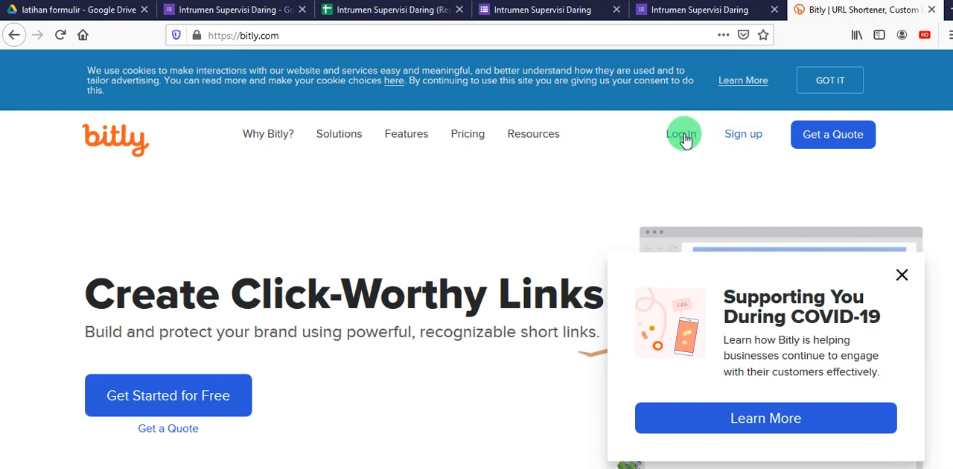
{"action": "left_click", "coordinate": [684, 139]}
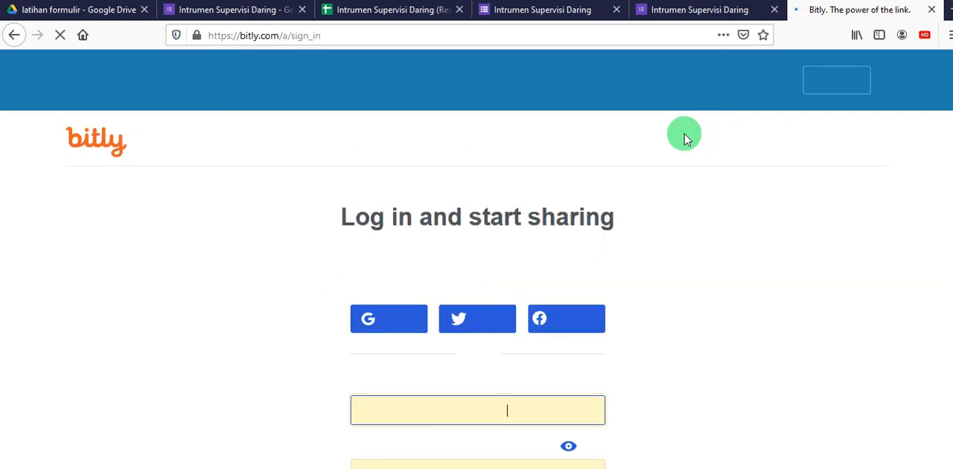
{"action": "scroll", "coordinate": [690, 294], "scroll_direction": "down", "scroll_amount": 1}
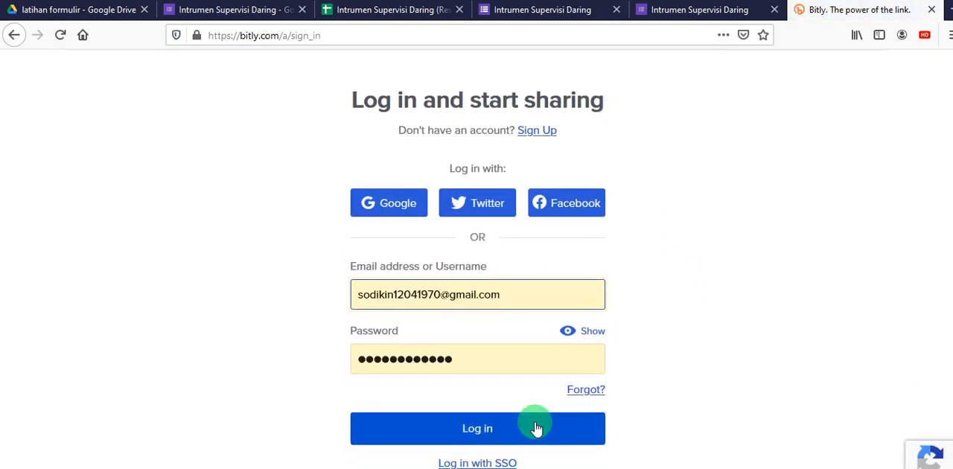
{"action": "left_click", "coordinate": [525, 433]}
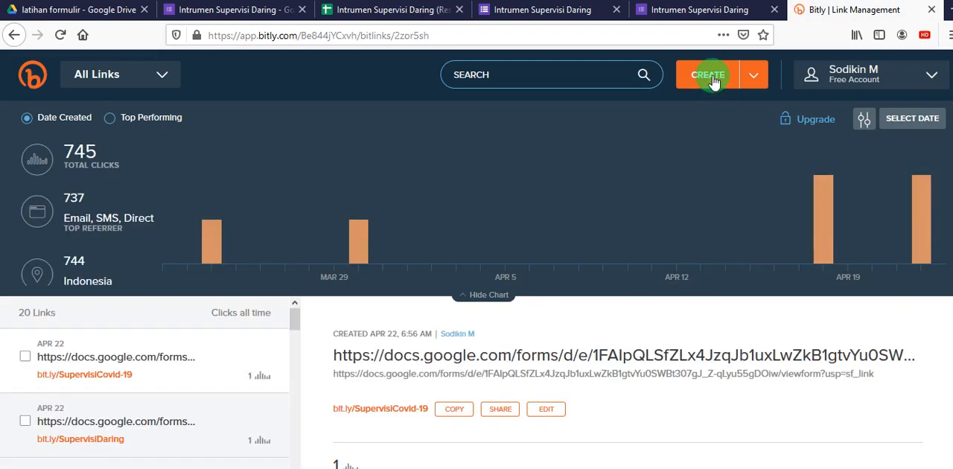
- Create a new bit.ly link from the copied full-length form URL
{"action": "left_click", "coordinate": [712, 77]}
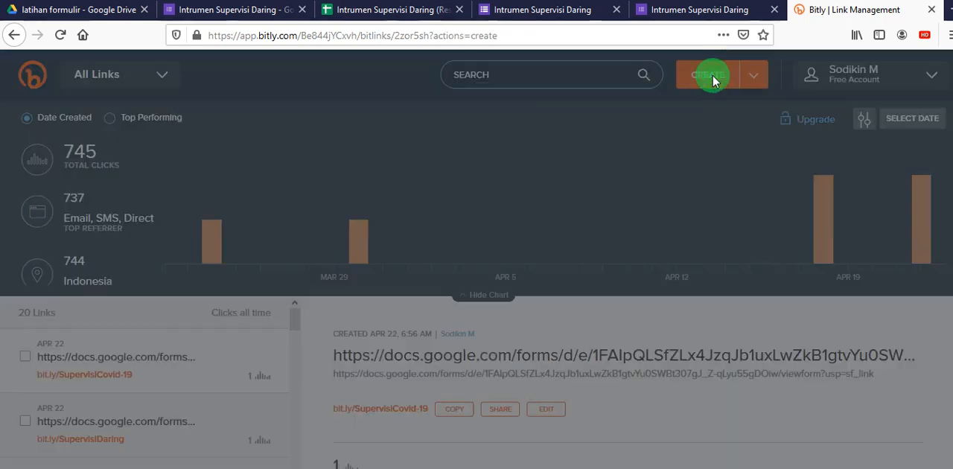
{"action": "left_click", "coordinate": [828, 181]}
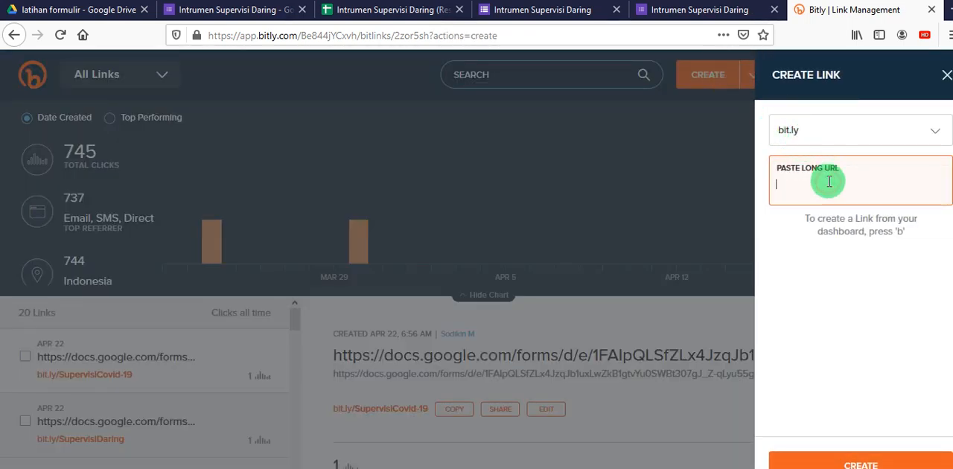
{"action": "key", "text": "ctrl+v"}
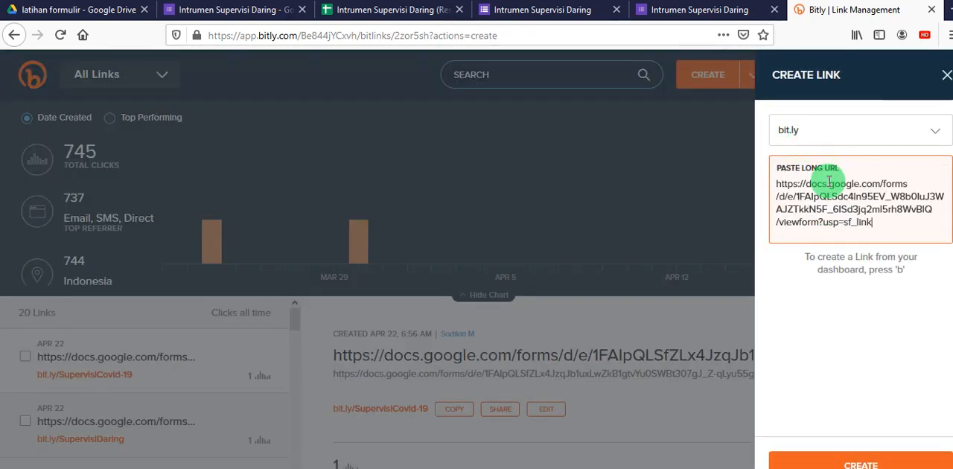
{"action": "key", "text": "Return"}
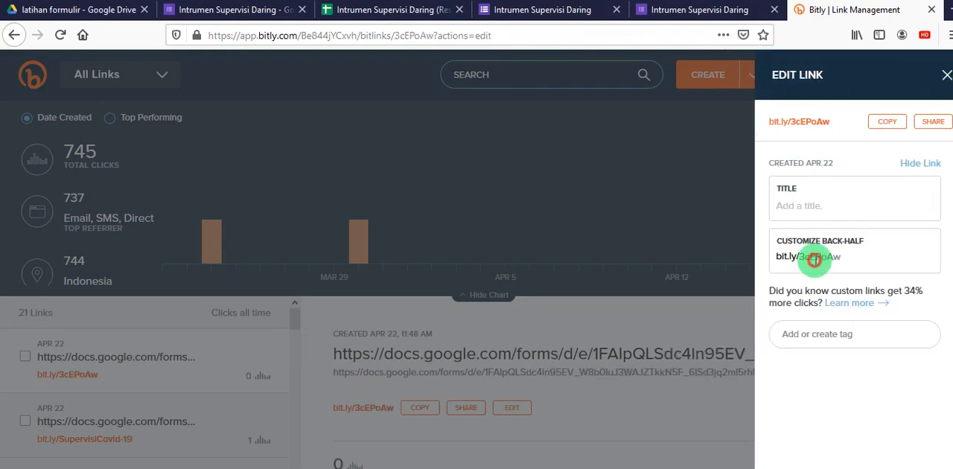
- Try to save "SupervisiDaring" as the new link's custom back-half, then copy the short link and close the link editor
{"action": "left_click_drag", "start_coordinate": [802, 257], "coordinate": [901, 257]}
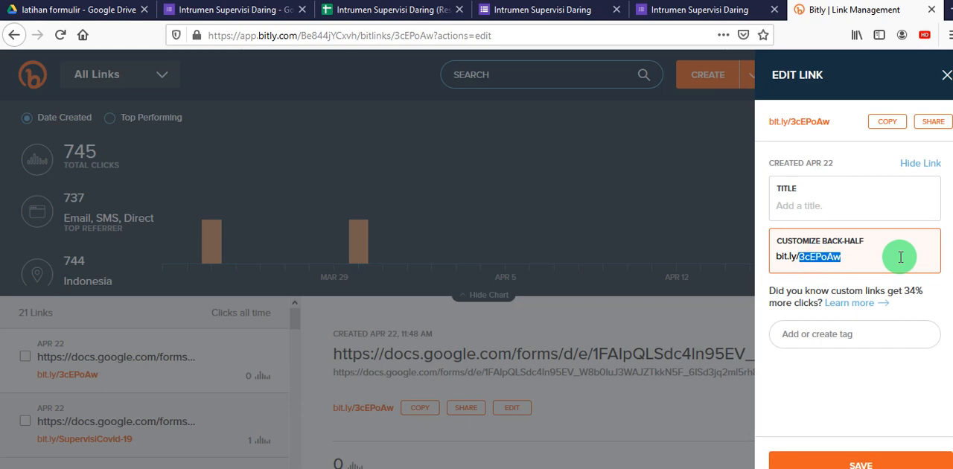
{"action": "type", "text": "Su"}
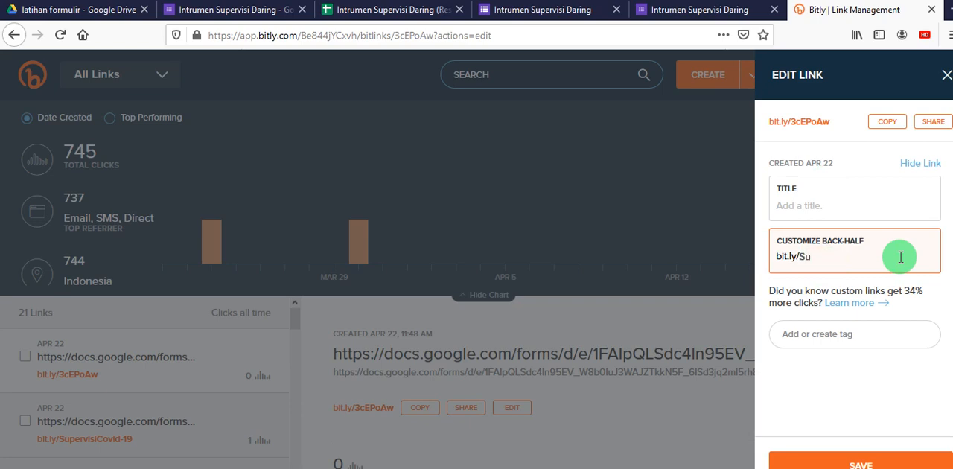
{"action": "type", "text": "pervisiDaring"}
{"action": "left_click", "coordinate": [889, 464]}
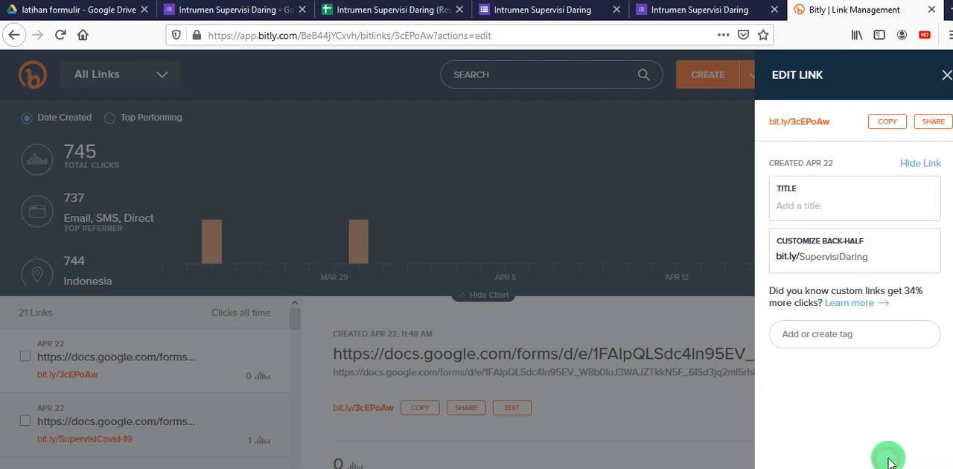
{"action": "left_click", "coordinate": [891, 121]}
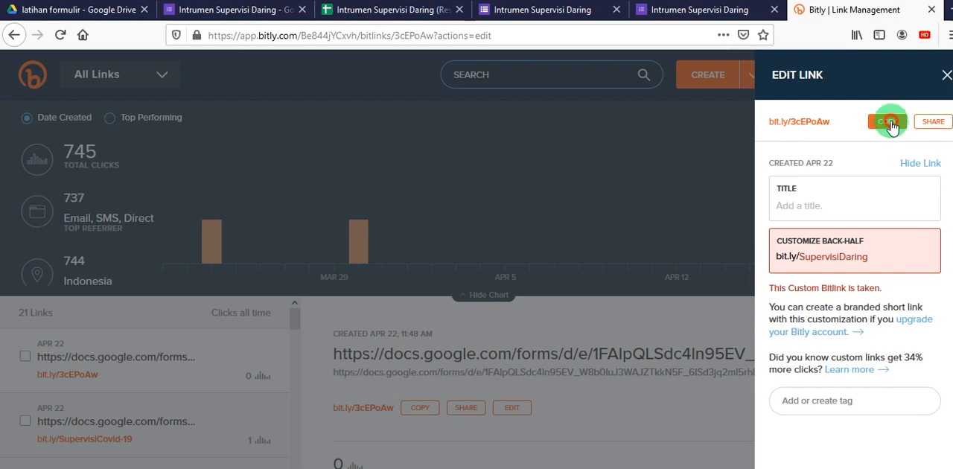
{"action": "left_click", "coordinate": [945, 76]}
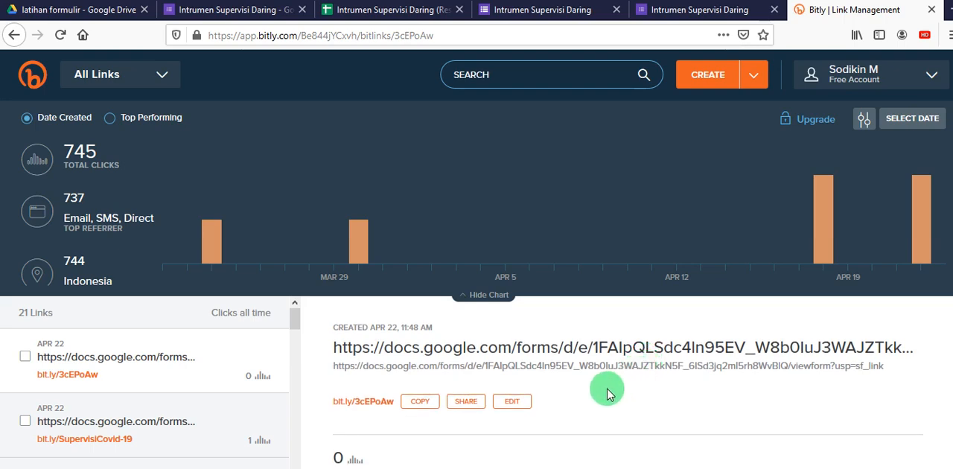
- Reopen the new link for editing, replace its back-half with "SupervisiDaring" and try to save it again
{"action": "left_click", "coordinate": [511, 412]}
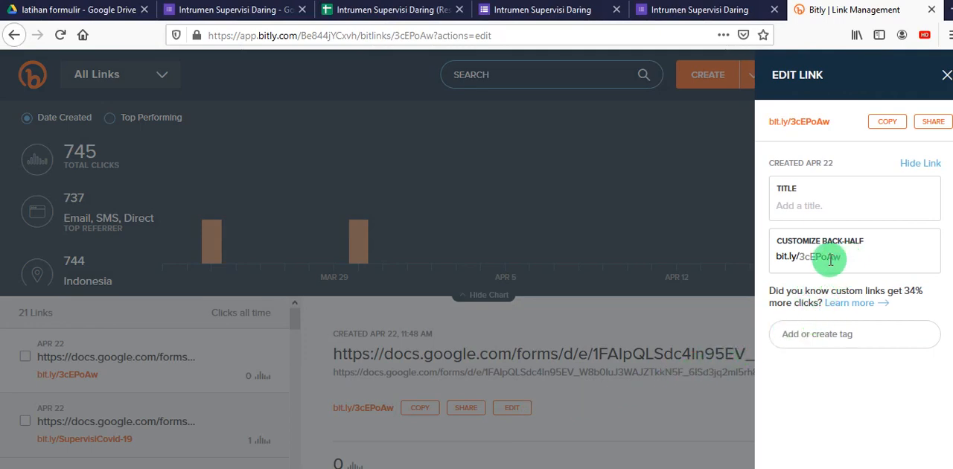
{"action": "double_click", "coordinate": [805, 256]}
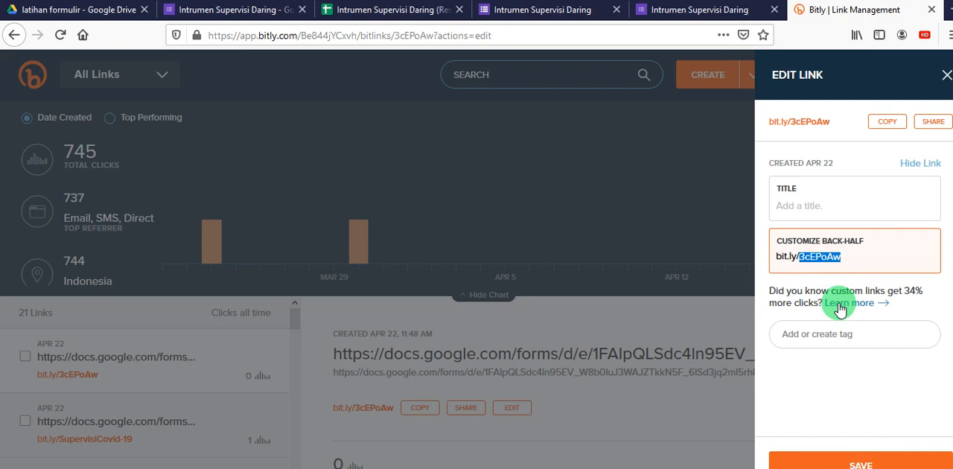
{"action": "type", "text": "s"}
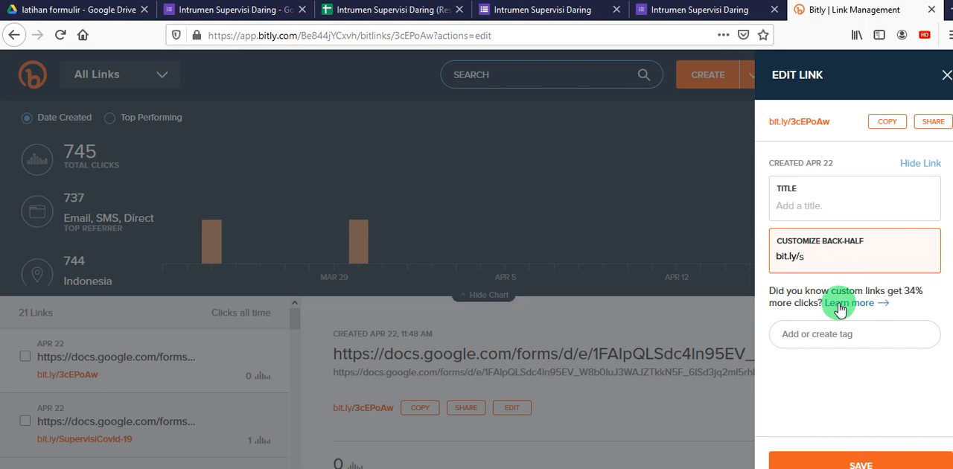
{"action": "key", "text": "BackSpace"}
{"action": "type", "text": "SupervisiDaring"}
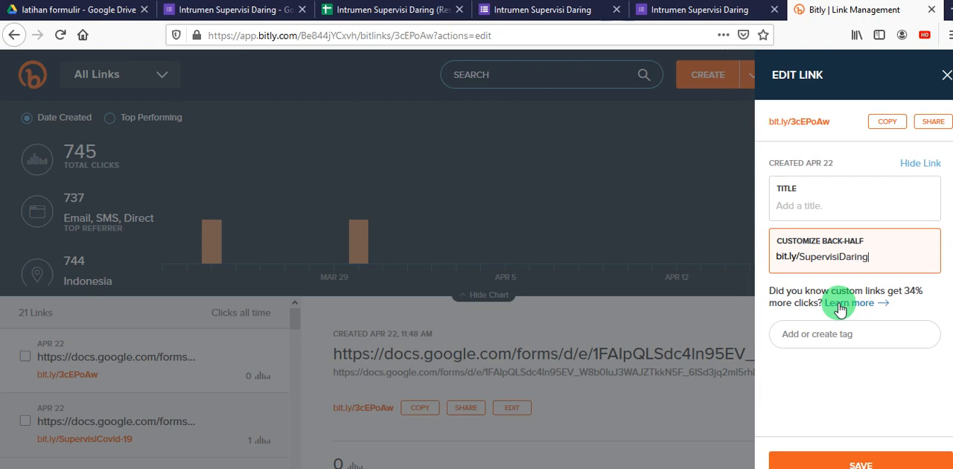
{"action": "left_click", "coordinate": [837, 460]}
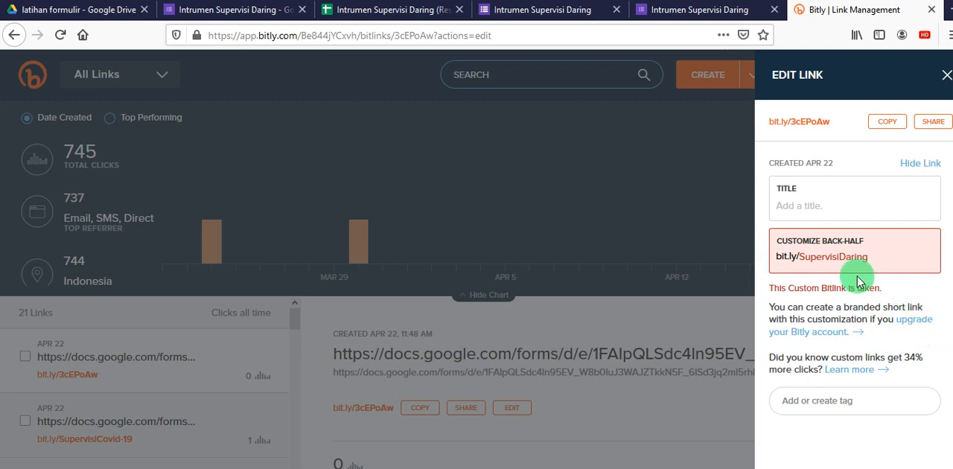
- Add a hyphen to the custom back-half so it reads "Supervisi-Daring" and save the link
{"action": "left_click", "coordinate": [840, 259]}
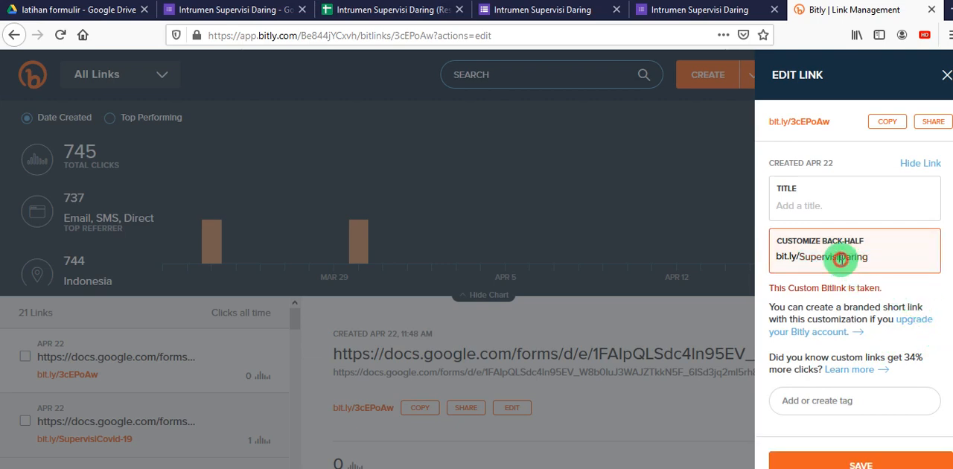
{"action": "type", "text": "-"}
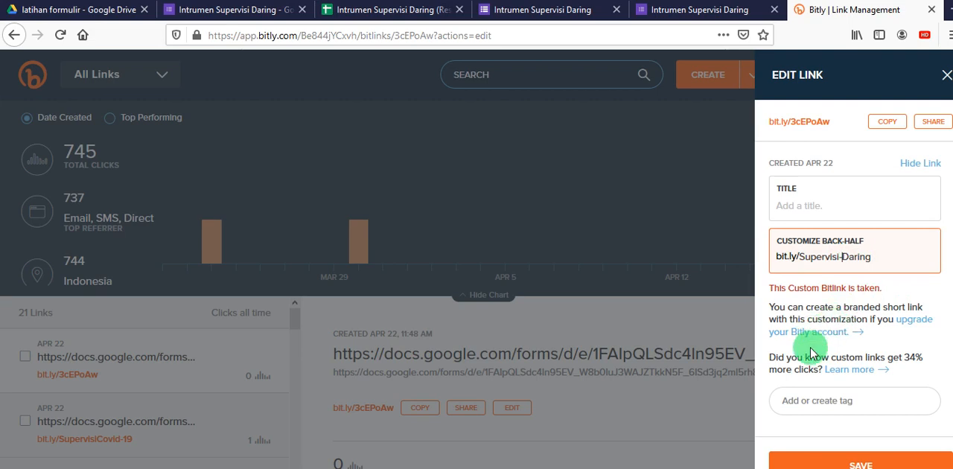
{"action": "left_click", "coordinate": [839, 463]}
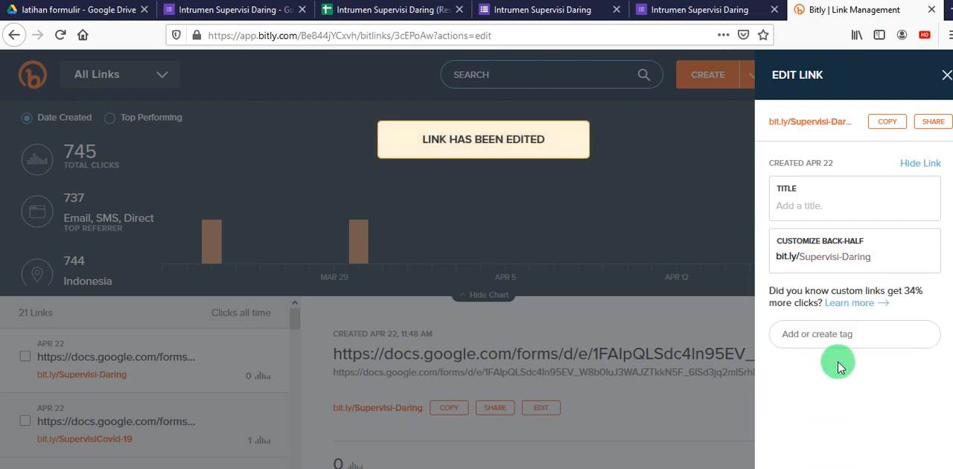
- Copy the customized bit.ly link and load it in the browser tab showing the public form to test it
{"action": "left_click", "coordinate": [882, 128]}
{"action": "left_click", "coordinate": [692, 9]}
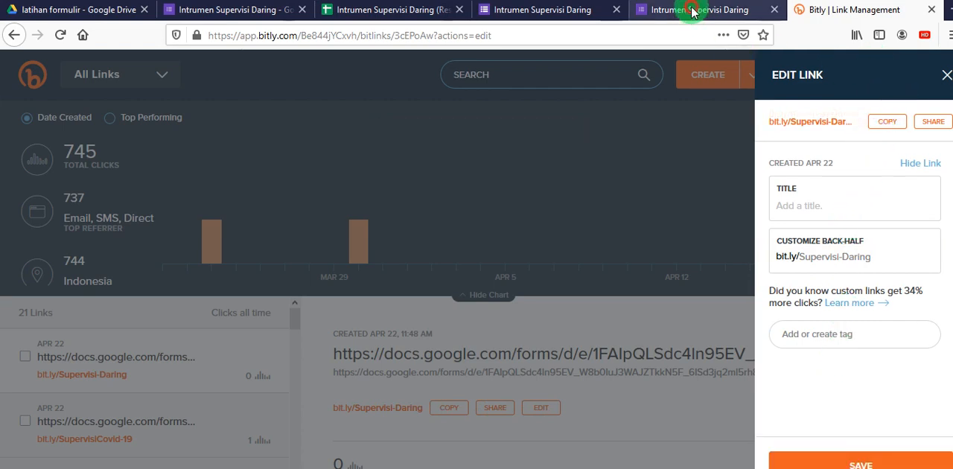
{"action": "left_click", "coordinate": [622, 36]}
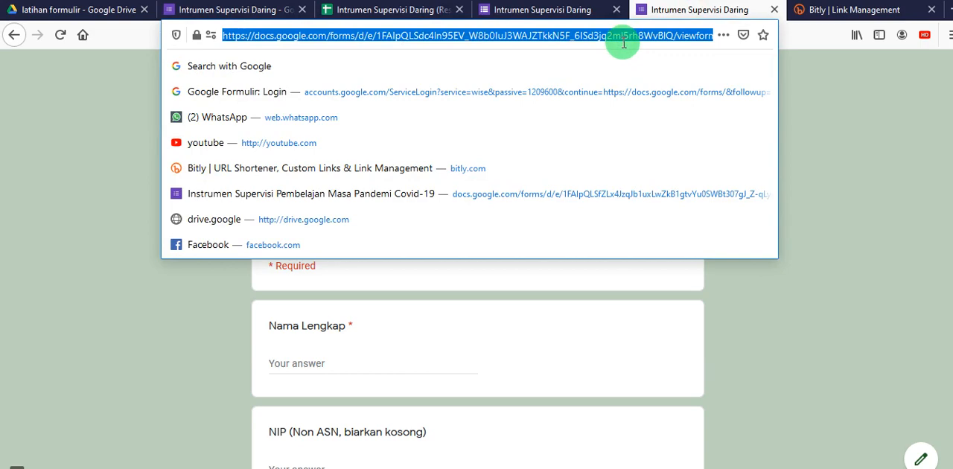
{"action": "key", "text": "ctrl+v"}
{"action": "key", "text": "Return"}
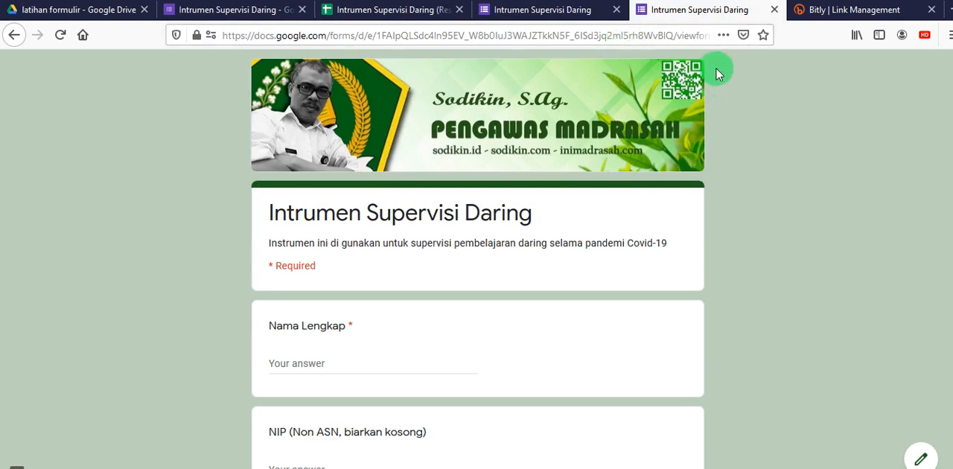
- Close the Bitly link editor, copy the custom link and switch to Notepad to paste it over the old forms.gle link
{"action": "left_click", "coordinate": [832, 10]}
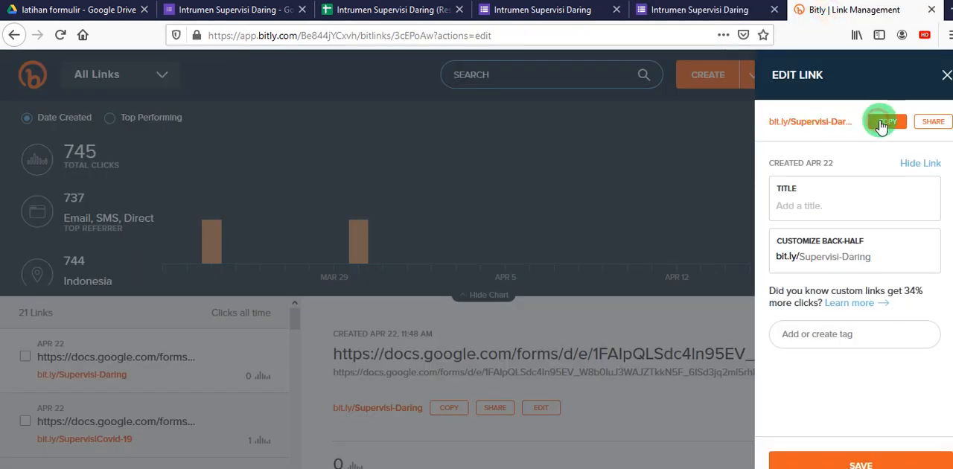
{"action": "left_click", "coordinate": [946, 75]}
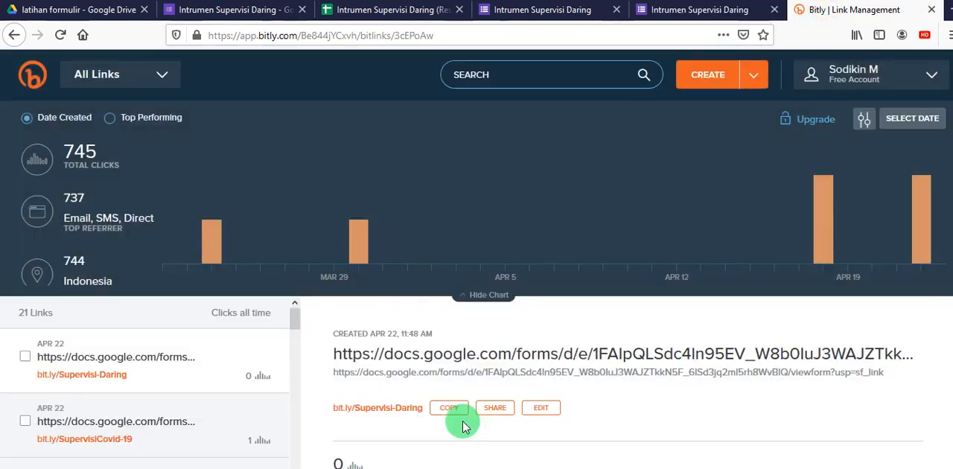
{"action": "left_click", "coordinate": [449, 408]}
{"action": "key", "text": "alt+Tab"}
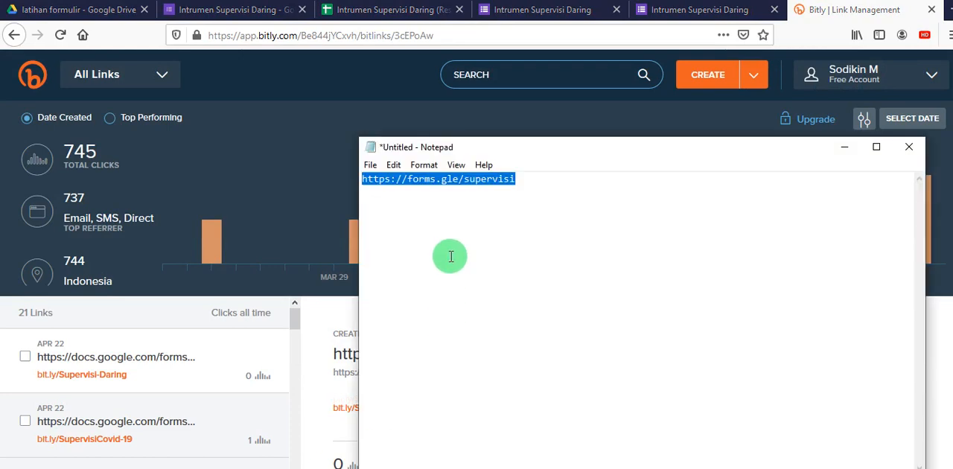
{"action": "key", "text": "ctrl+v"}
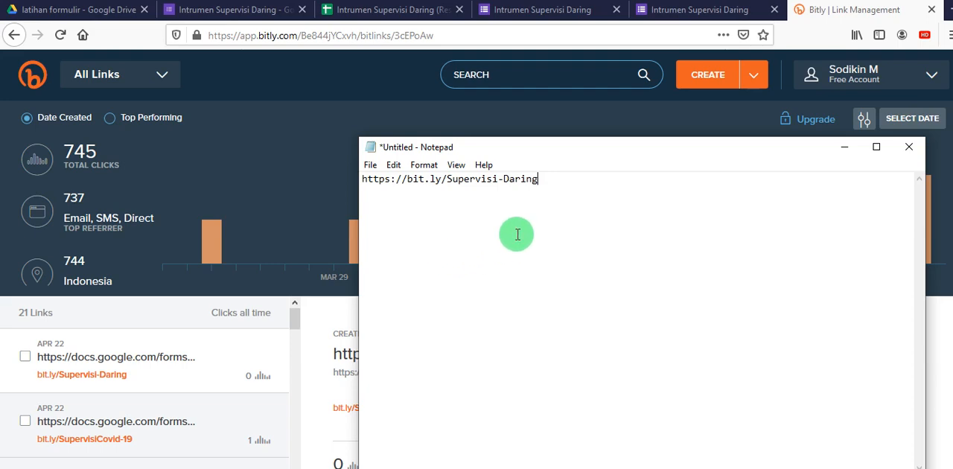
- Switch back to the form's editing page in the browser and dismiss the send dialog
{"action": "left_click", "coordinate": [257, 20]}
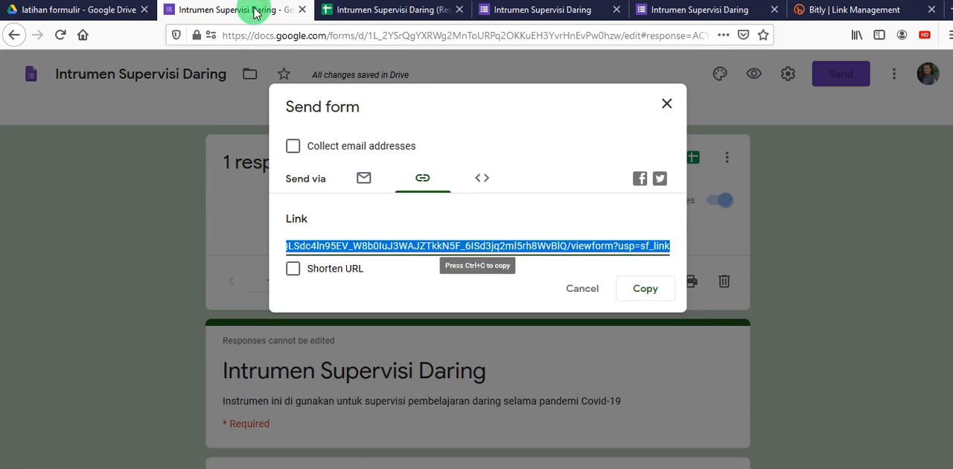
{"action": "left_click", "coordinate": [590, 297]}
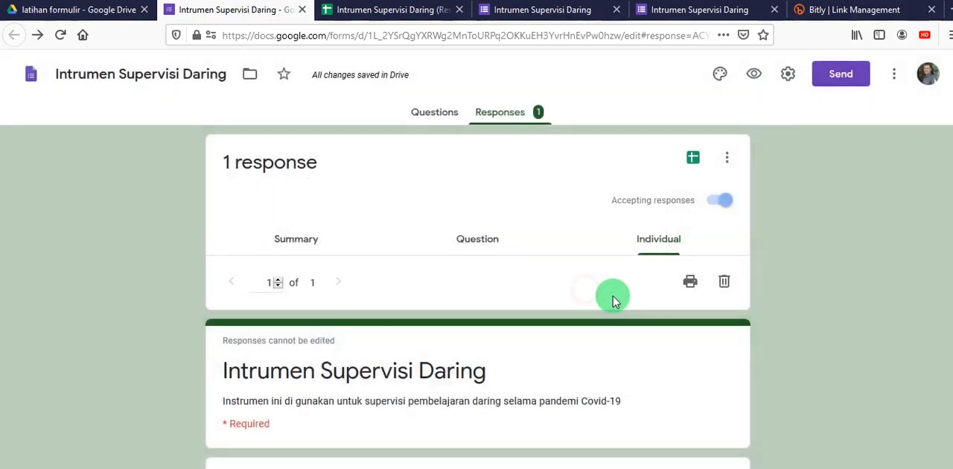